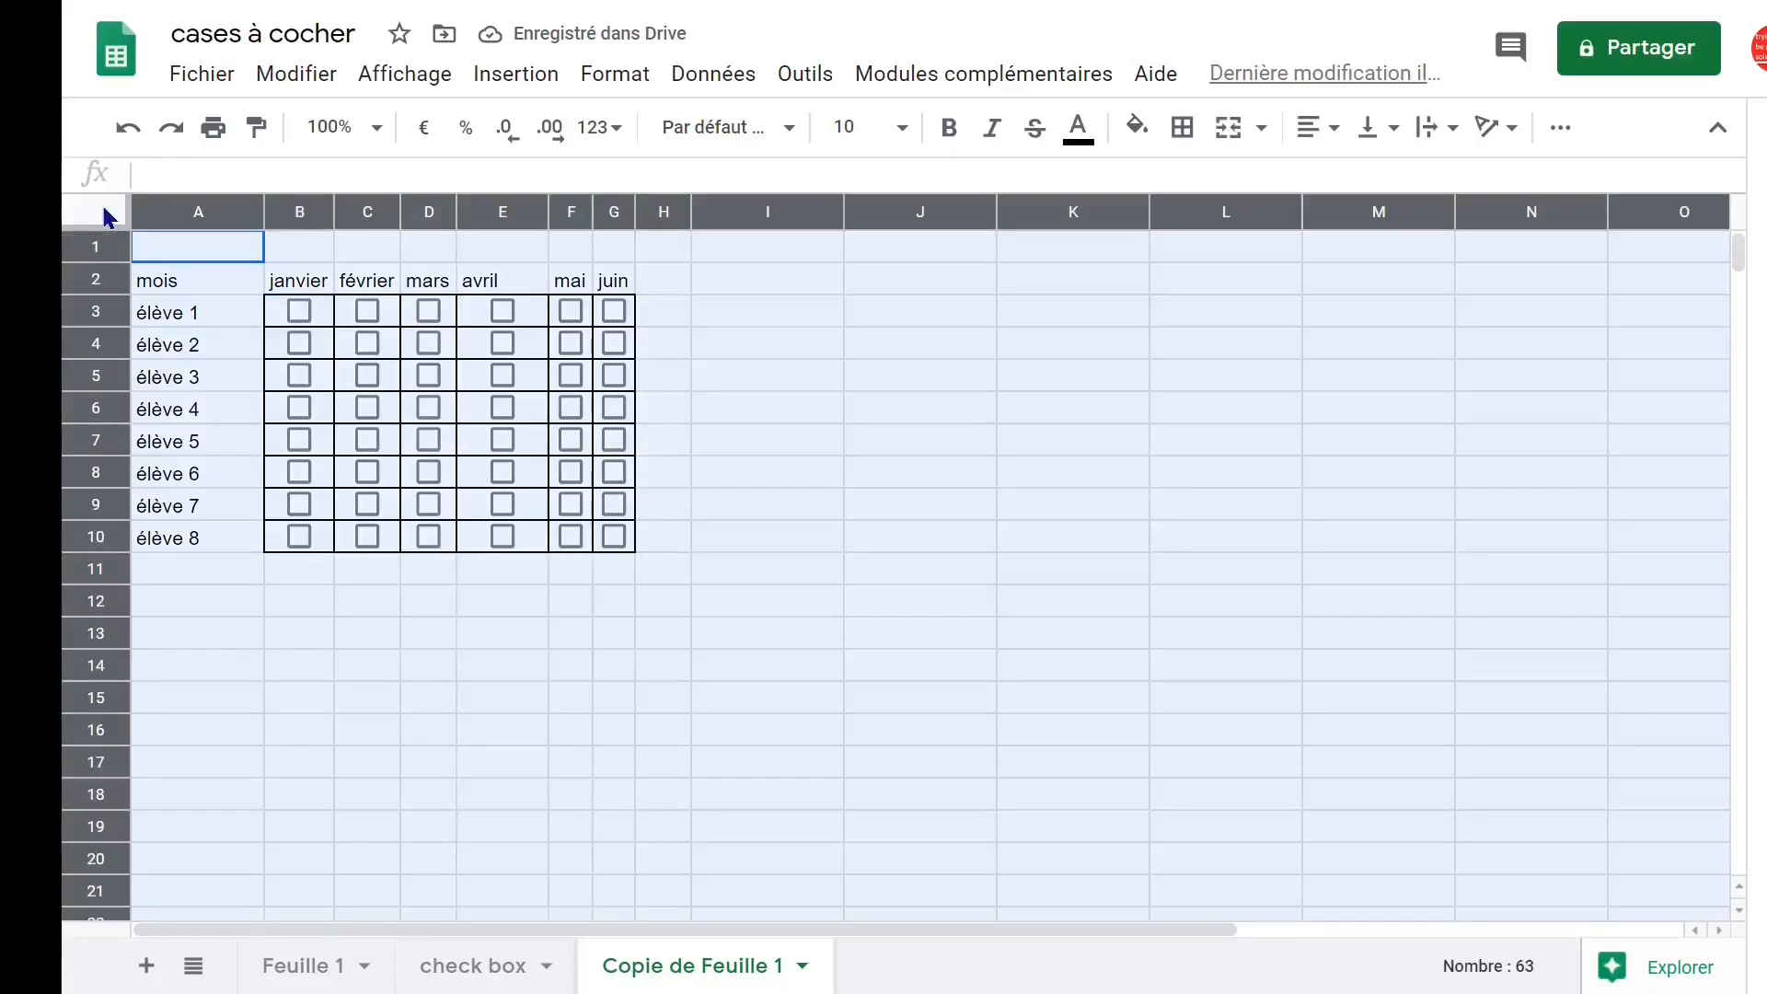
Tick the janvier checkboxes for every student except élève 4.
{"action": "left_click", "coordinate": [704, 354]}
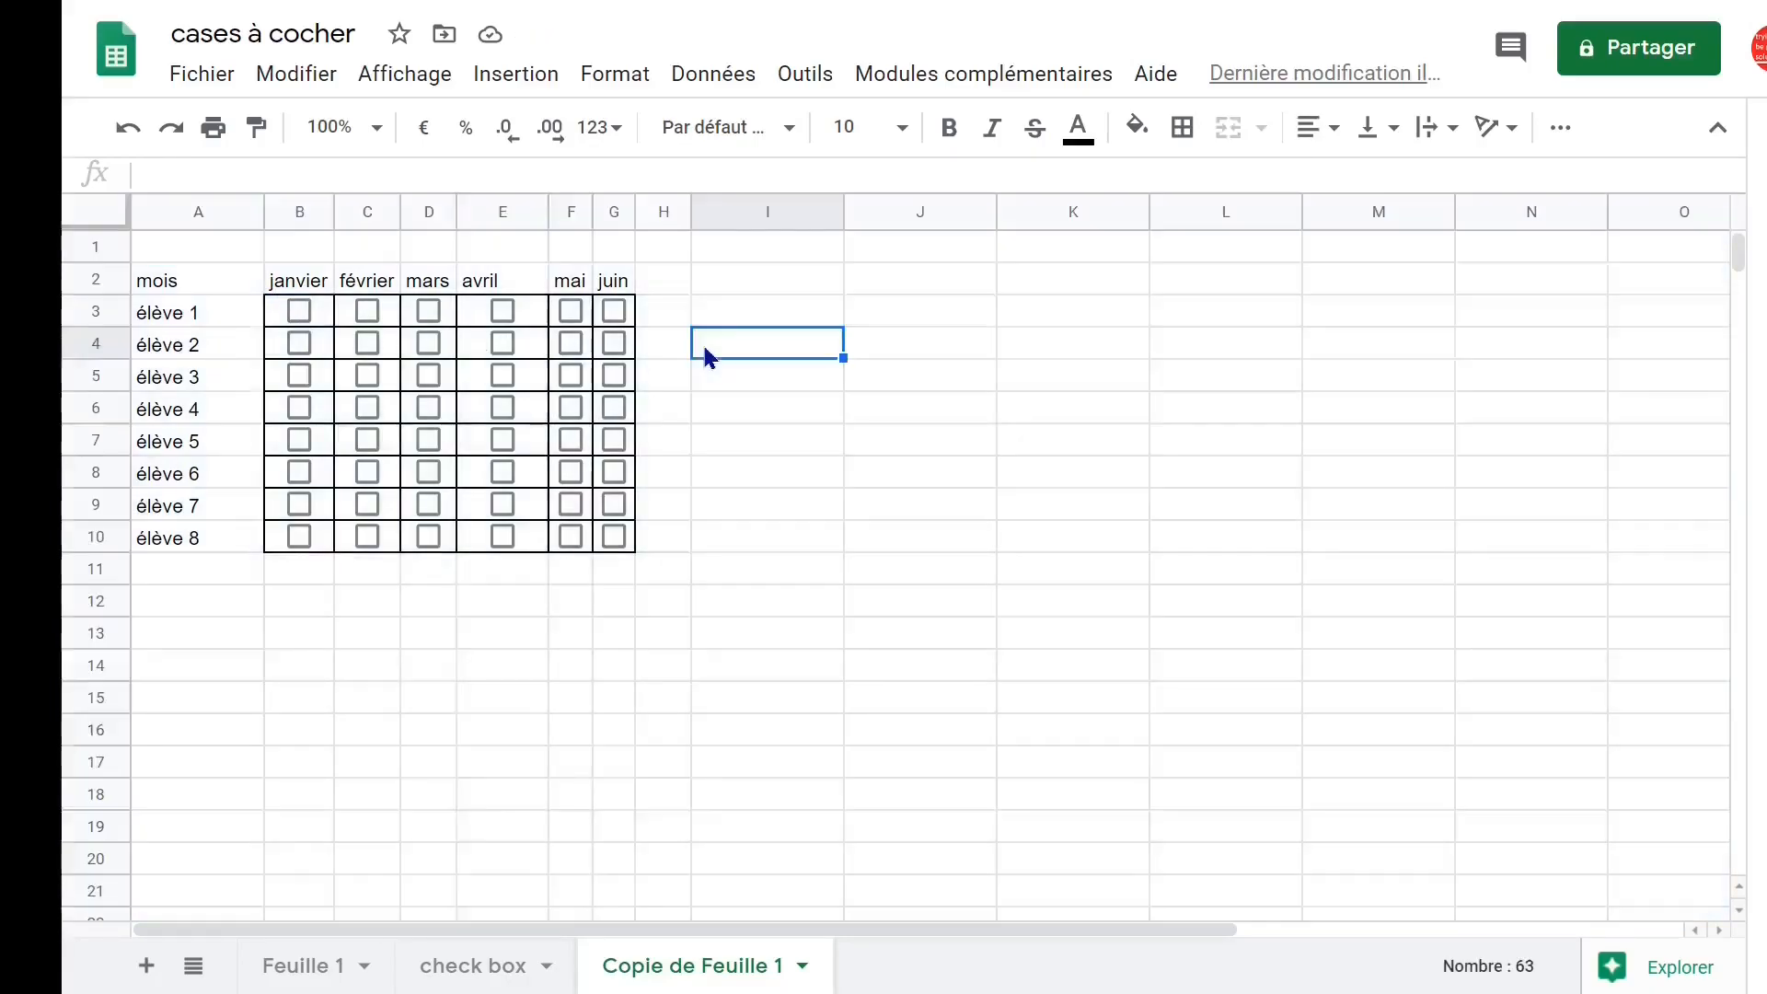
{"action": "left_click", "coordinate": [299, 313]}
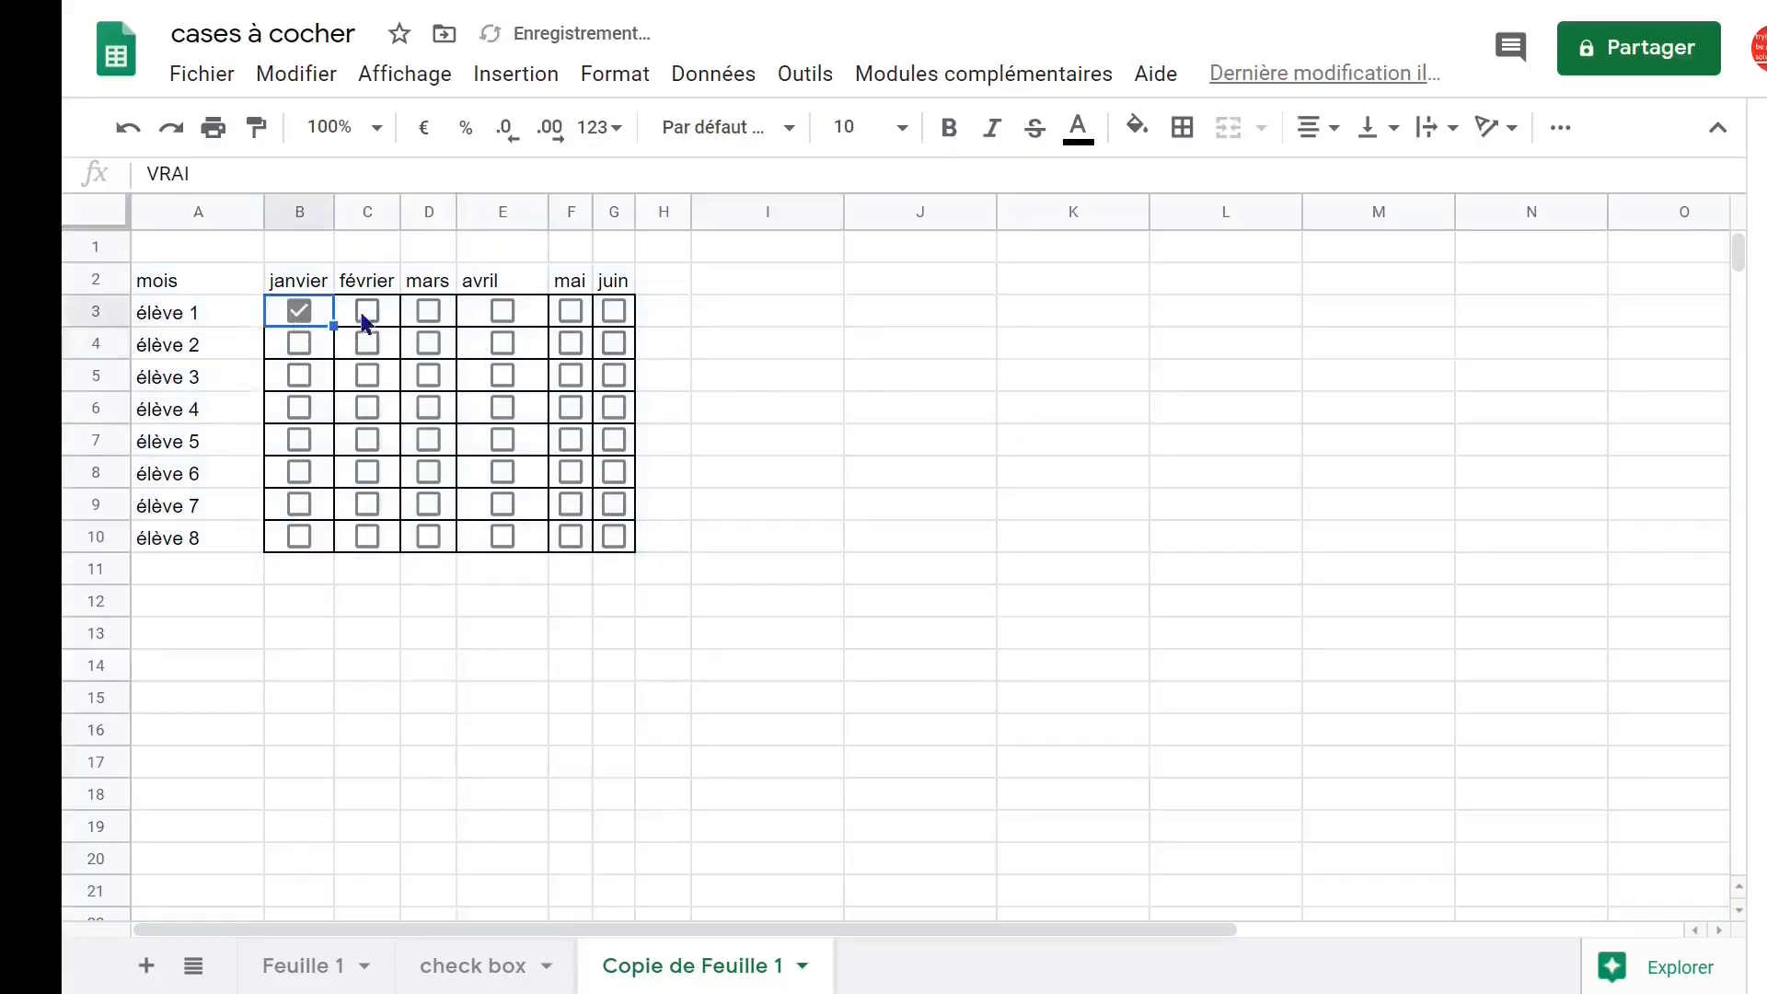
{"action": "left_click", "coordinate": [299, 377]}
{"action": "left_click", "coordinate": [300, 439]}
{"action": "left_click", "coordinate": [300, 479]}
{"action": "left_click", "coordinate": [298, 508]}
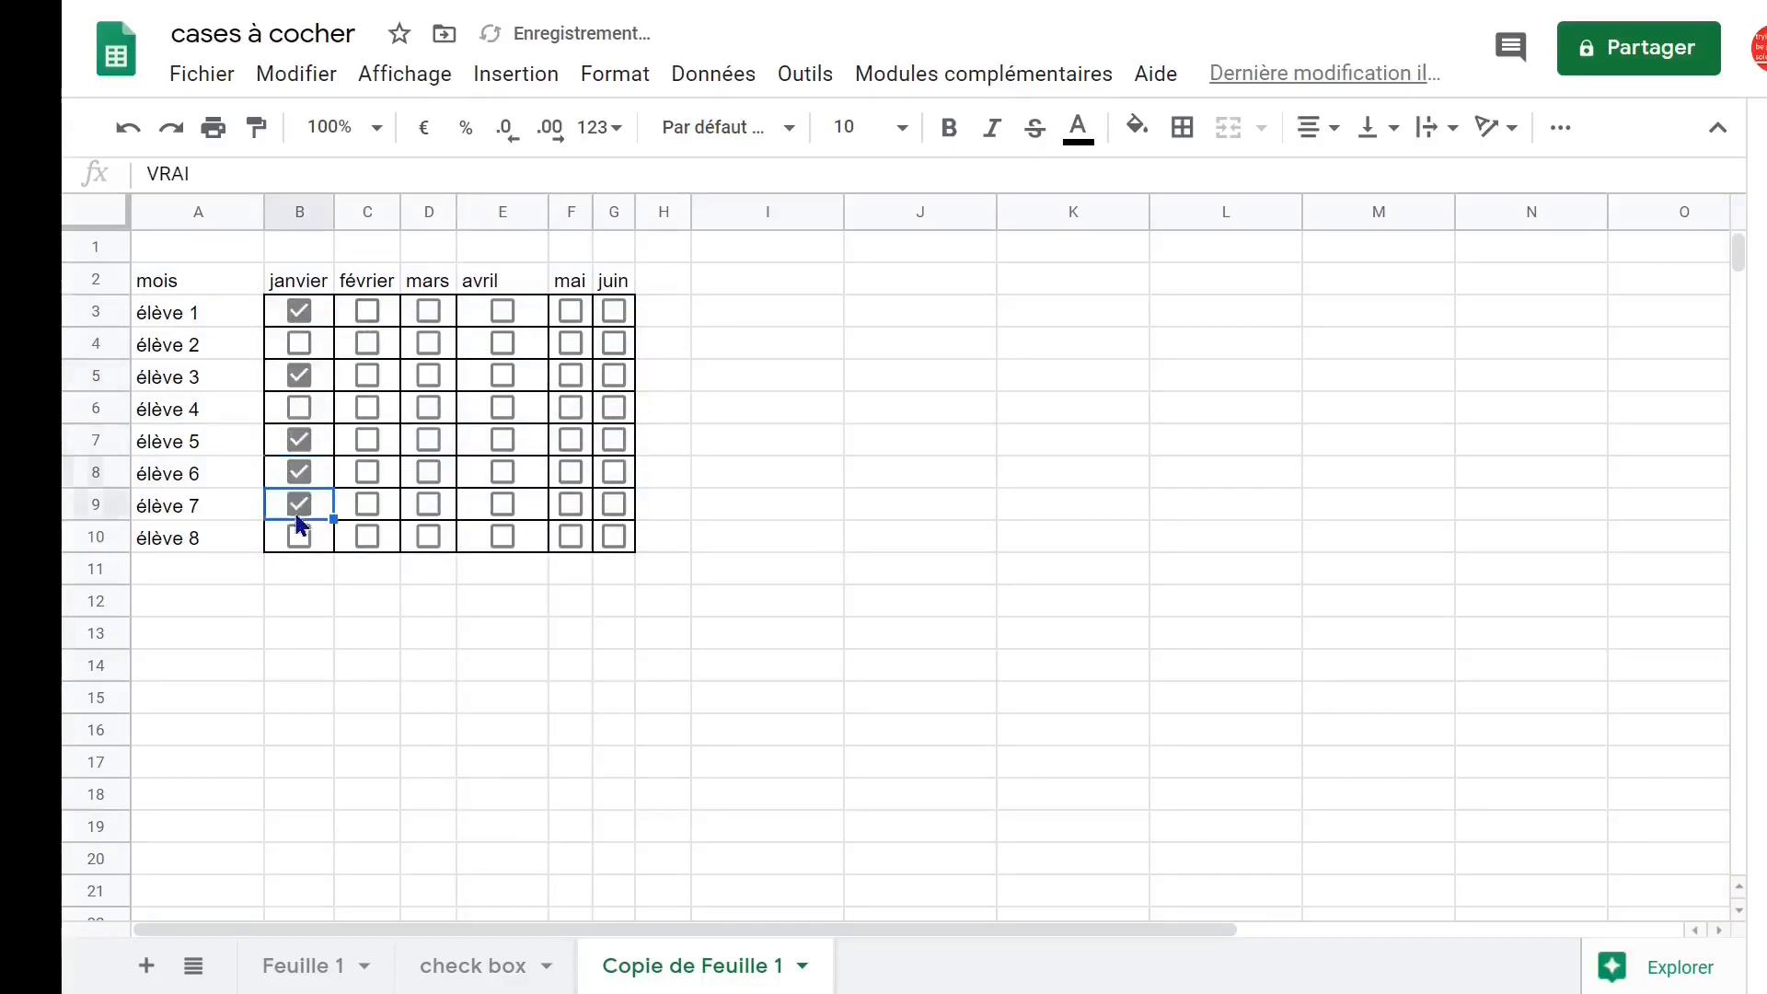
{"action": "left_click", "coordinate": [297, 540]}
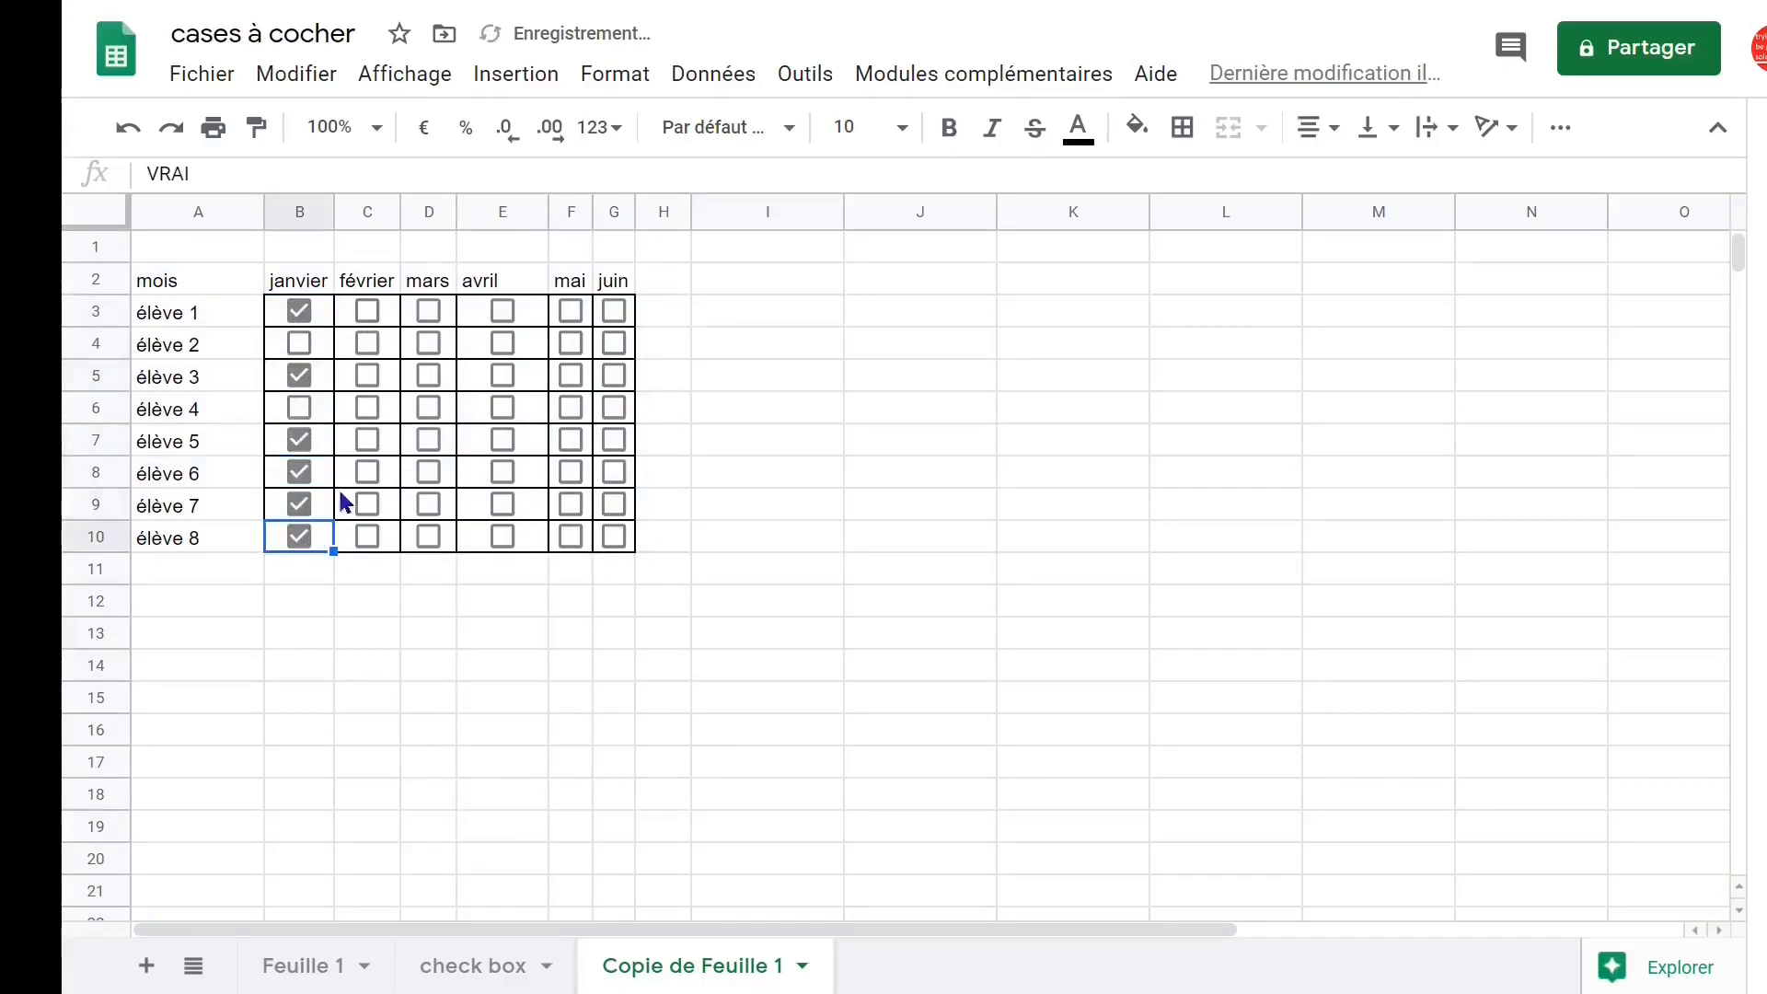
{"action": "left_click", "coordinate": [304, 351]}
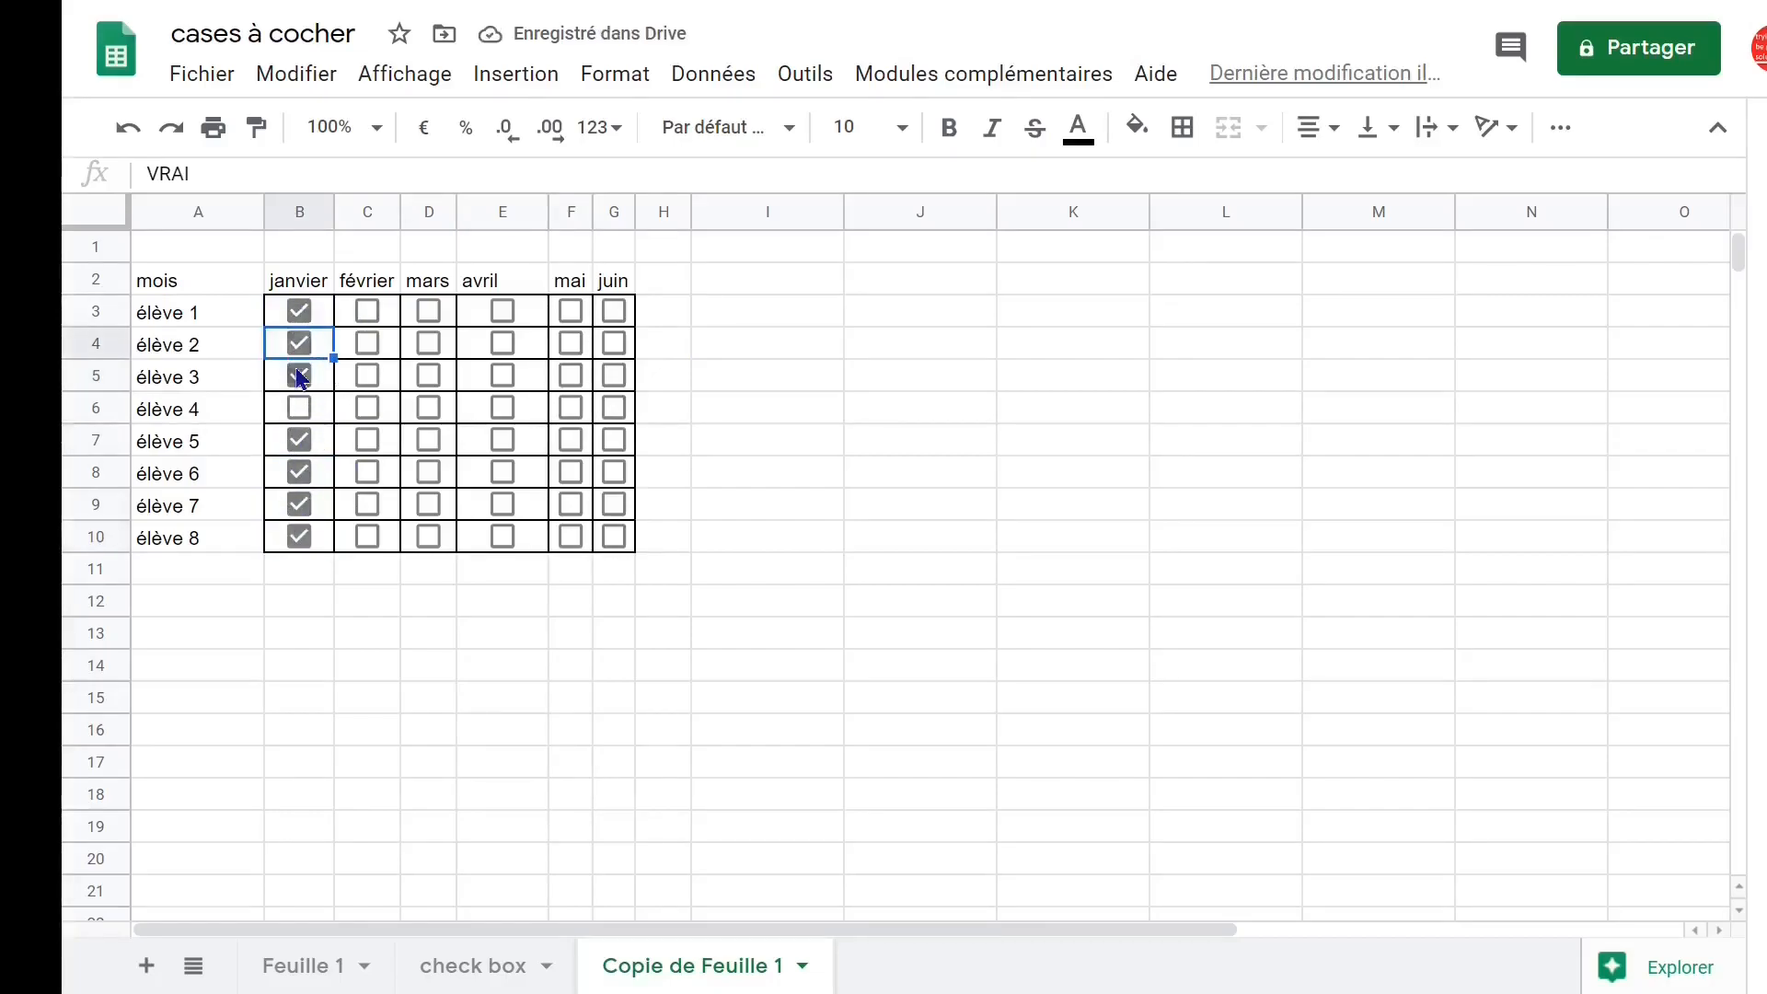
{"action": "left_click", "coordinate": [309, 571]}
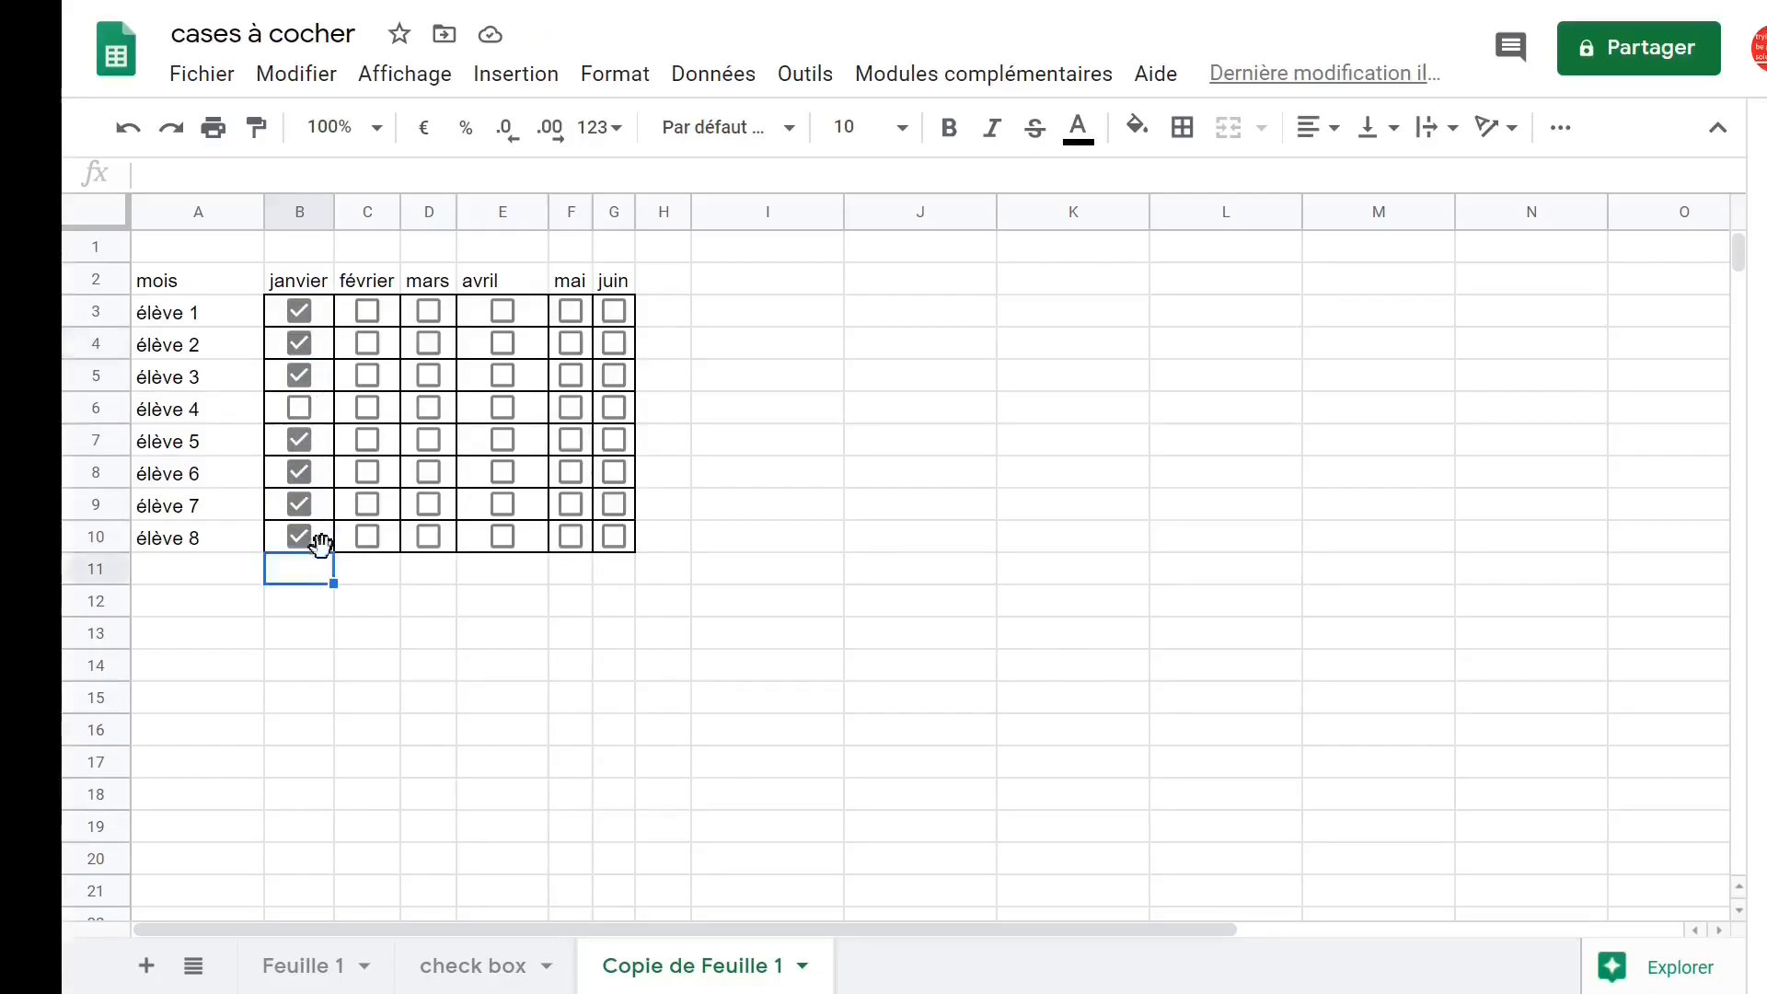
{"action": "left_click", "coordinate": [123, 243]}
{"action": "key", "text": "ctrl+plus"}
{"action": "left_click", "coordinate": [851, 419]}
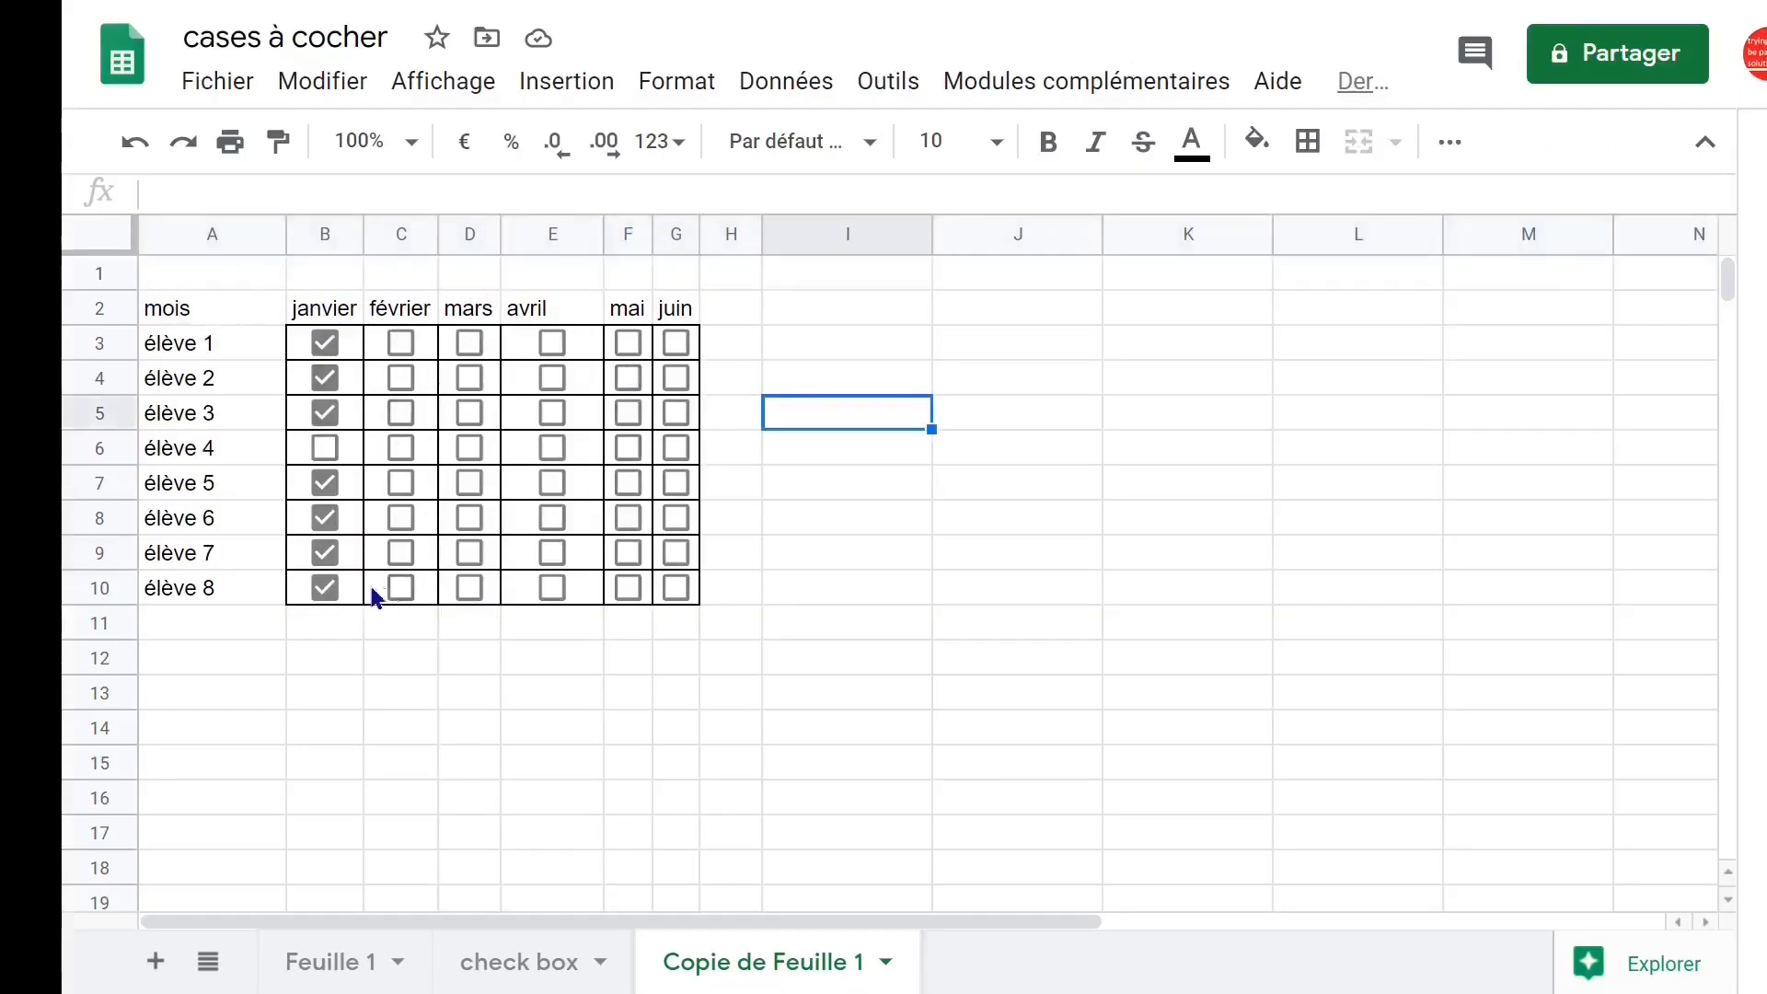
{"action": "left_click", "coordinate": [322, 623]}
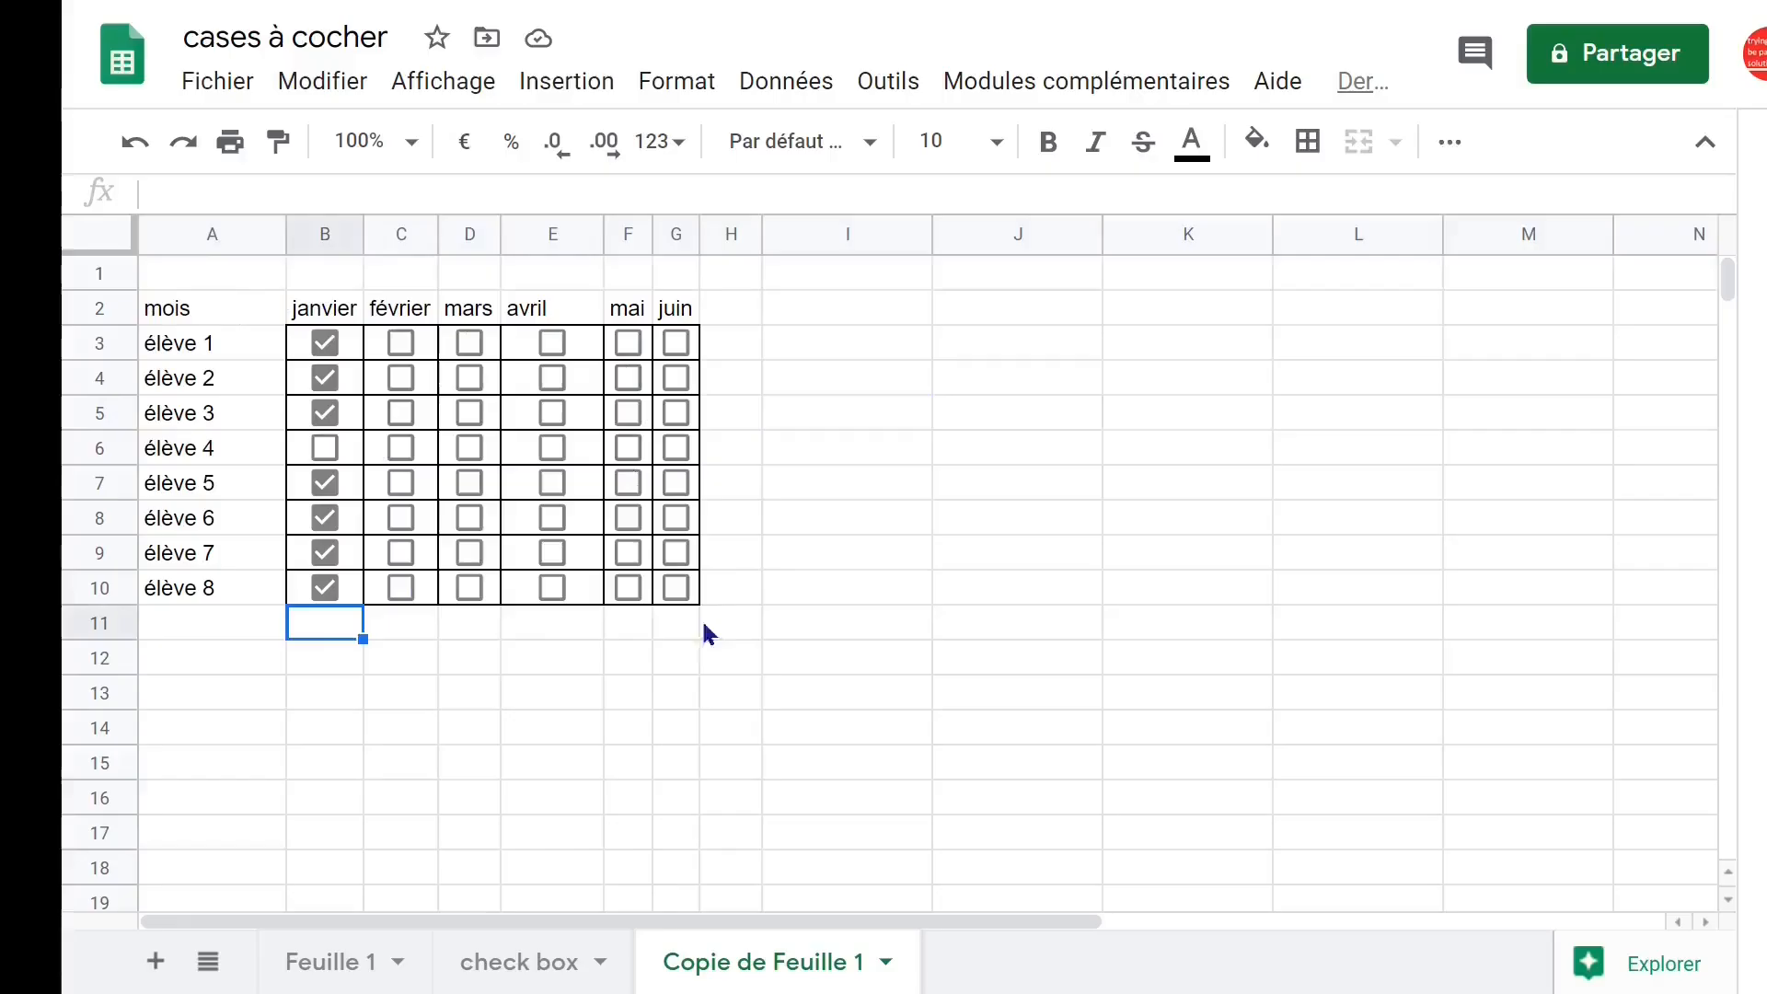
{"action": "left_click", "coordinate": [628, 623]}
{"action": "left_click", "coordinate": [352, 624]}
Widen column H and enter the header "total" in H2, beside the juin column.
{"action": "left_click", "coordinate": [743, 346]}
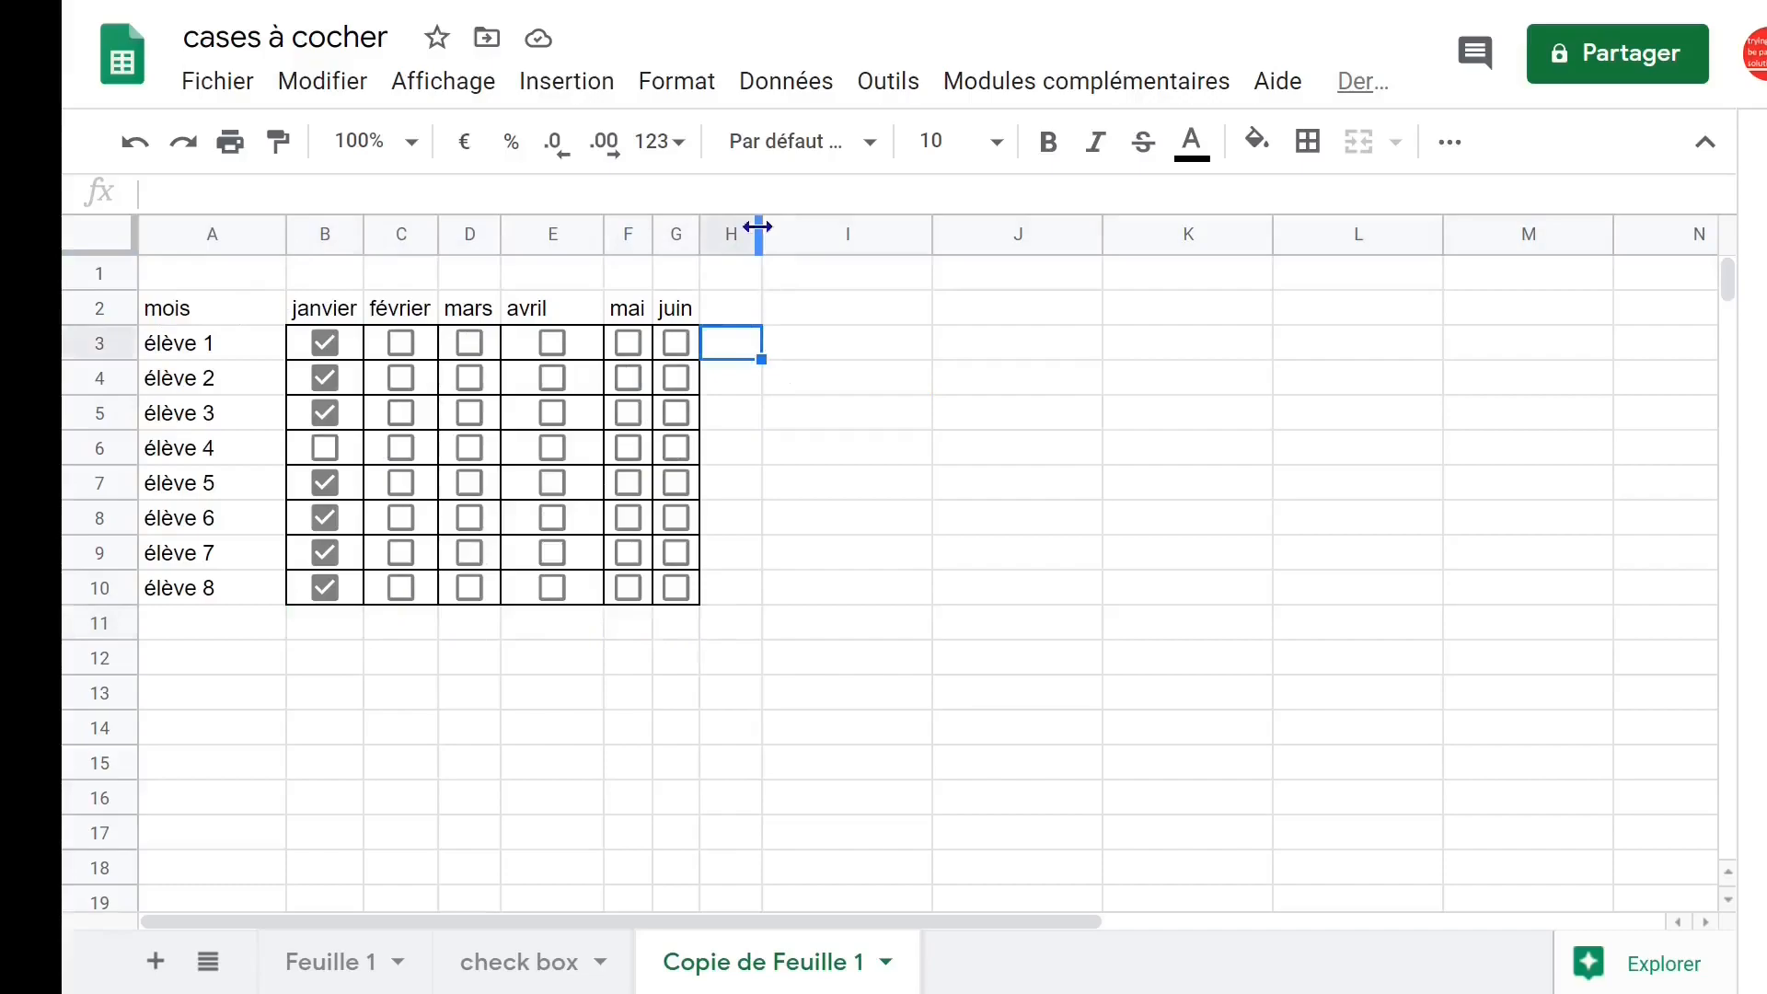
{"action": "left_click_drag", "start_coordinate": [773, 227], "coordinate": [914, 226]}
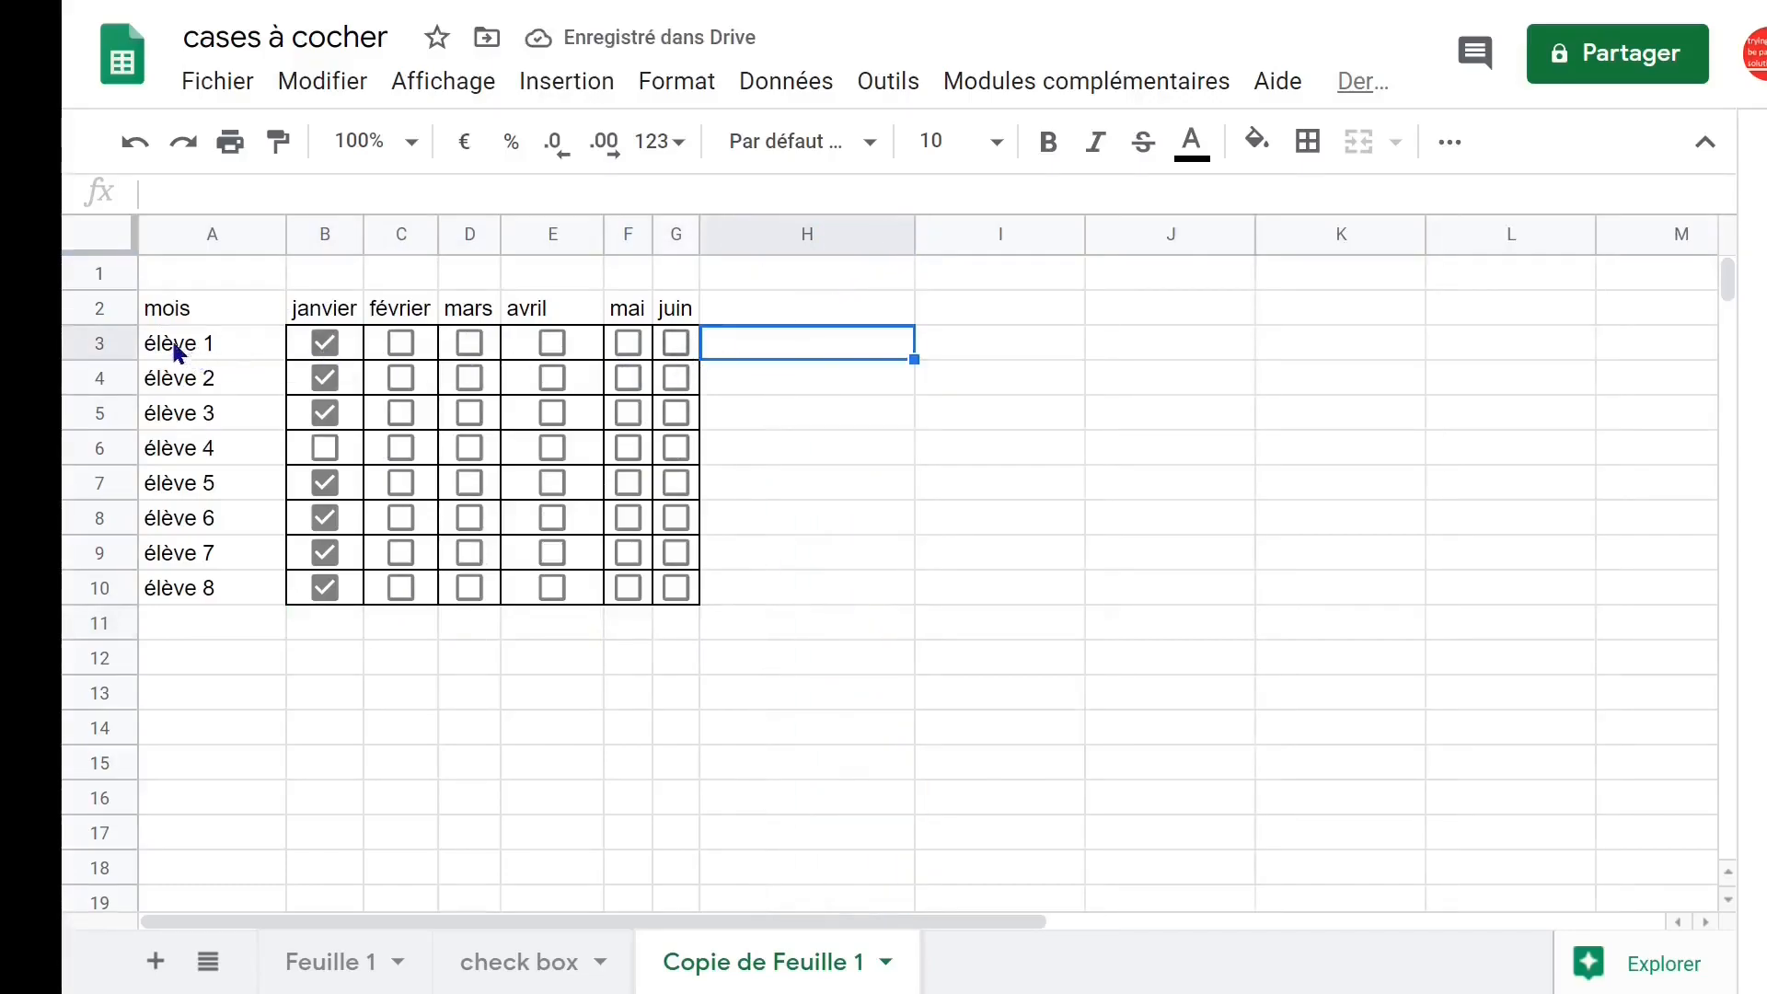
{"action": "left_click", "coordinate": [799, 304]}
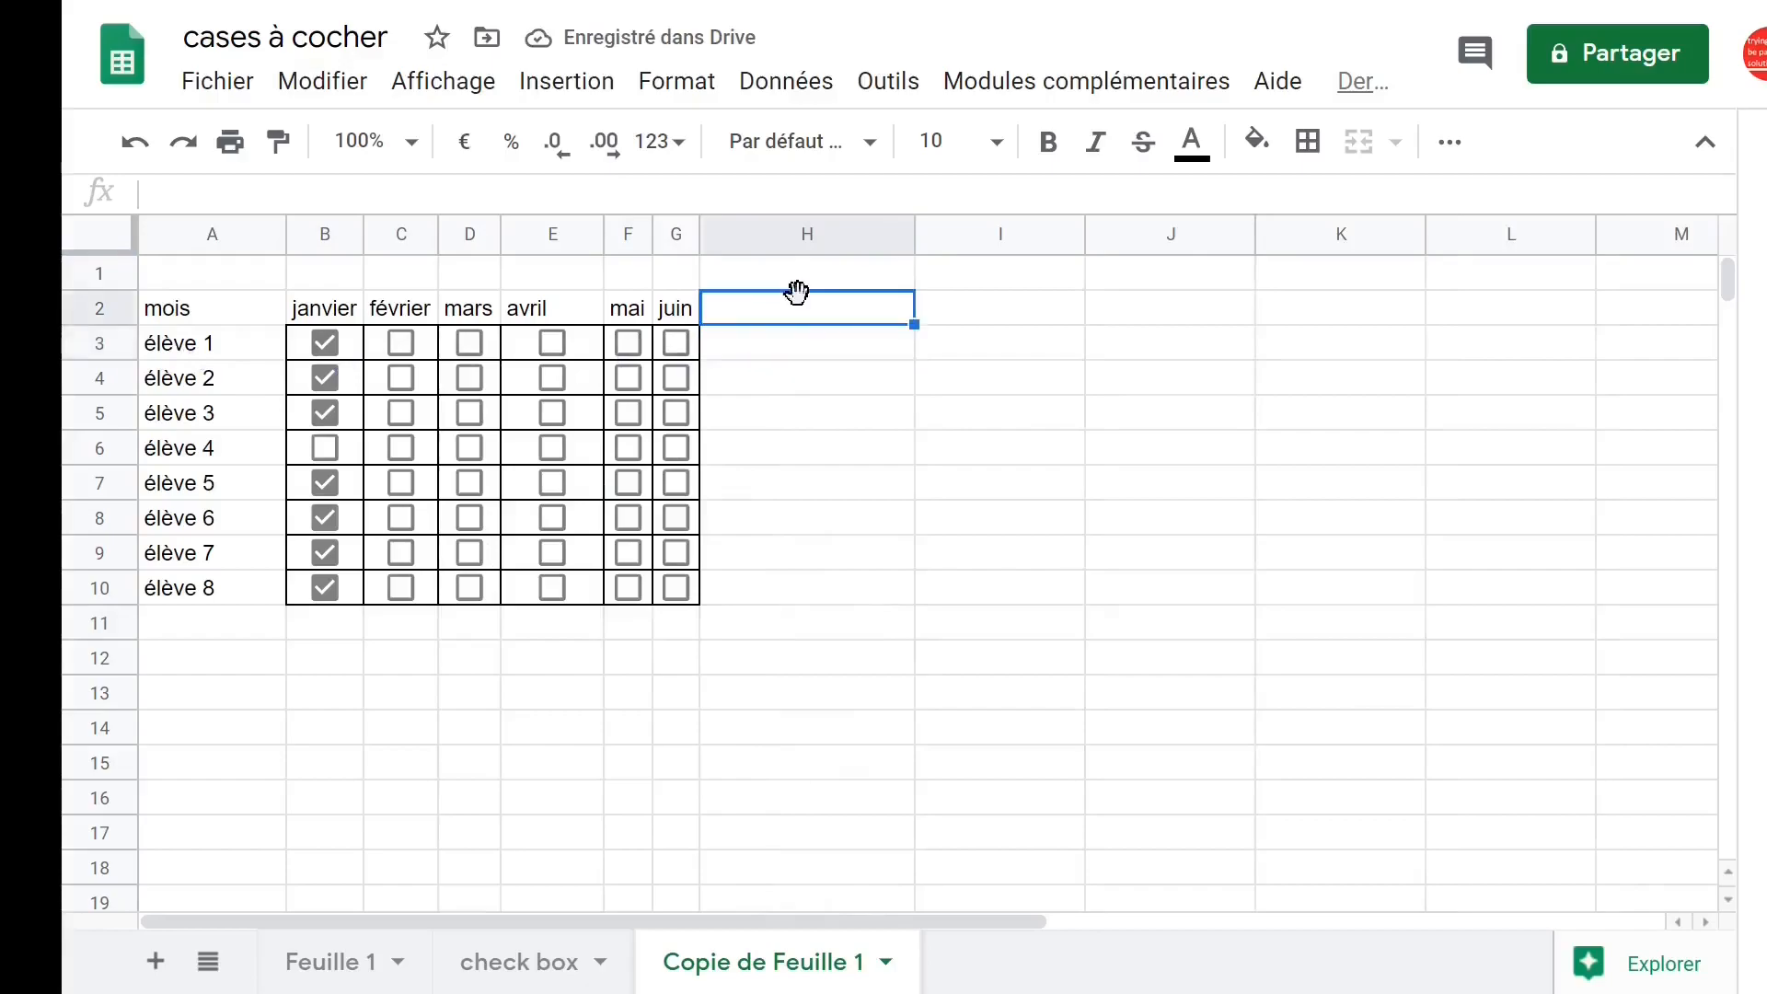
{"action": "type", "text": "total"}
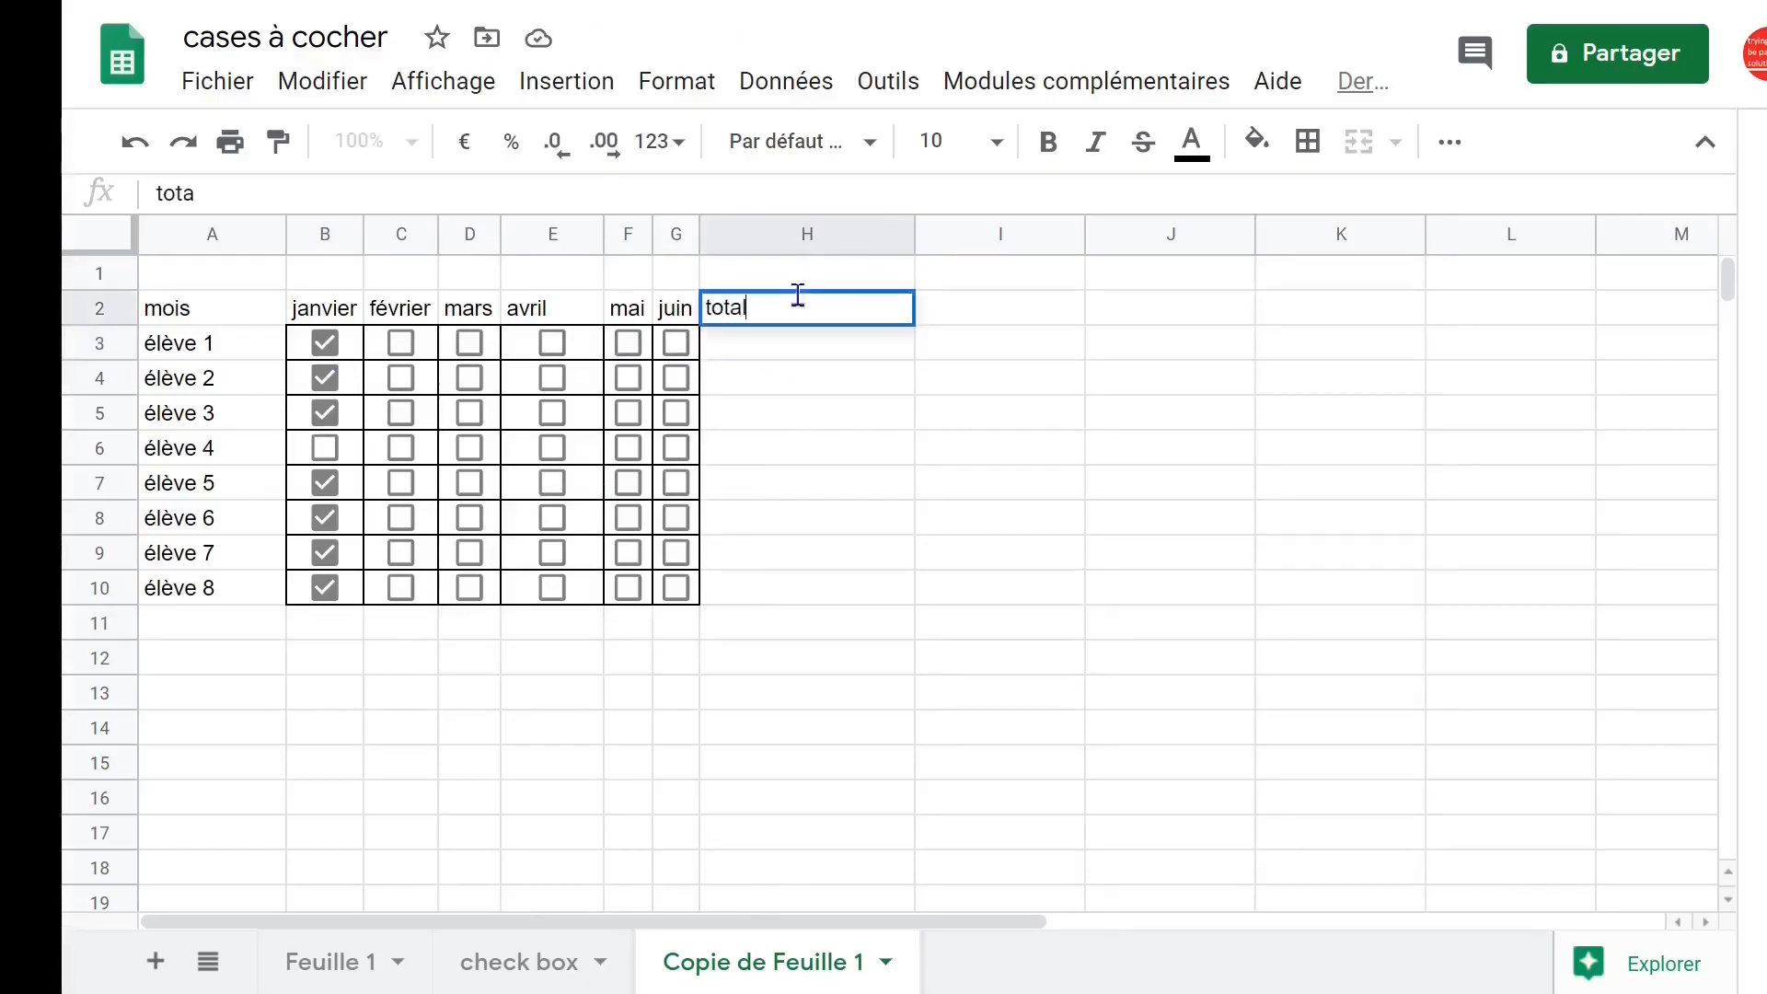
{"action": "left_click", "coordinate": [898, 405]}
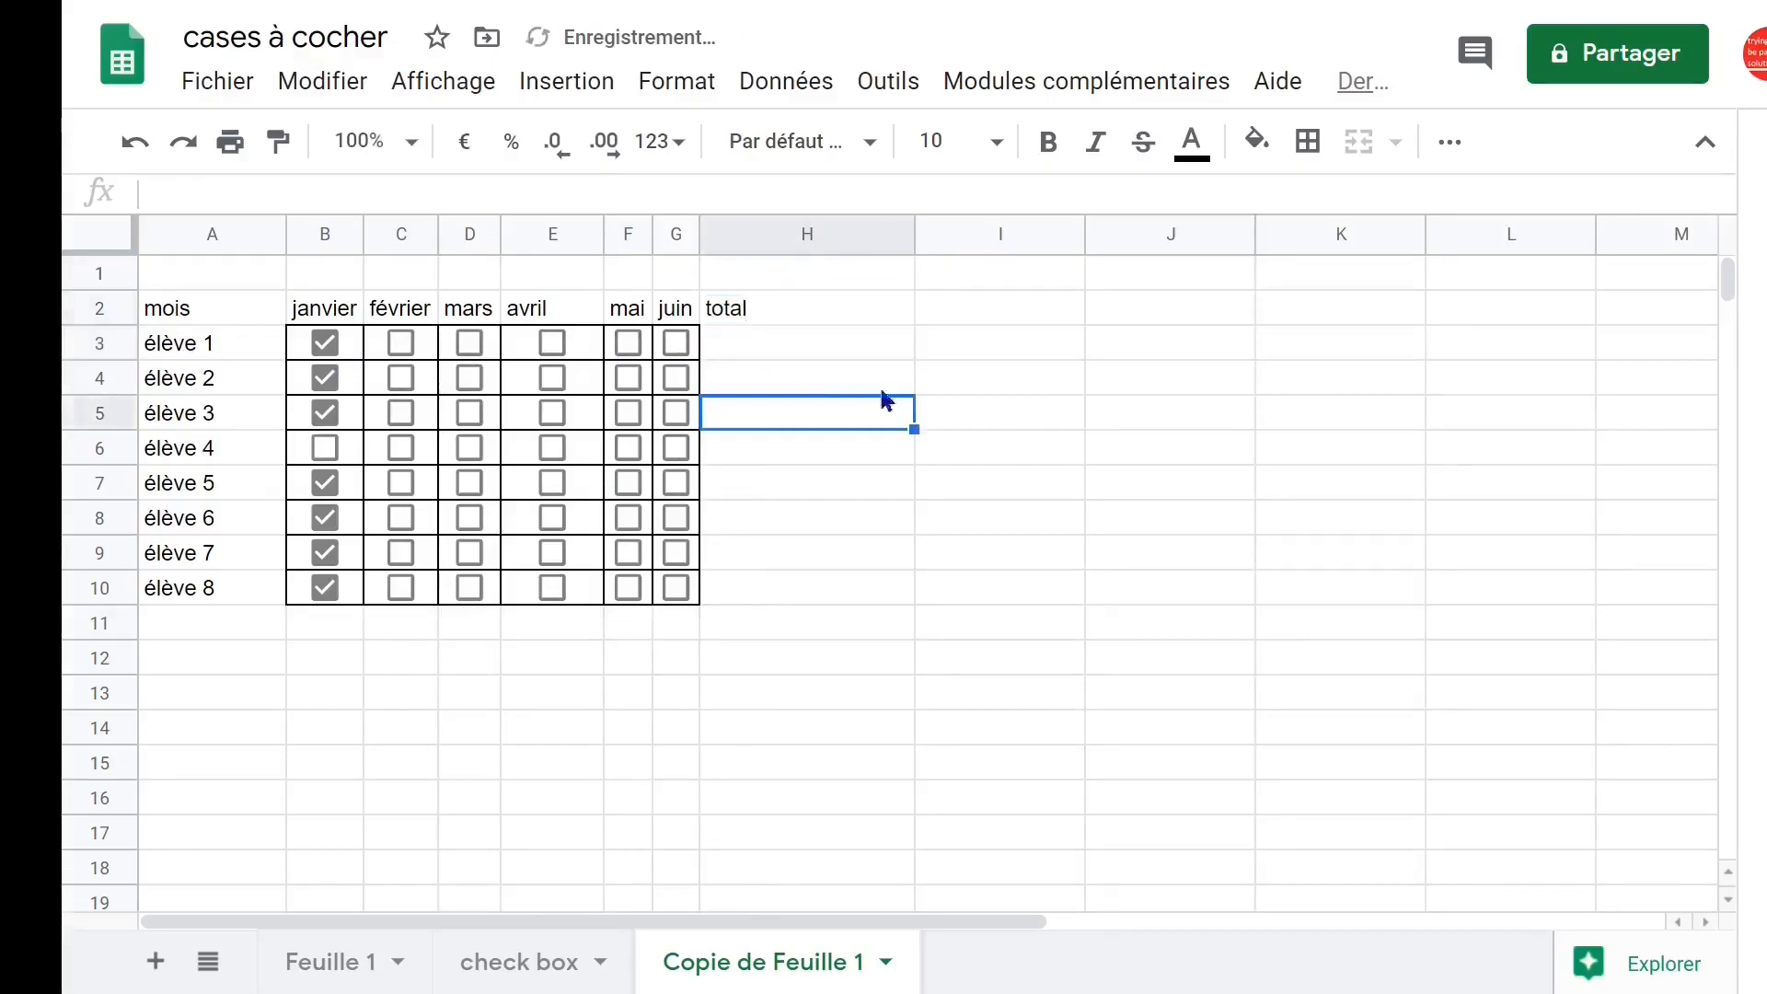
Enter the formula =B3 in H3 and fill it across to I3.
{"action": "left_click", "coordinate": [792, 328]}
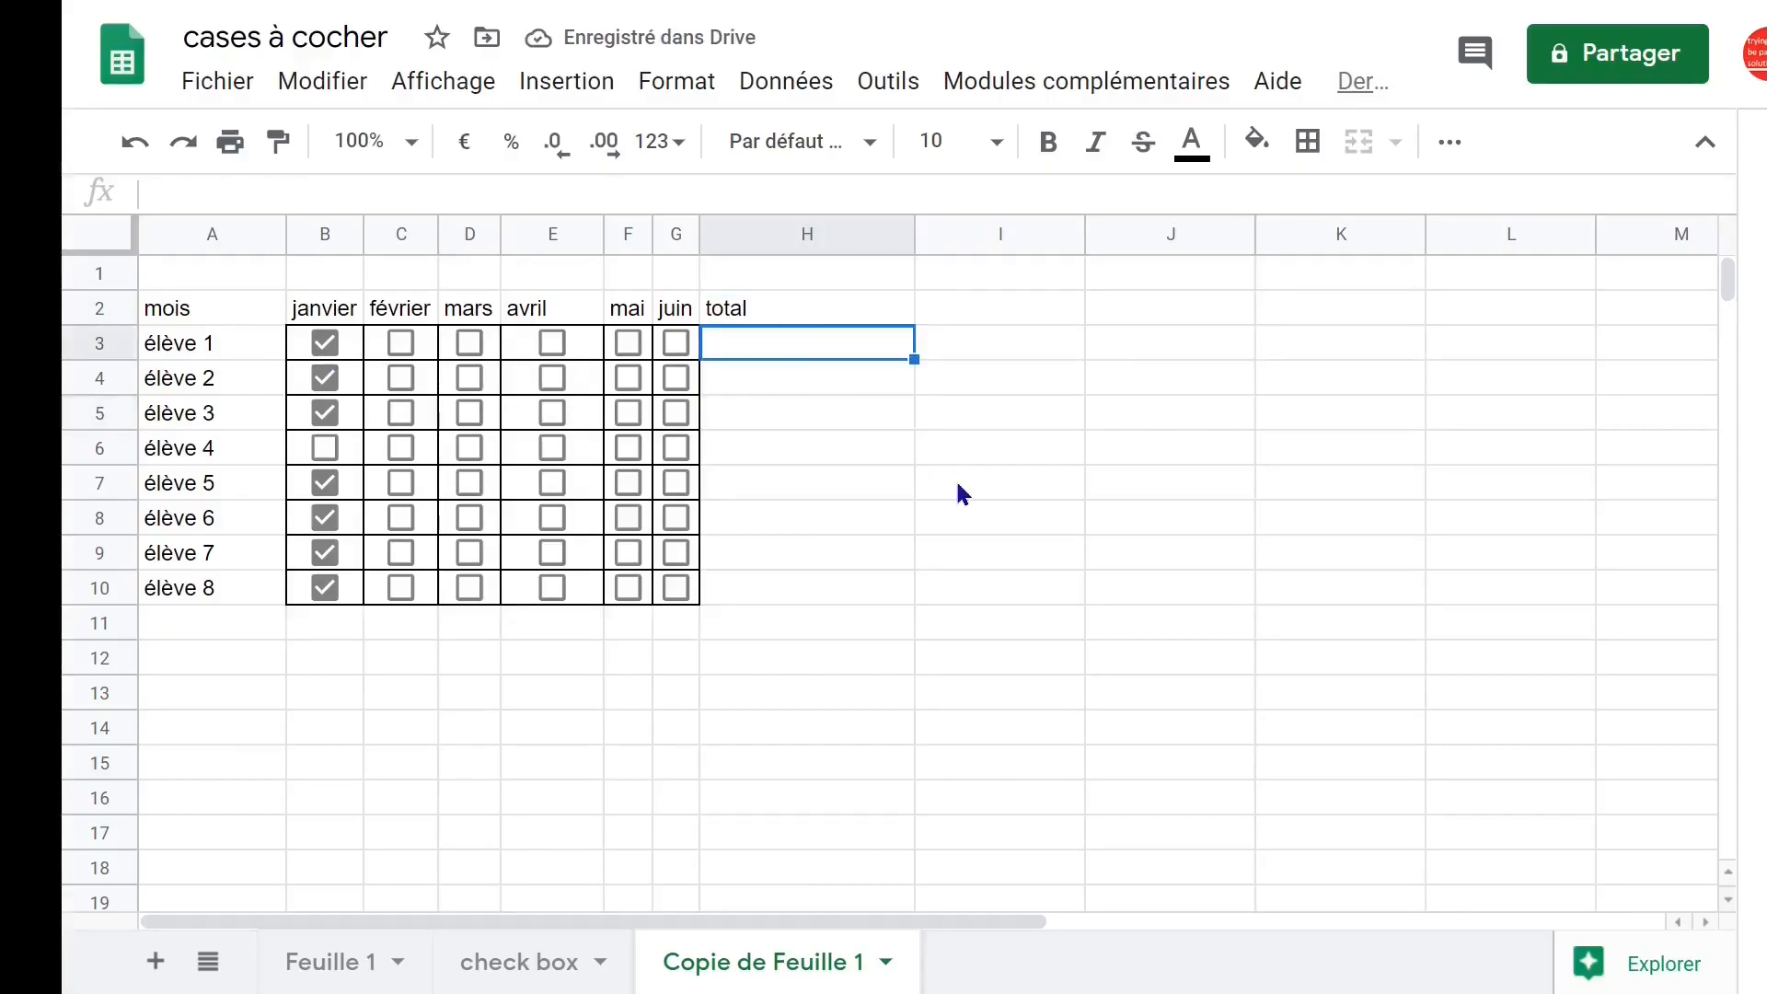
{"action": "type", "text": "="}
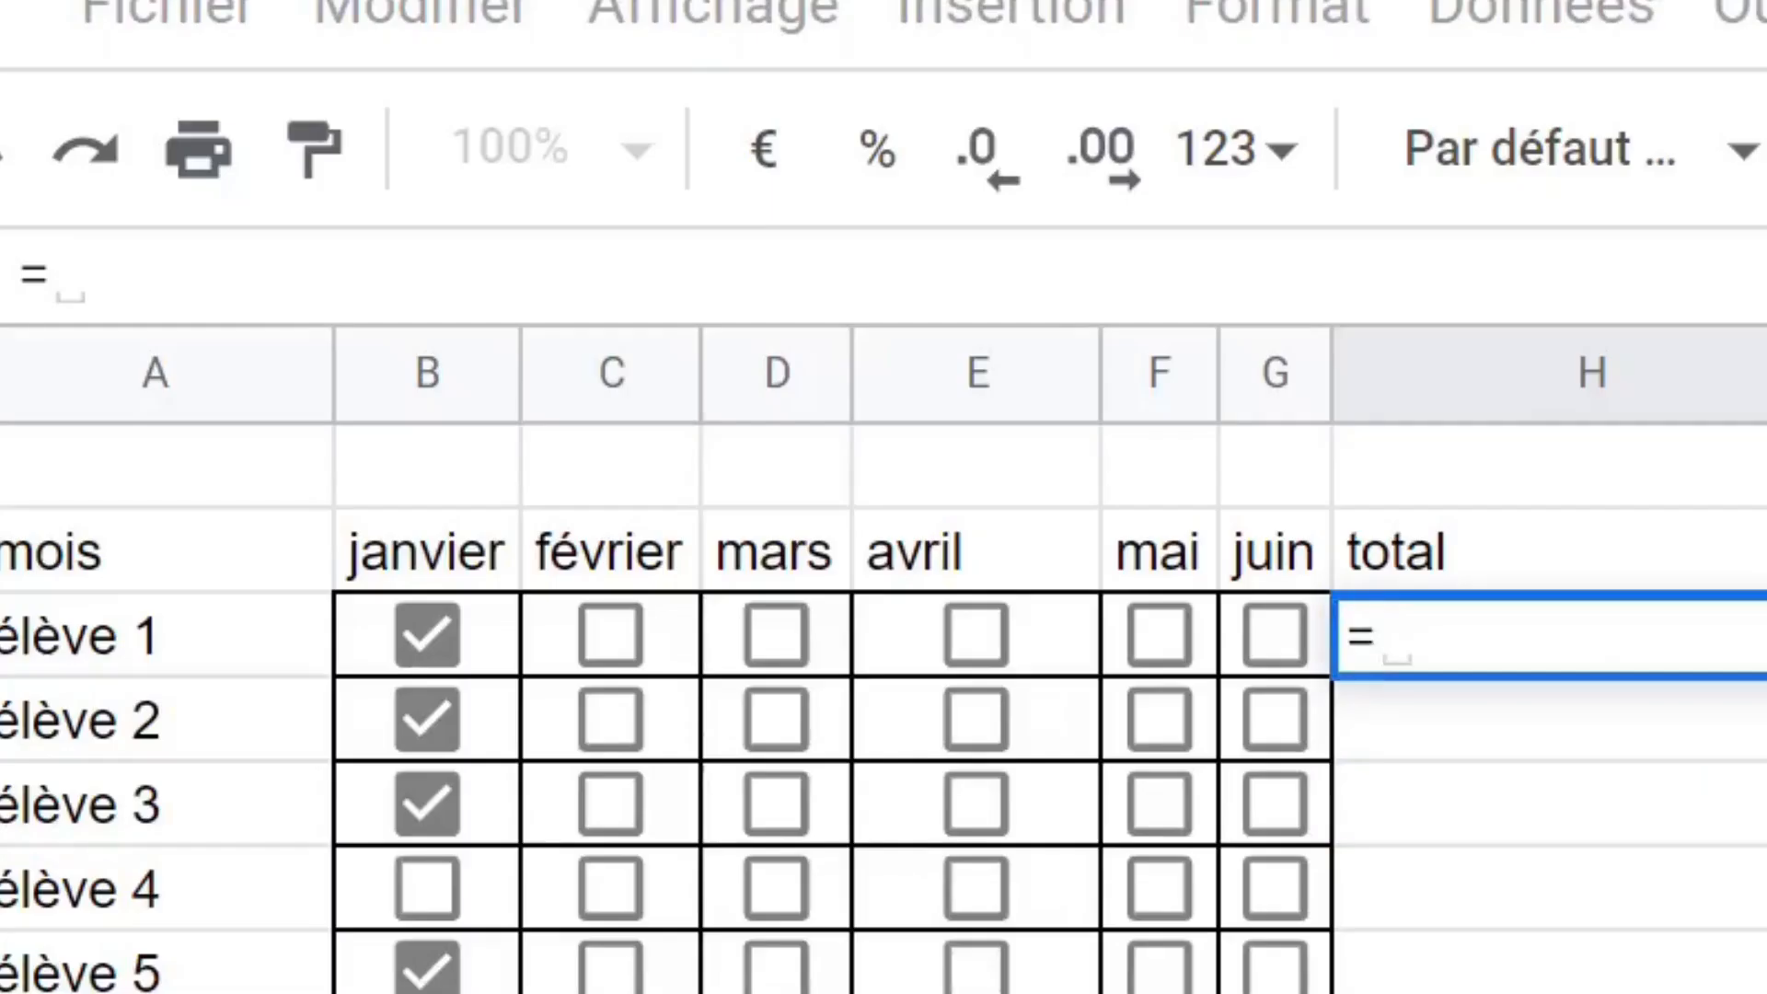
{"action": "left_click", "coordinate": [350, 635]}
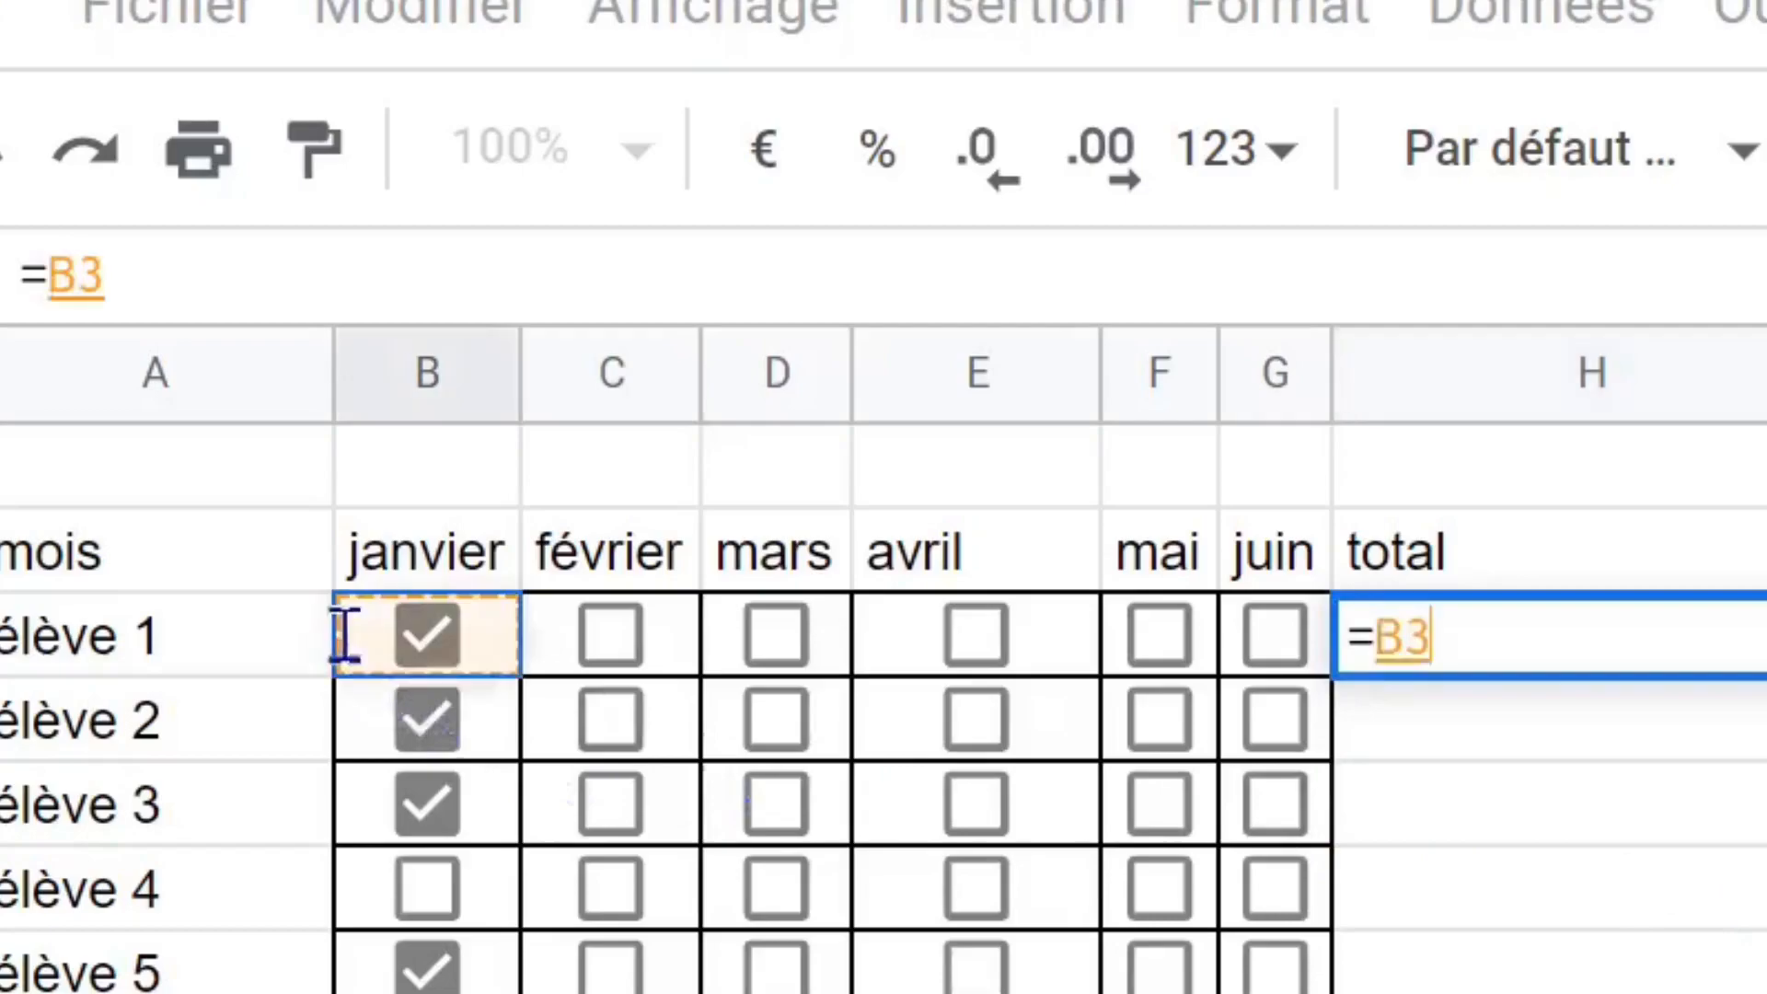
{"action": "key", "text": "Return"}
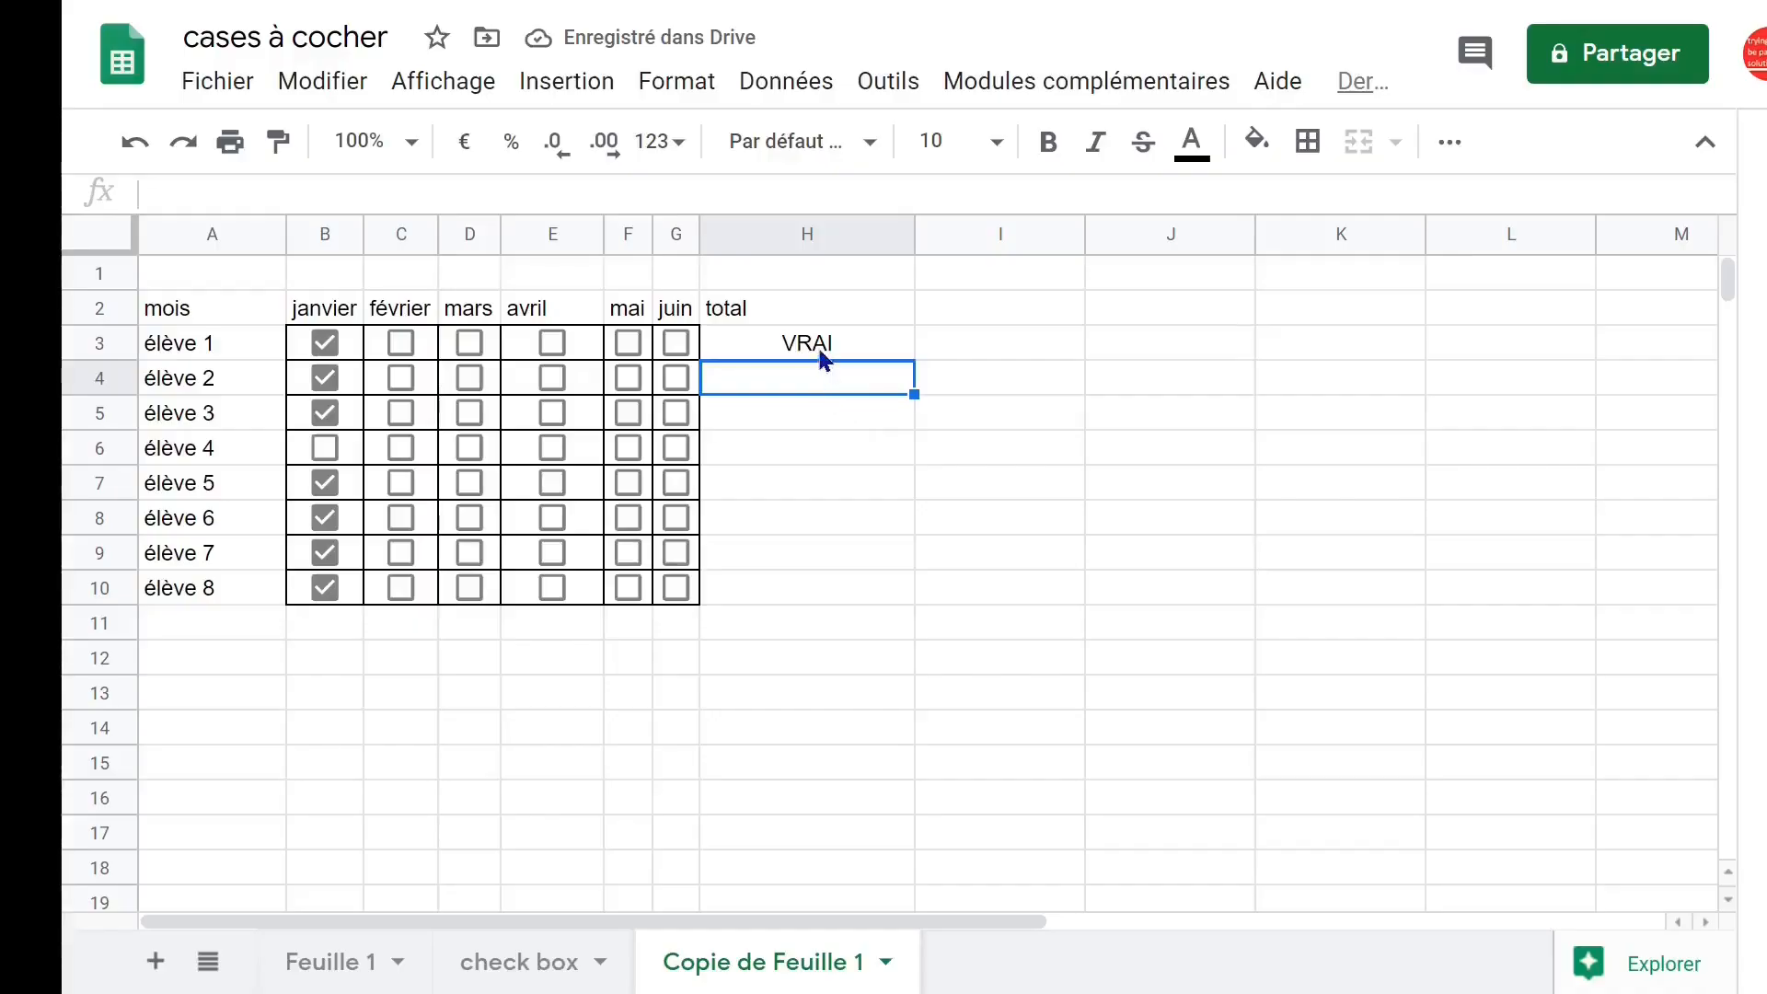
{"action": "left_click", "coordinate": [1588, 637]}
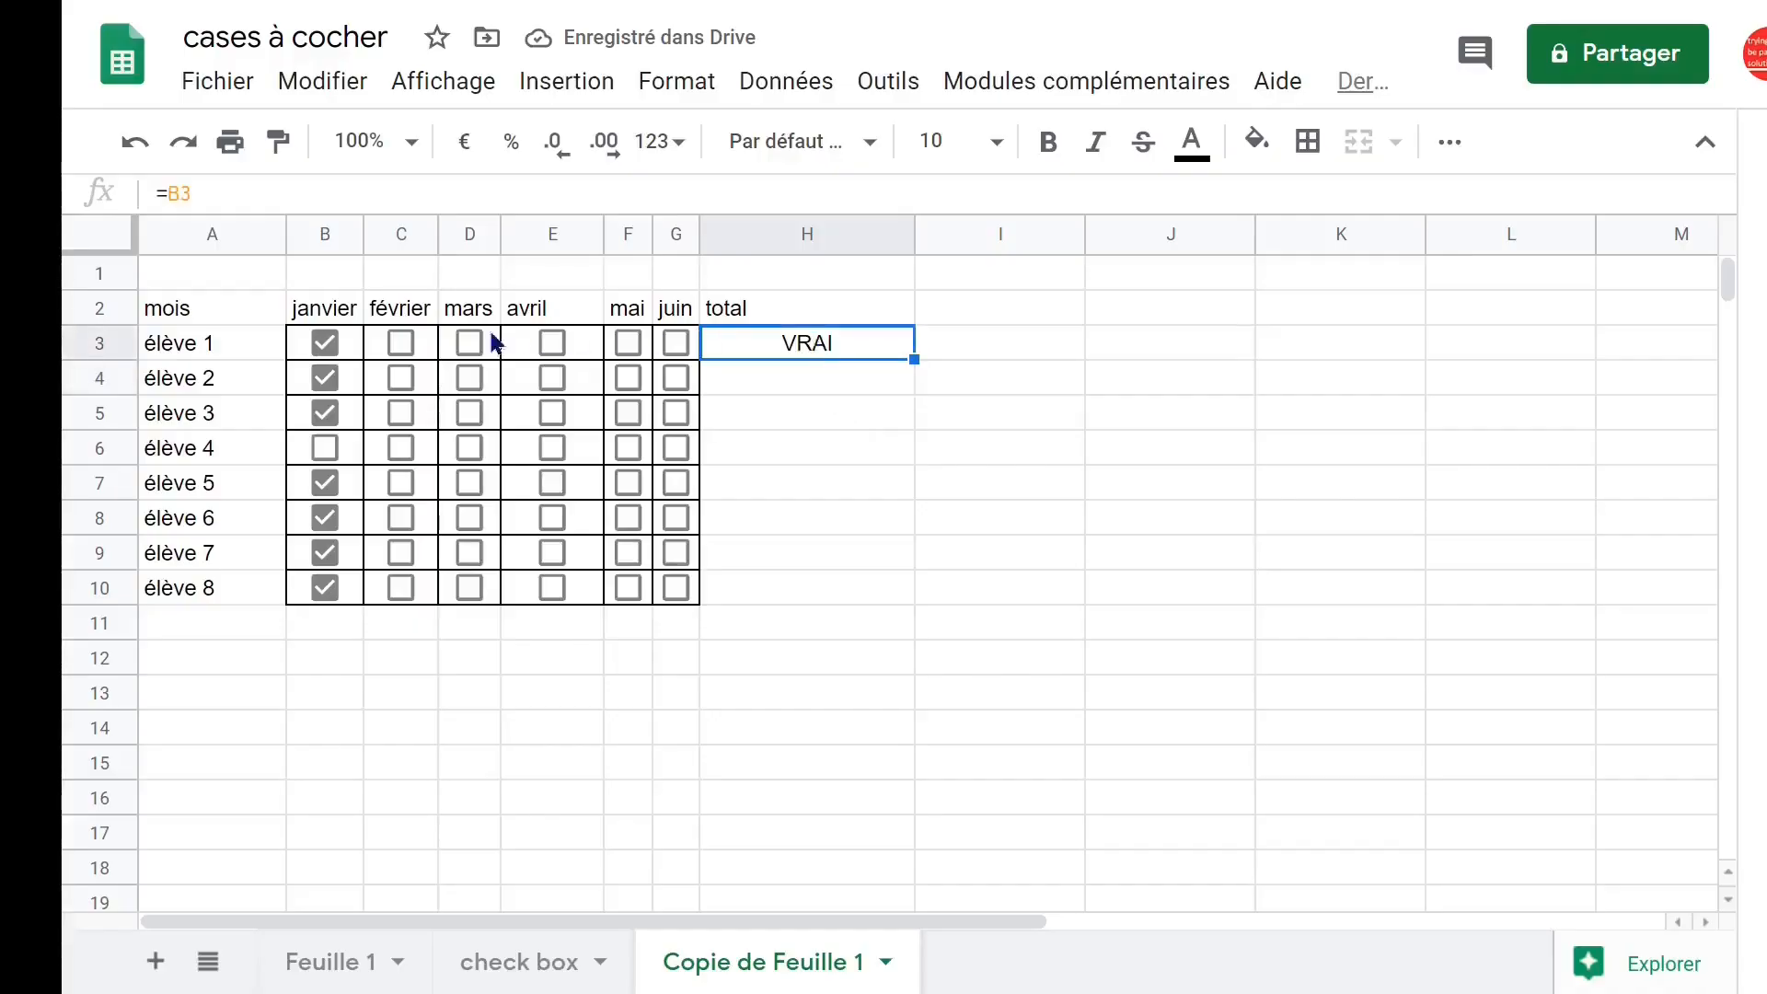
{"action": "left_click_drag", "start_coordinate": [911, 352], "coordinate": [1027, 378]}
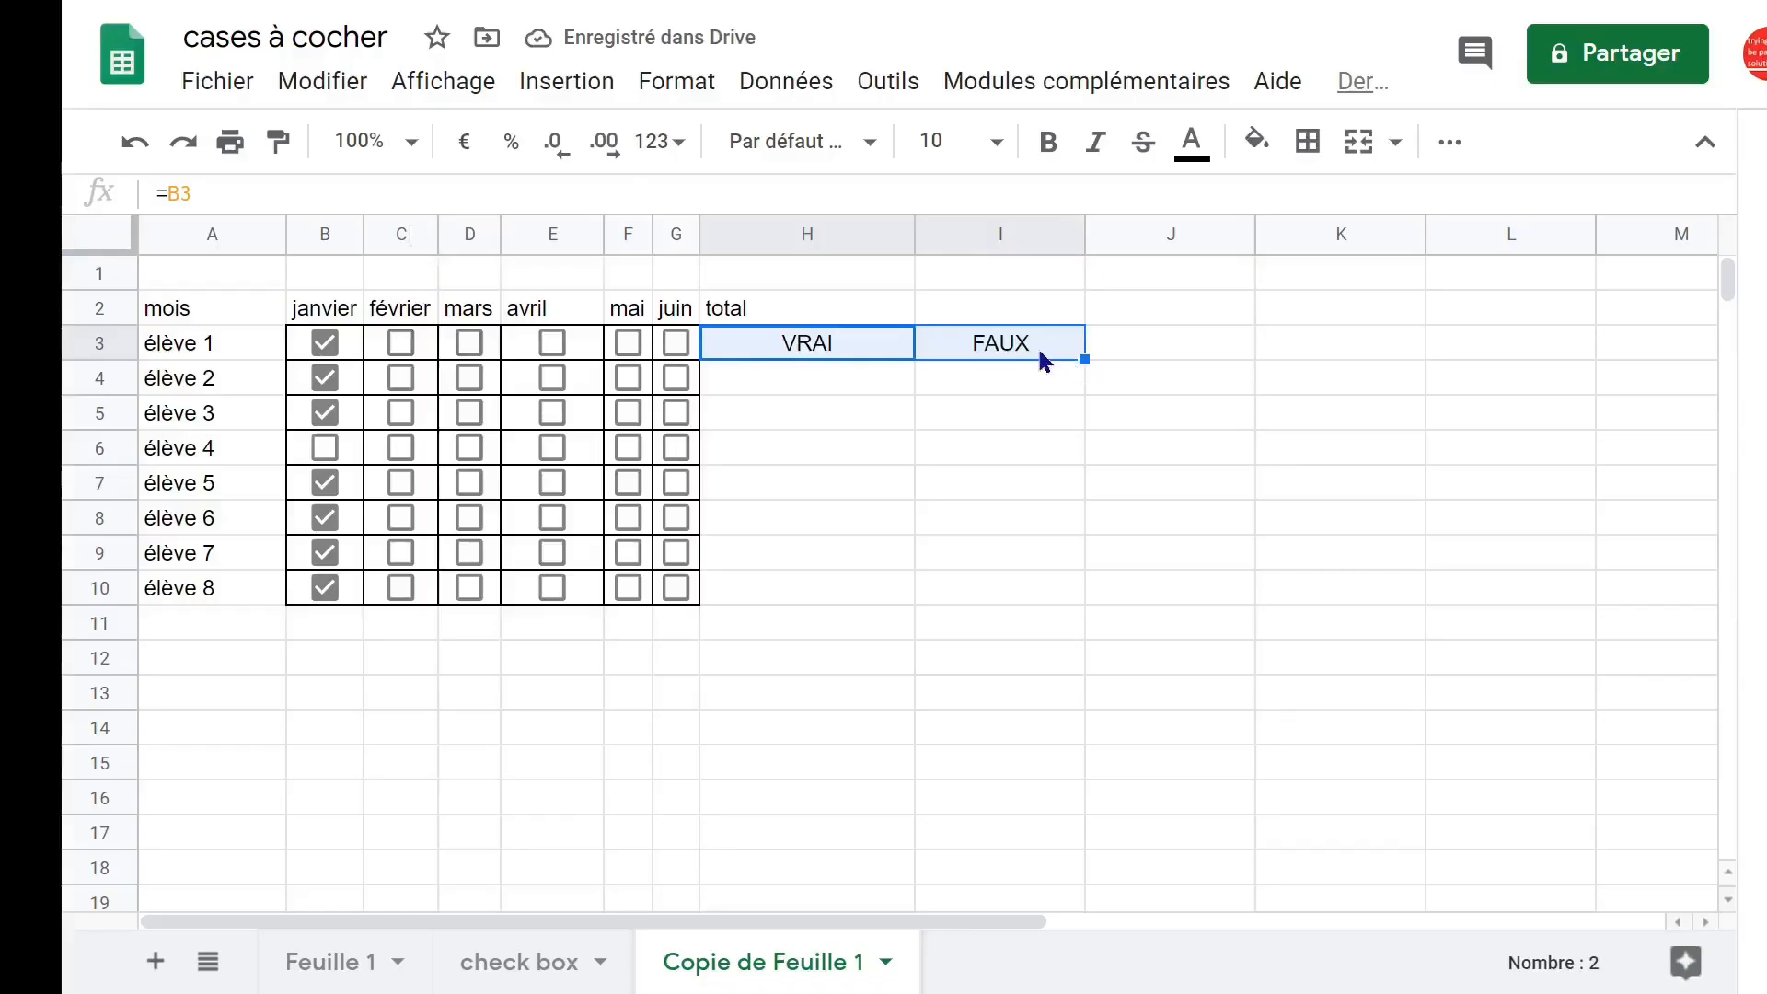
Toggle élève 1's février checkbox on and off twice to check the value returned by the formula in I3.
{"action": "left_click", "coordinate": [403, 347]}
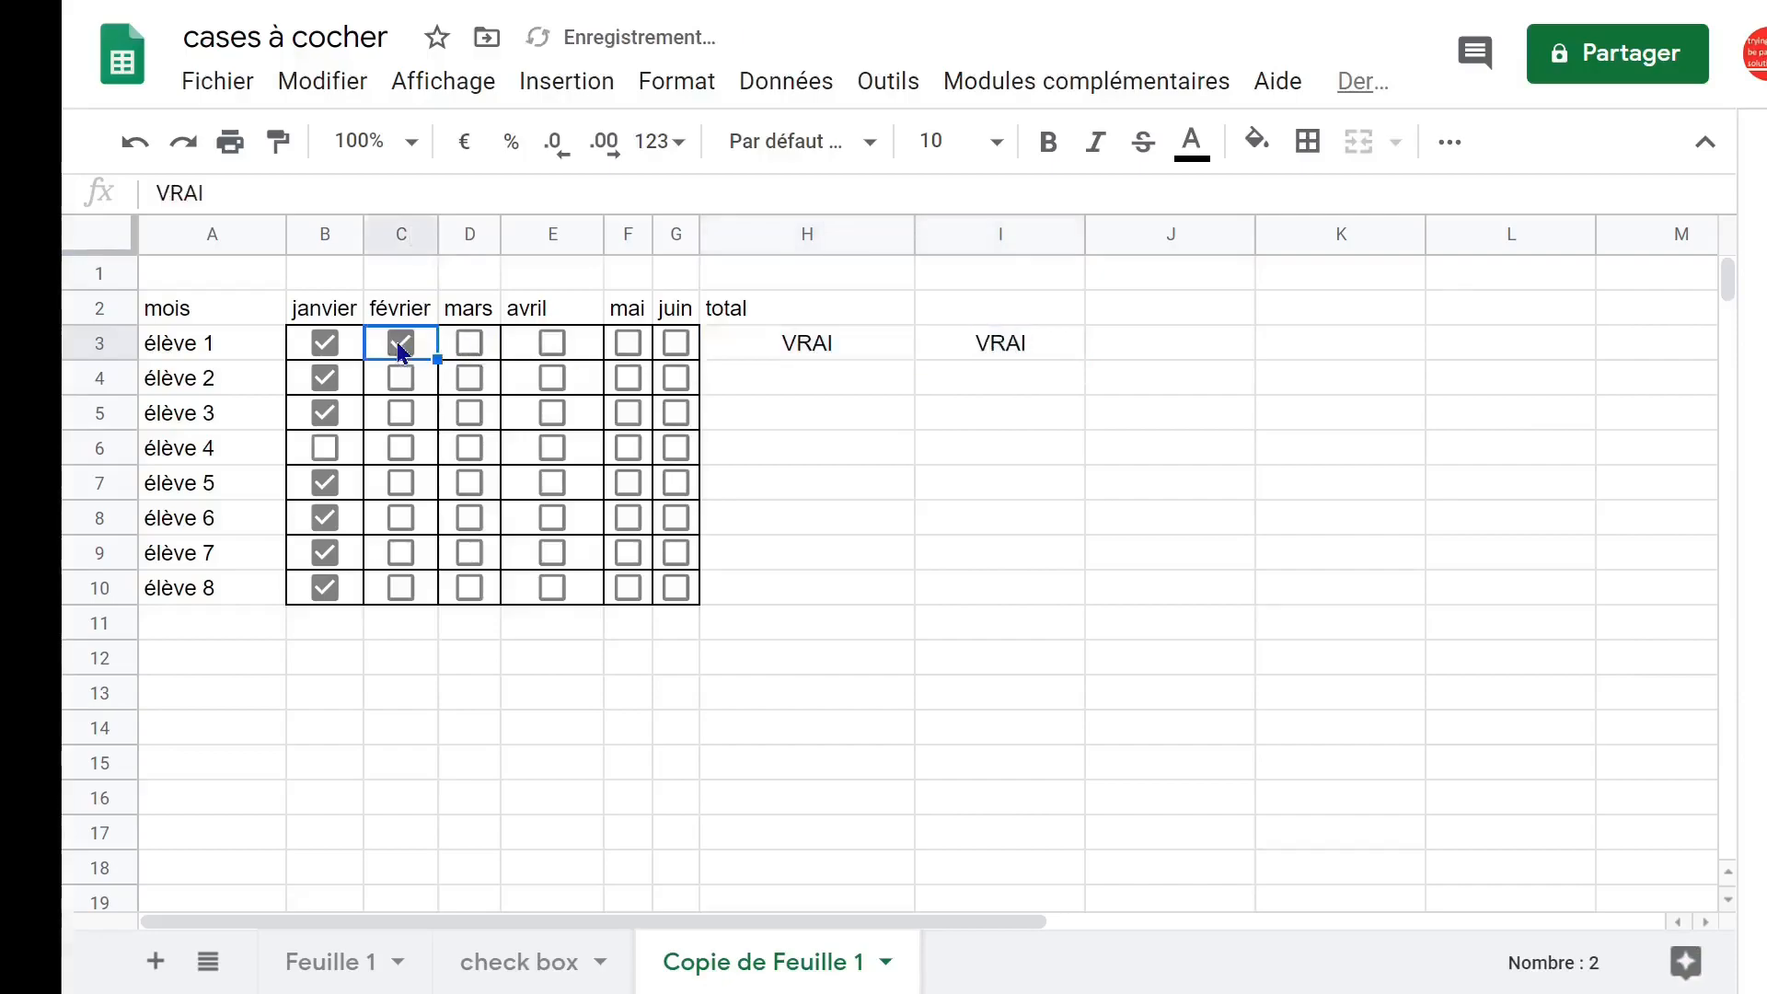
{"action": "left_click", "coordinate": [403, 347]}
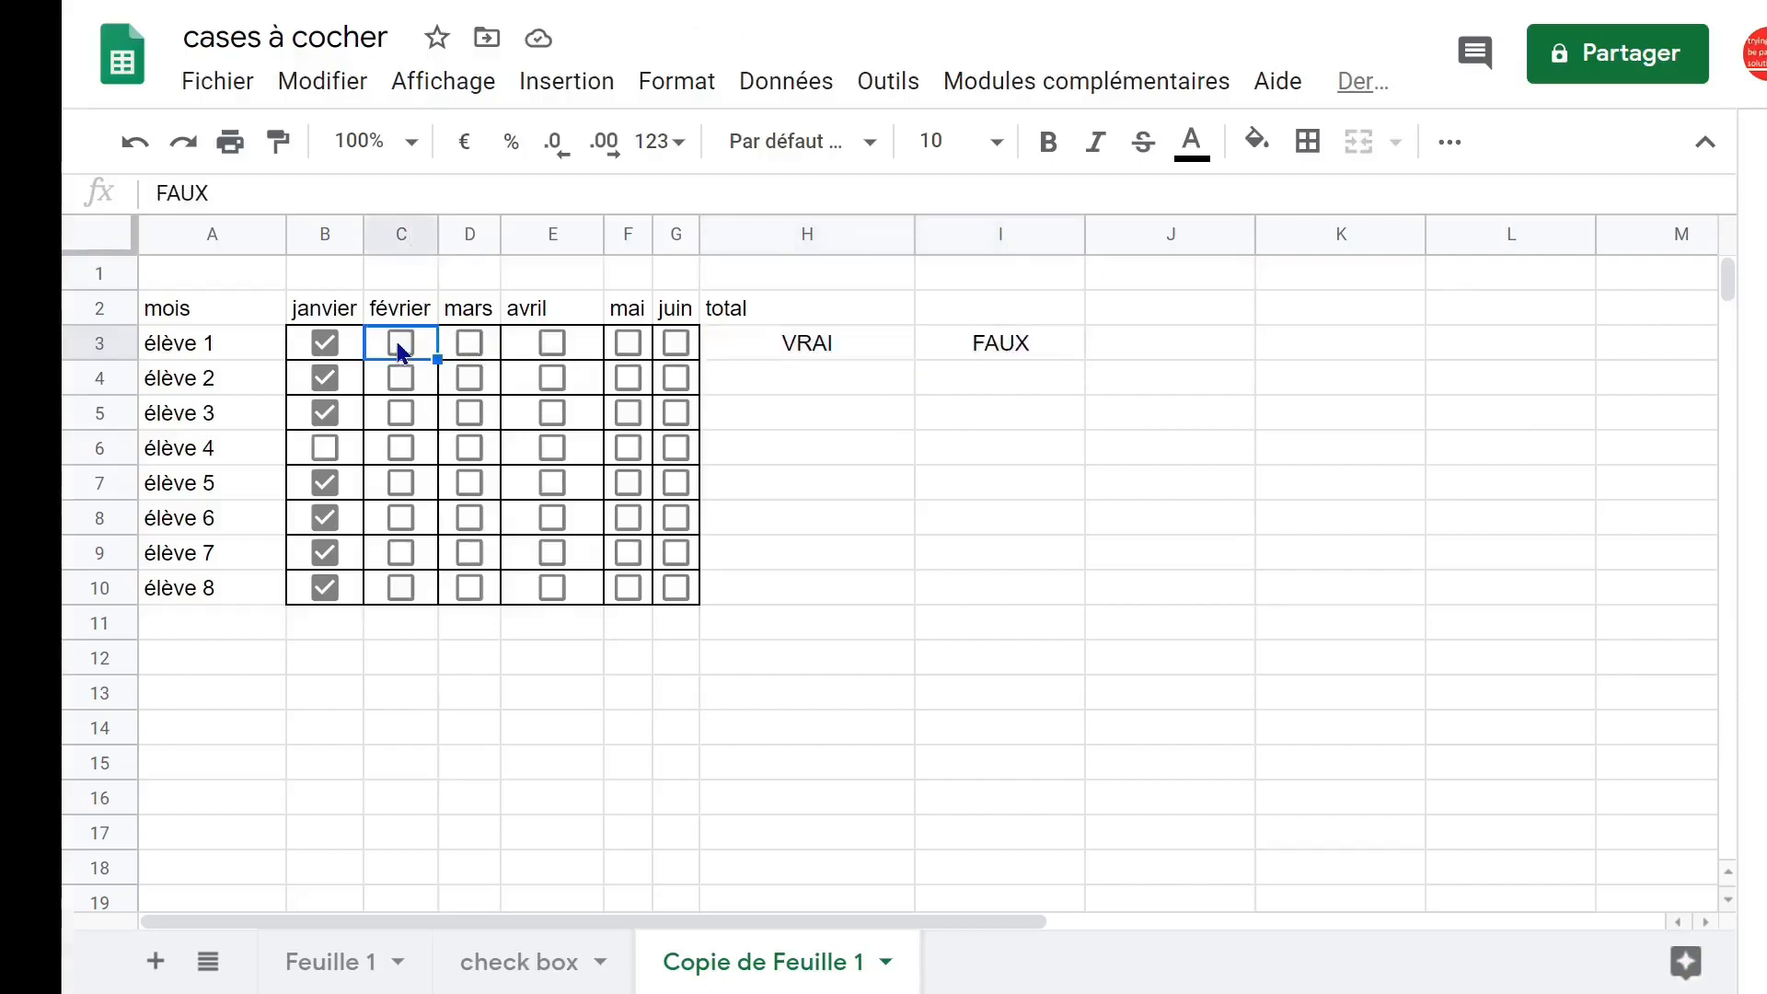
{"action": "left_click", "coordinate": [403, 347]}
{"action": "left_click", "coordinate": [404, 347]}
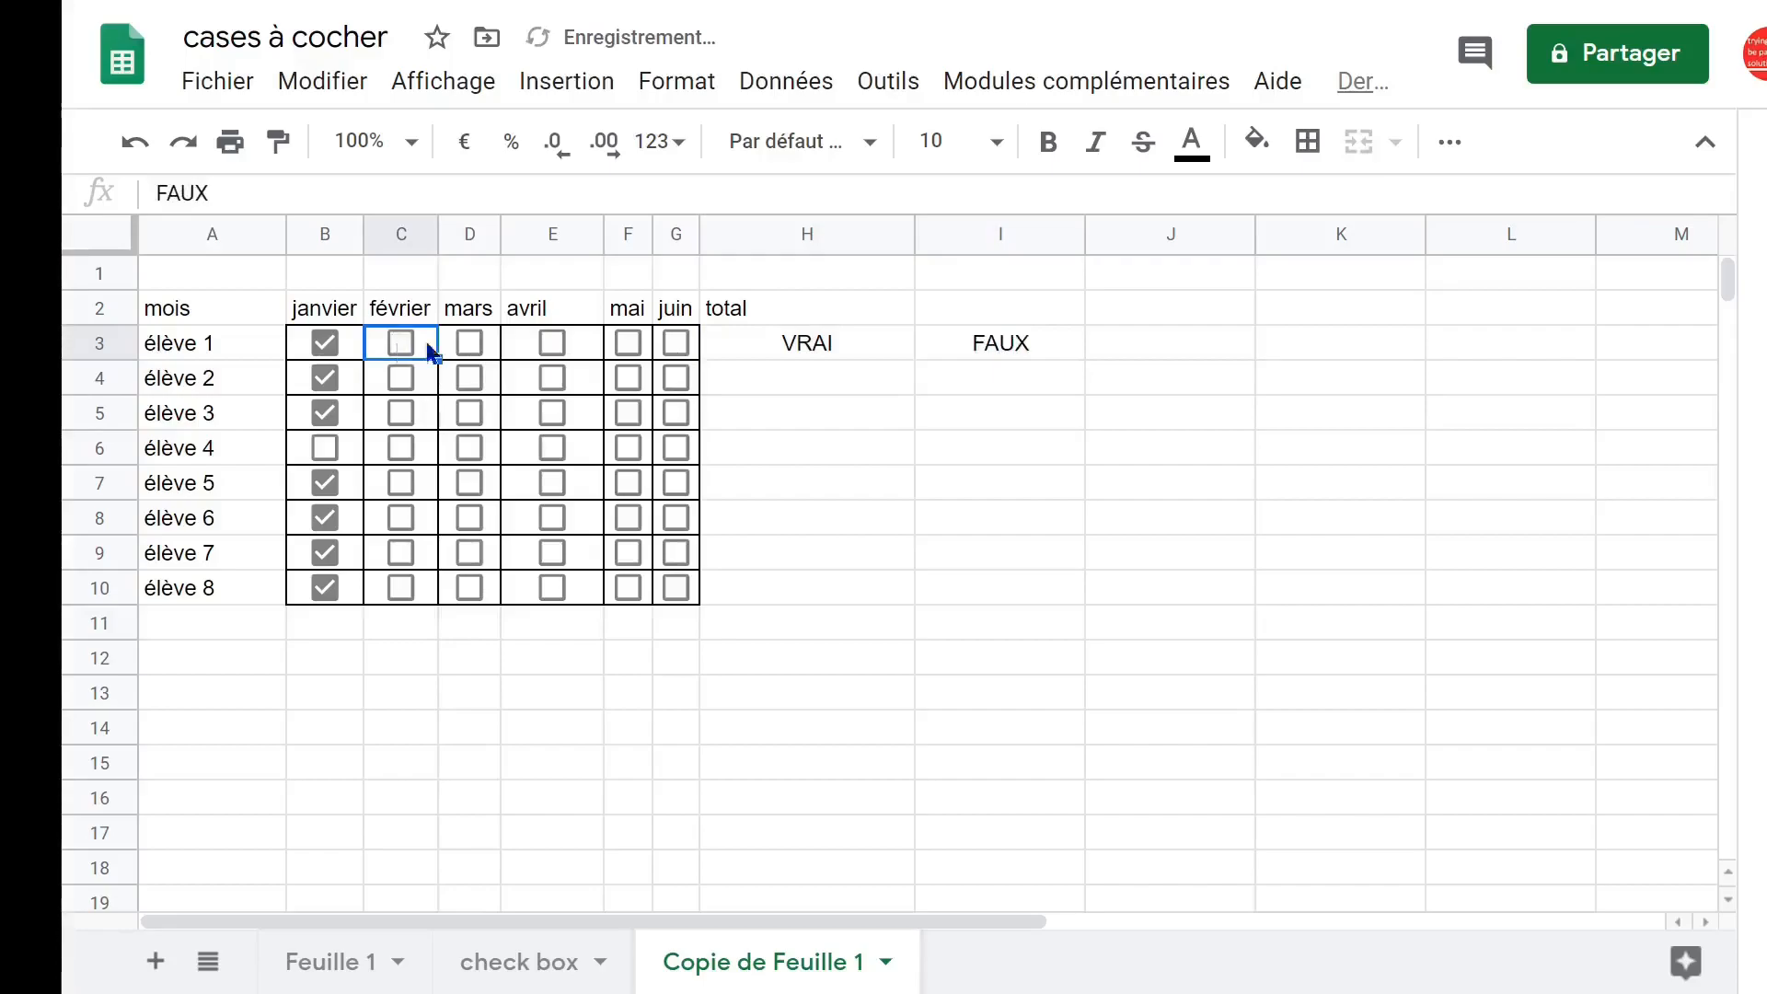
Clear the test formulas from H3:I3.
{"action": "left_click_drag", "start_coordinate": [834, 337], "coordinate": [1022, 348]}
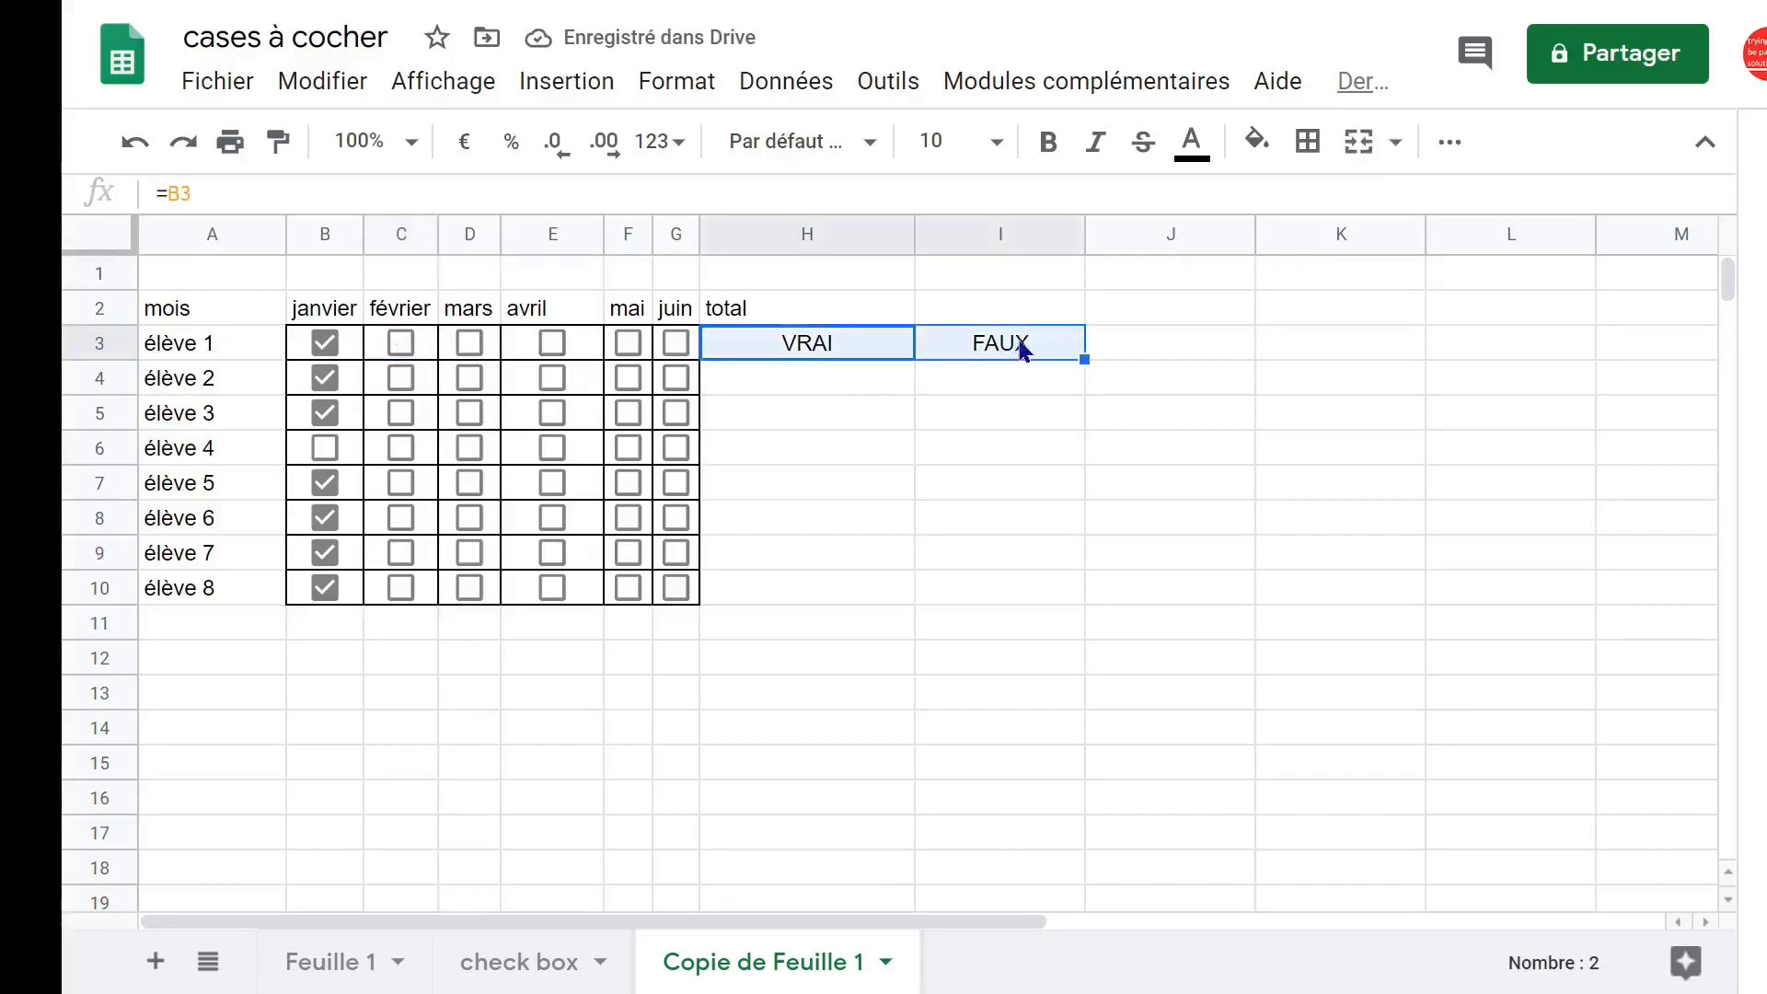
{"action": "key", "text": "Delete"}
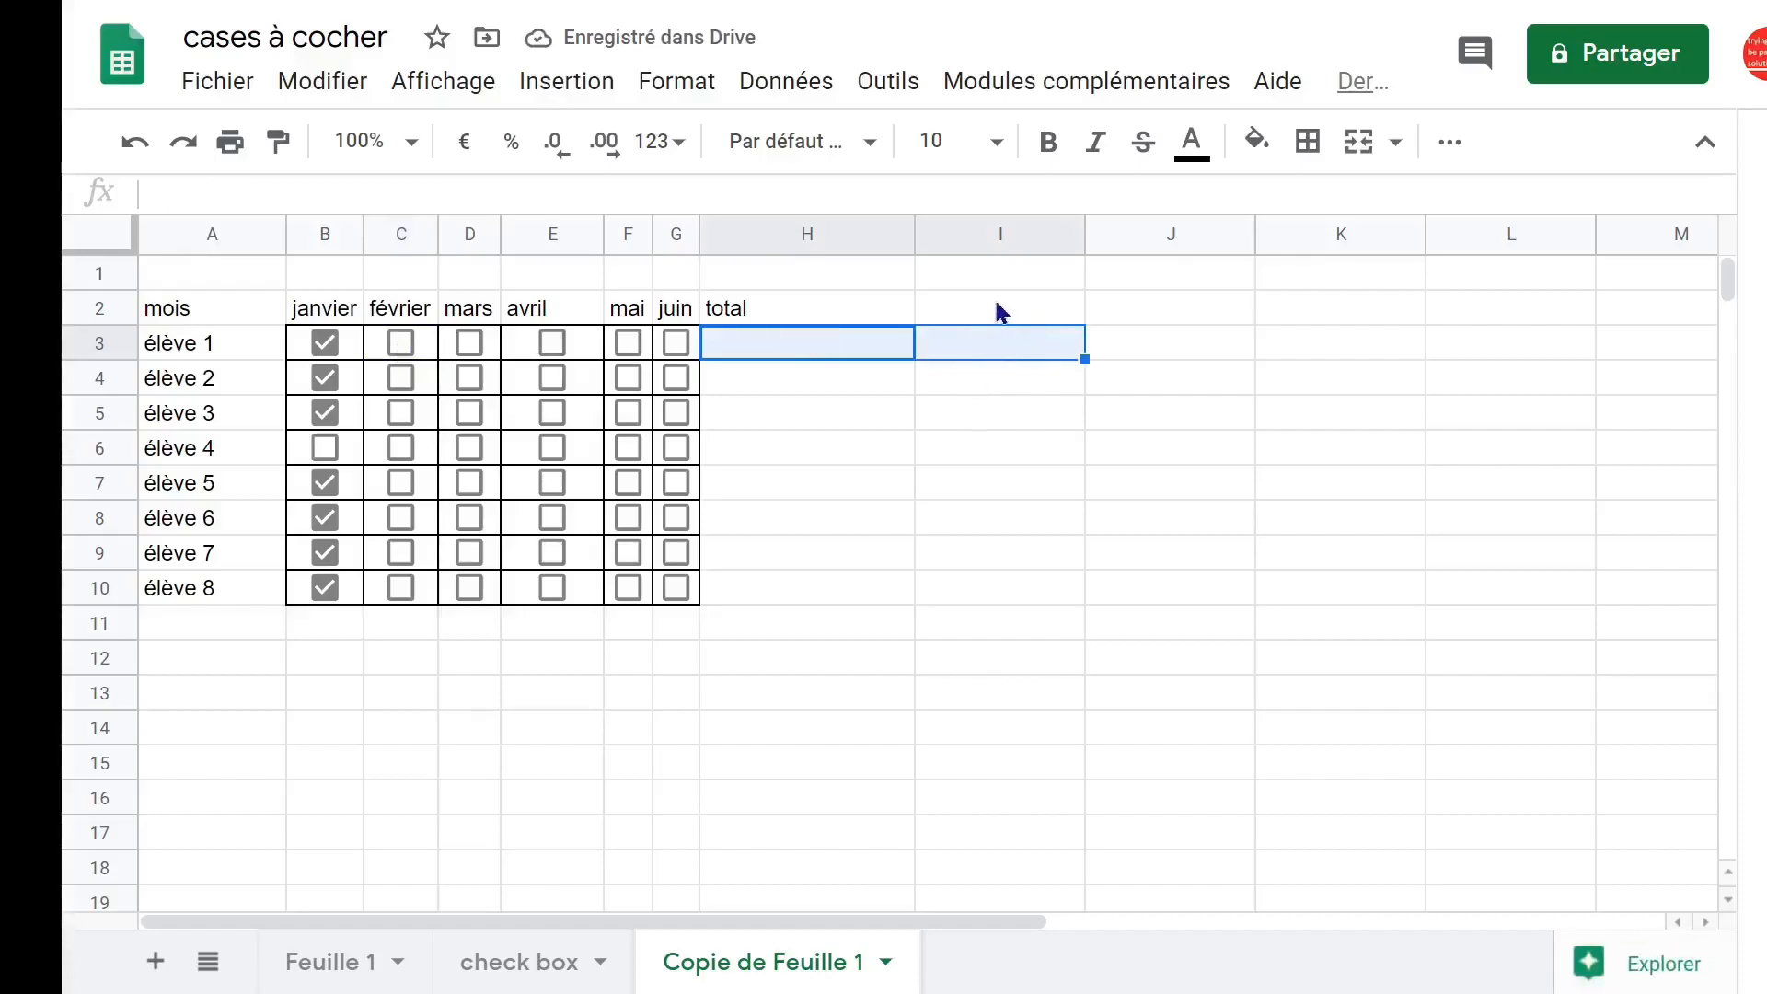
Enter the note "compter le nombre des valeurs vrai avec nb.si" in H1, above the total header.
{"action": "left_click", "coordinate": [993, 304]}
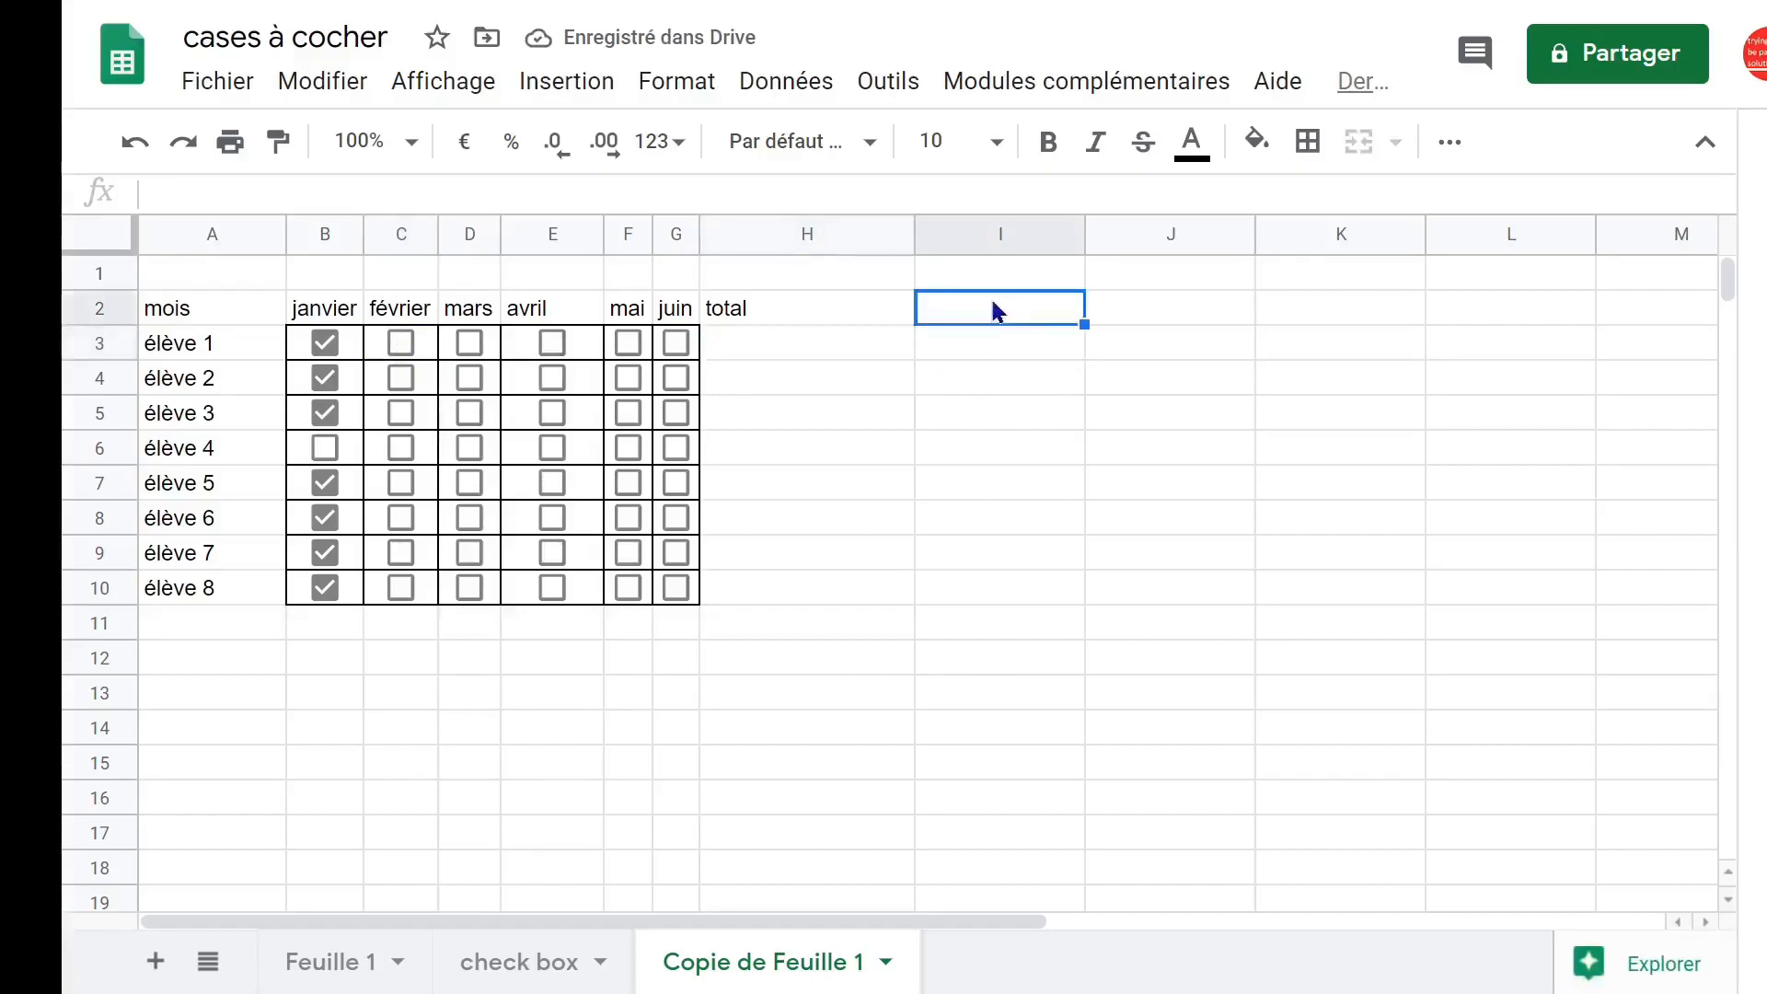
{"action": "left_click", "coordinate": [845, 273]}
{"action": "type", "text": "com"}
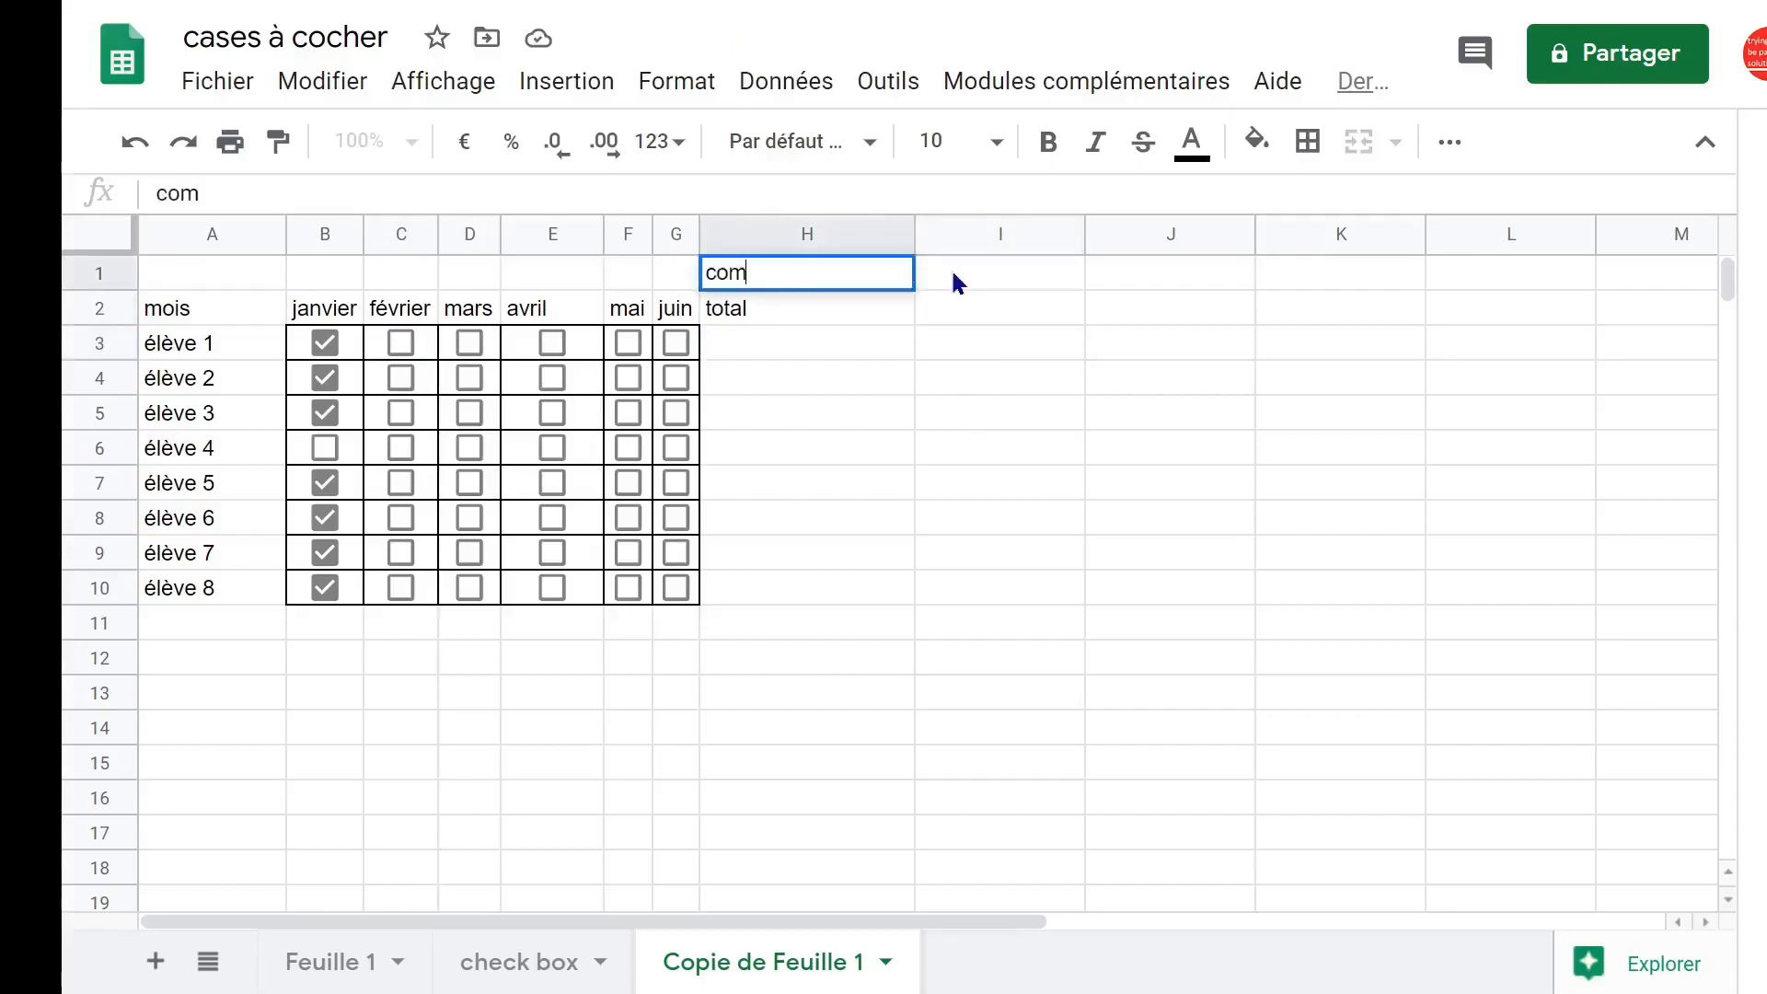
{"action": "type", "text": "pter le no"}
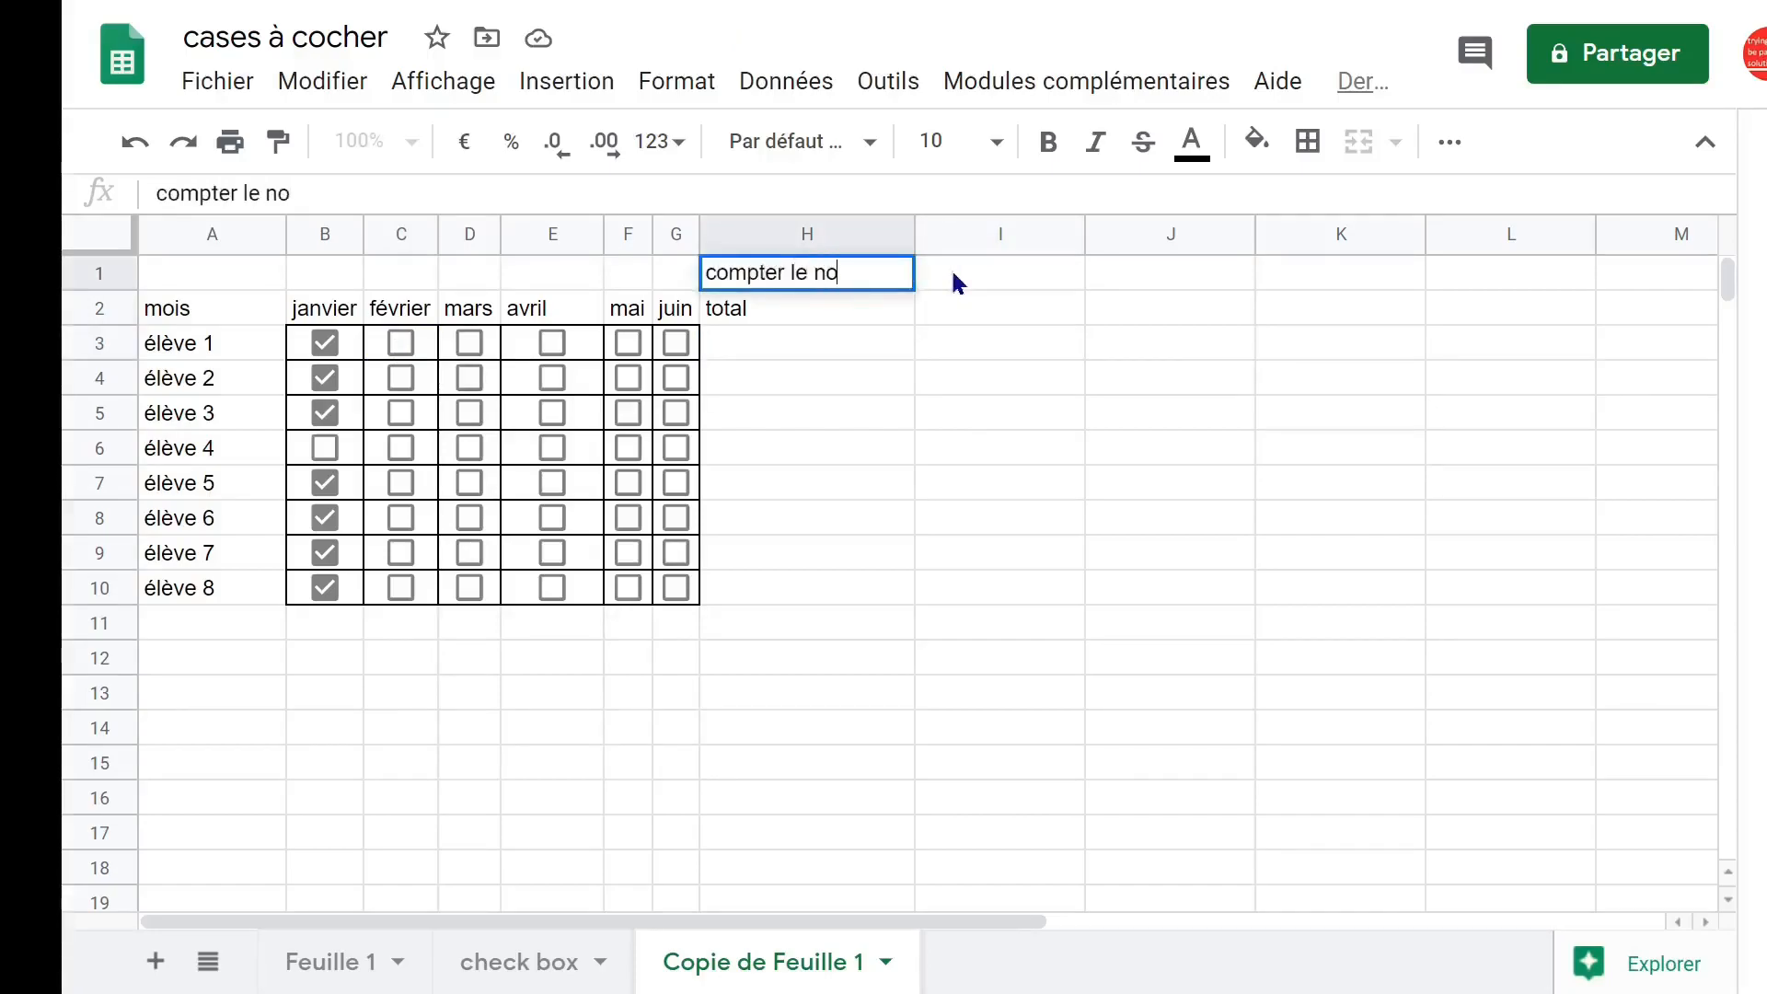
{"action": "type", "text": "mbre des valeurs vrai"}
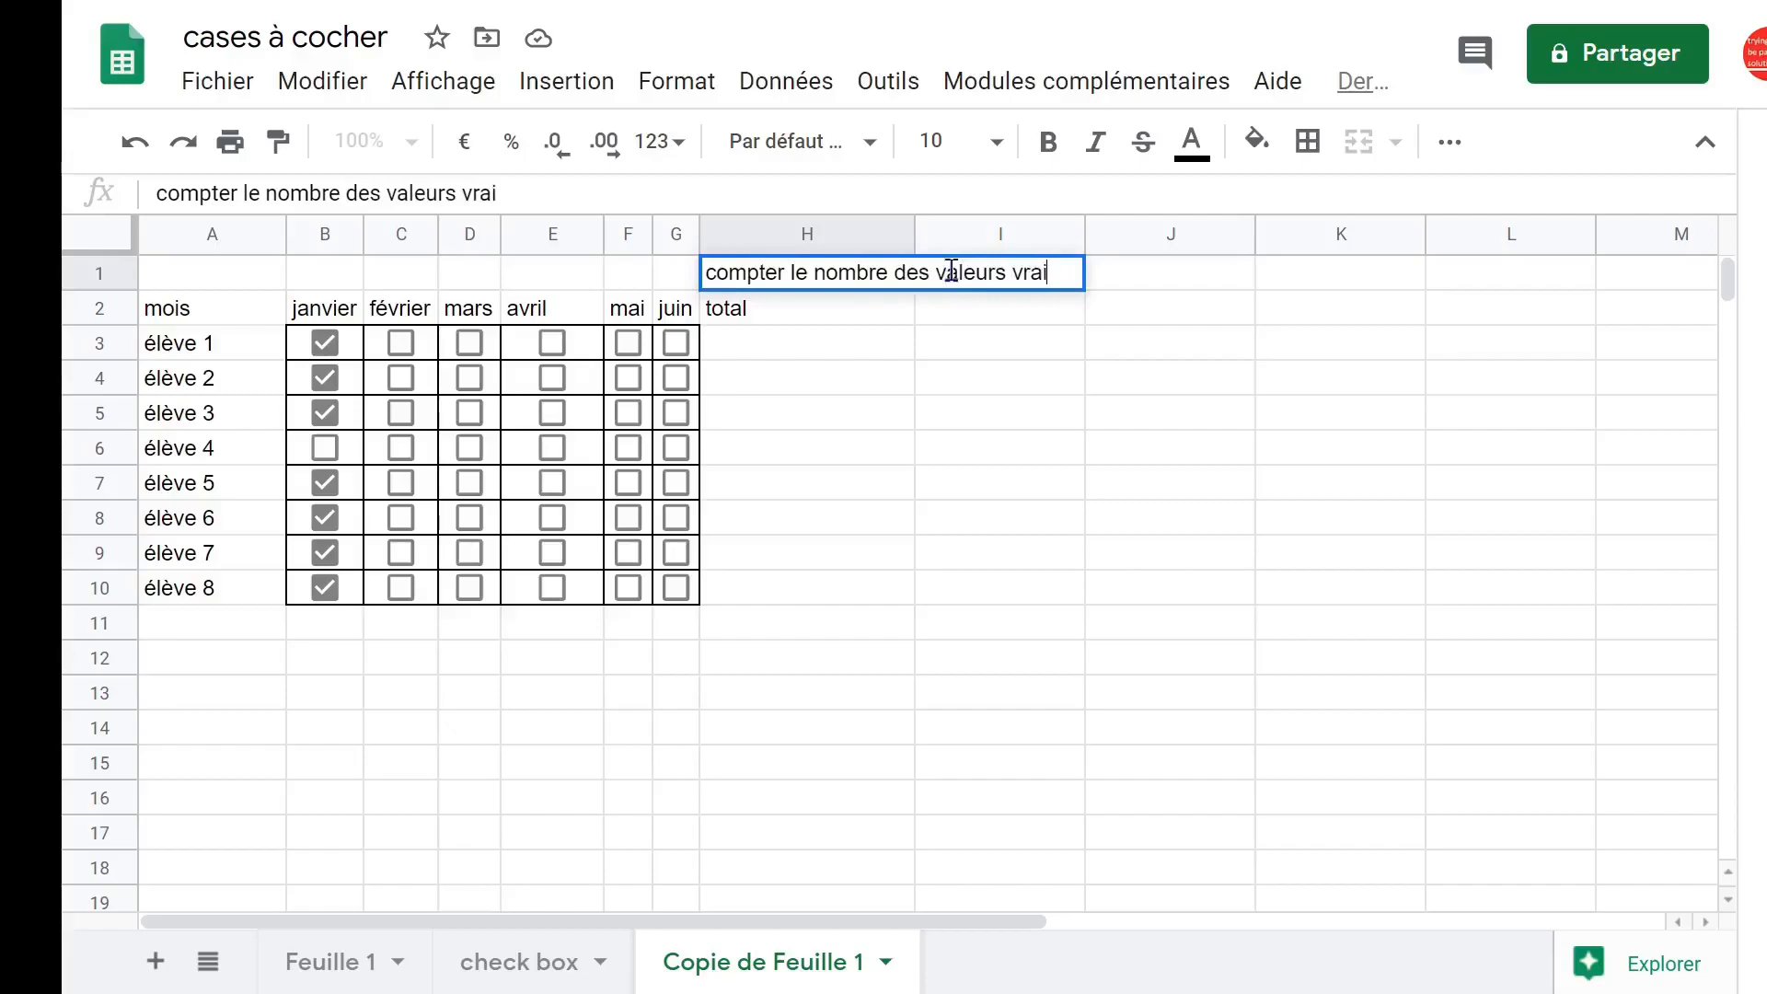
{"action": "type", "text": " avec"}
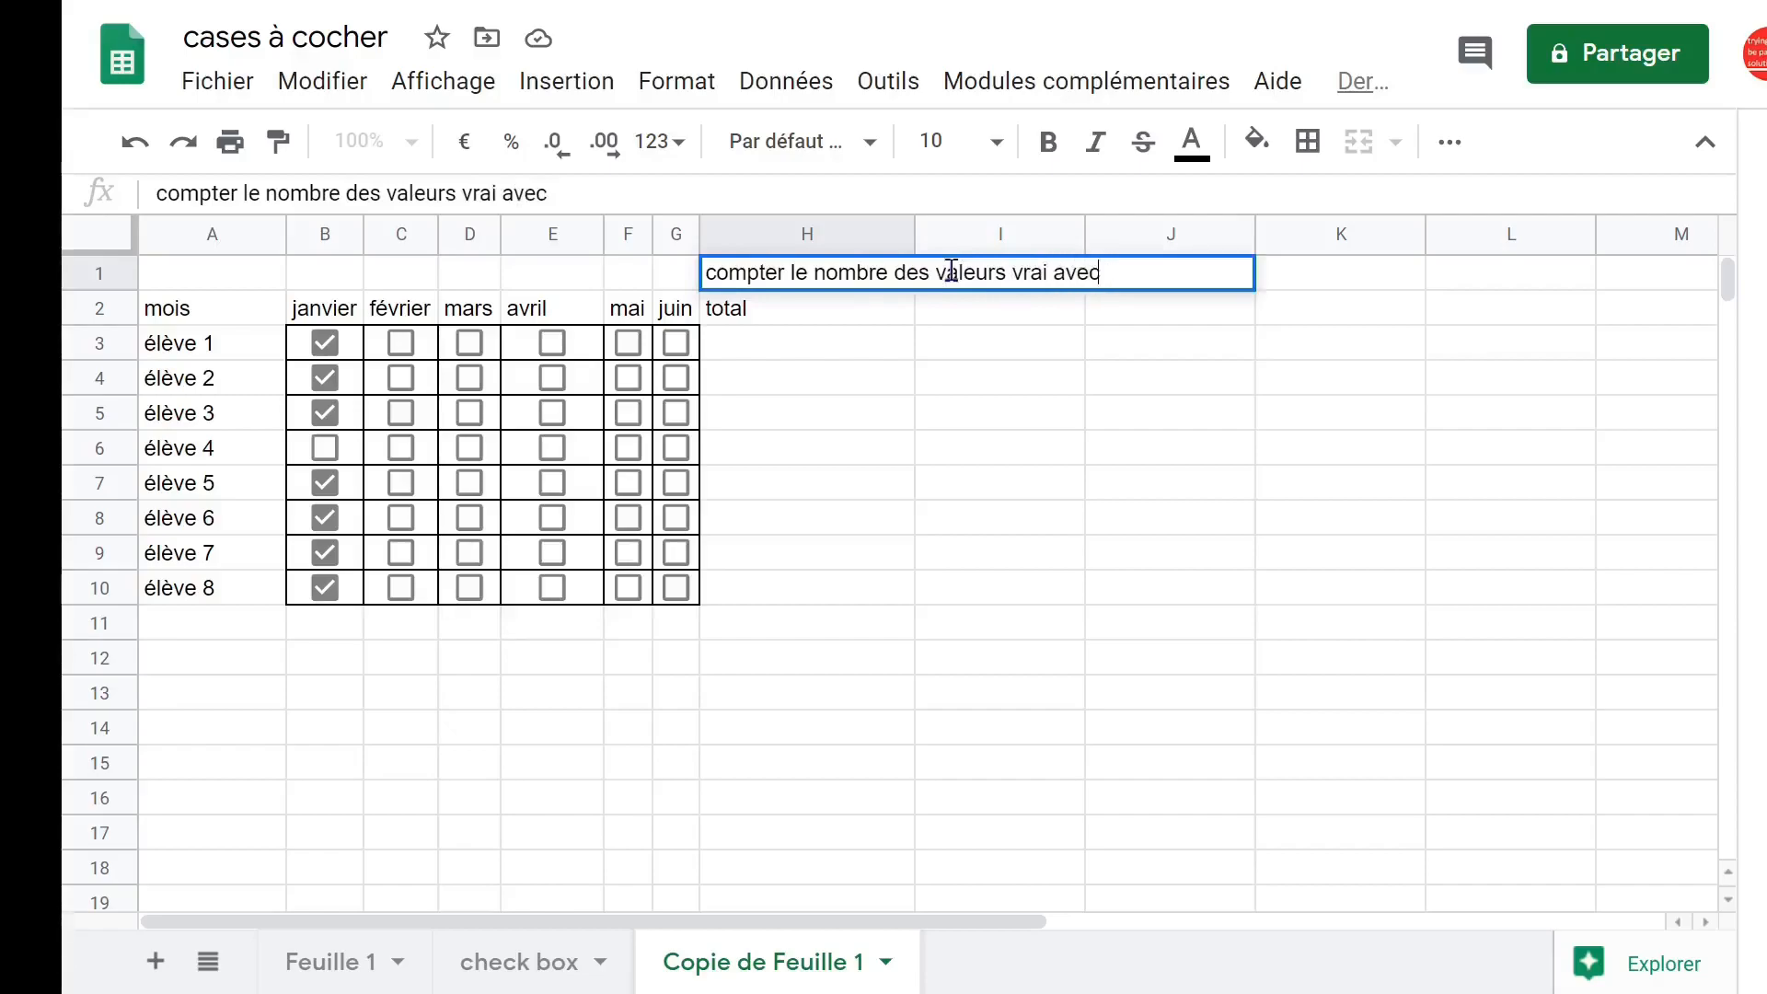
{"action": "type", "text": " nb.si"}
{"action": "key", "text": "Return"}
{"action": "key", "text": "Down"}
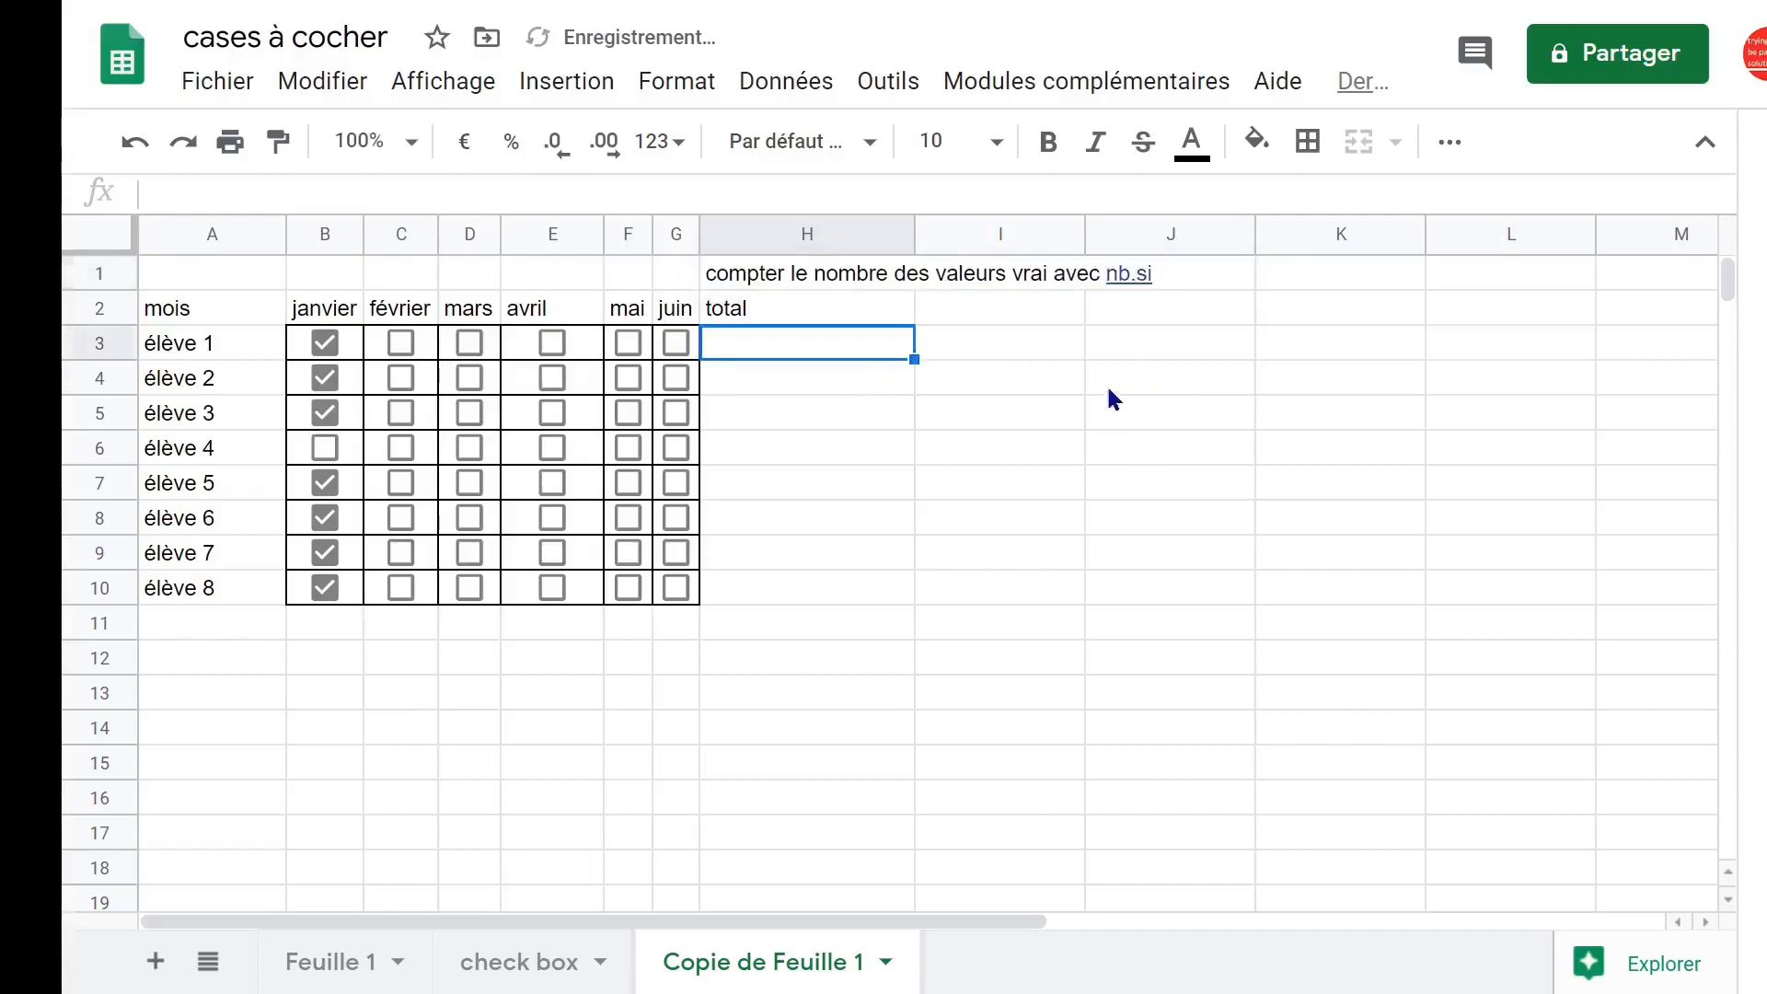
Enter an NB.SI formula in H3 that counts B3:G3 with the criterion "vrai".
{"action": "type", "text": "=nb"}
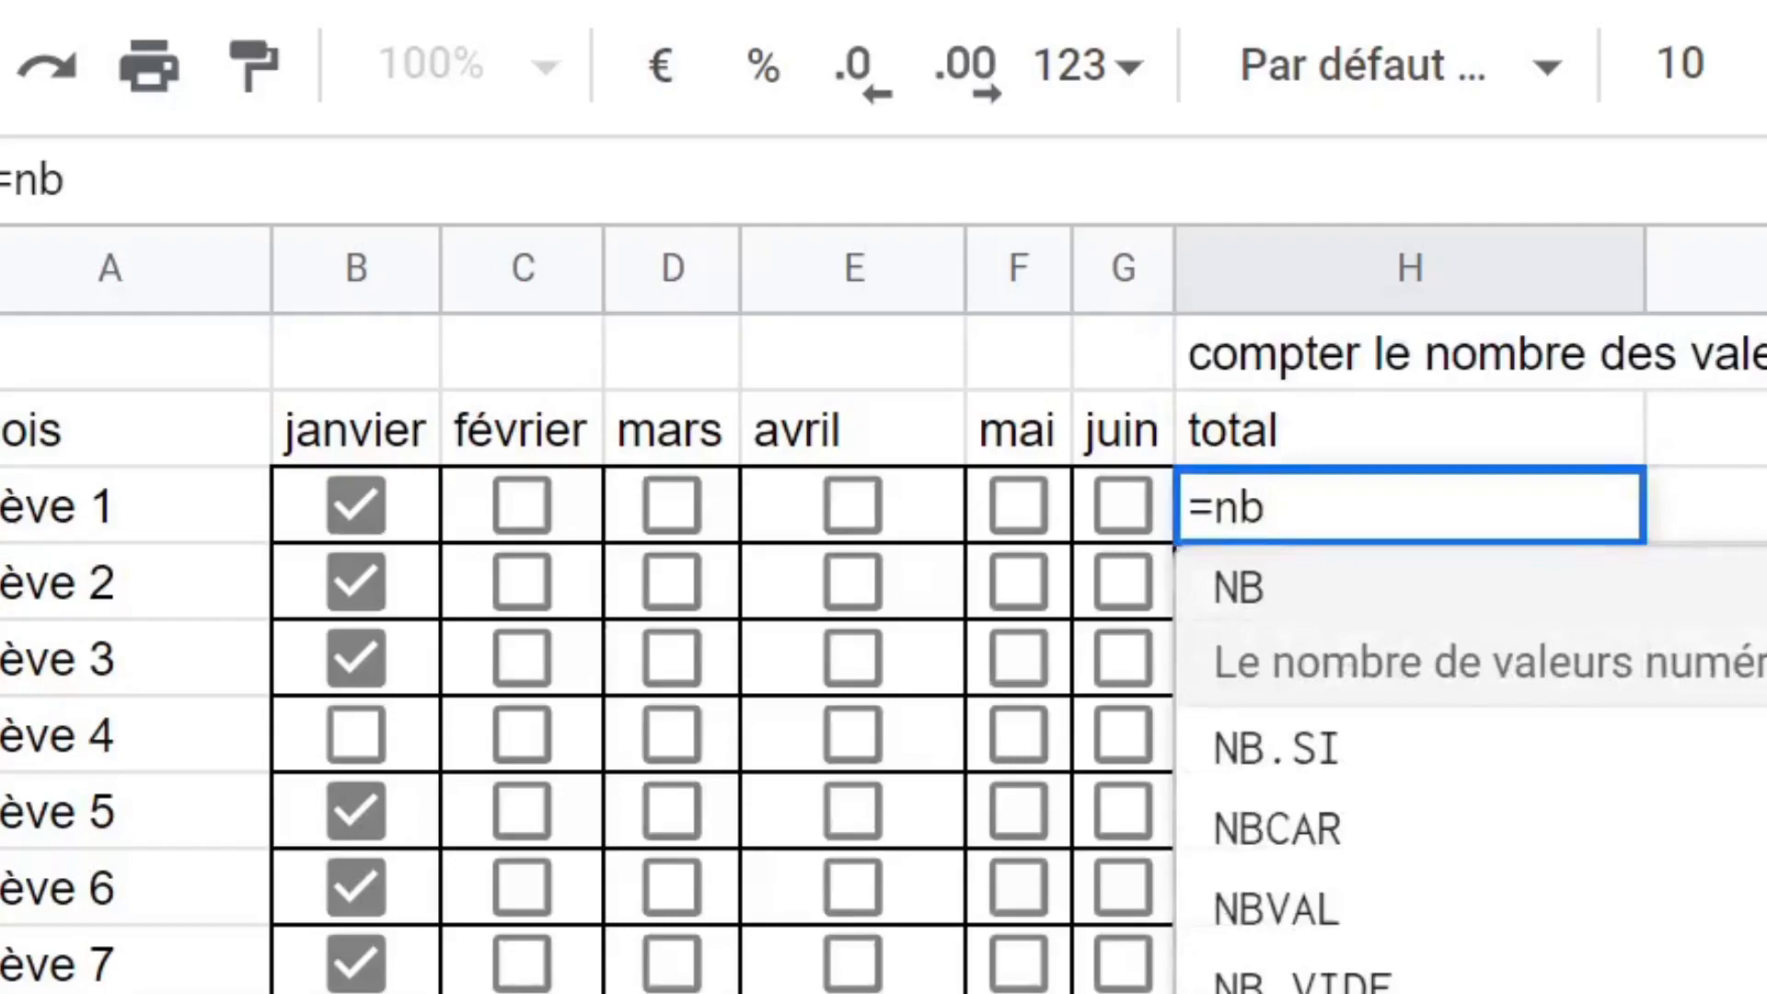
{"action": "type", "text": ".si"}
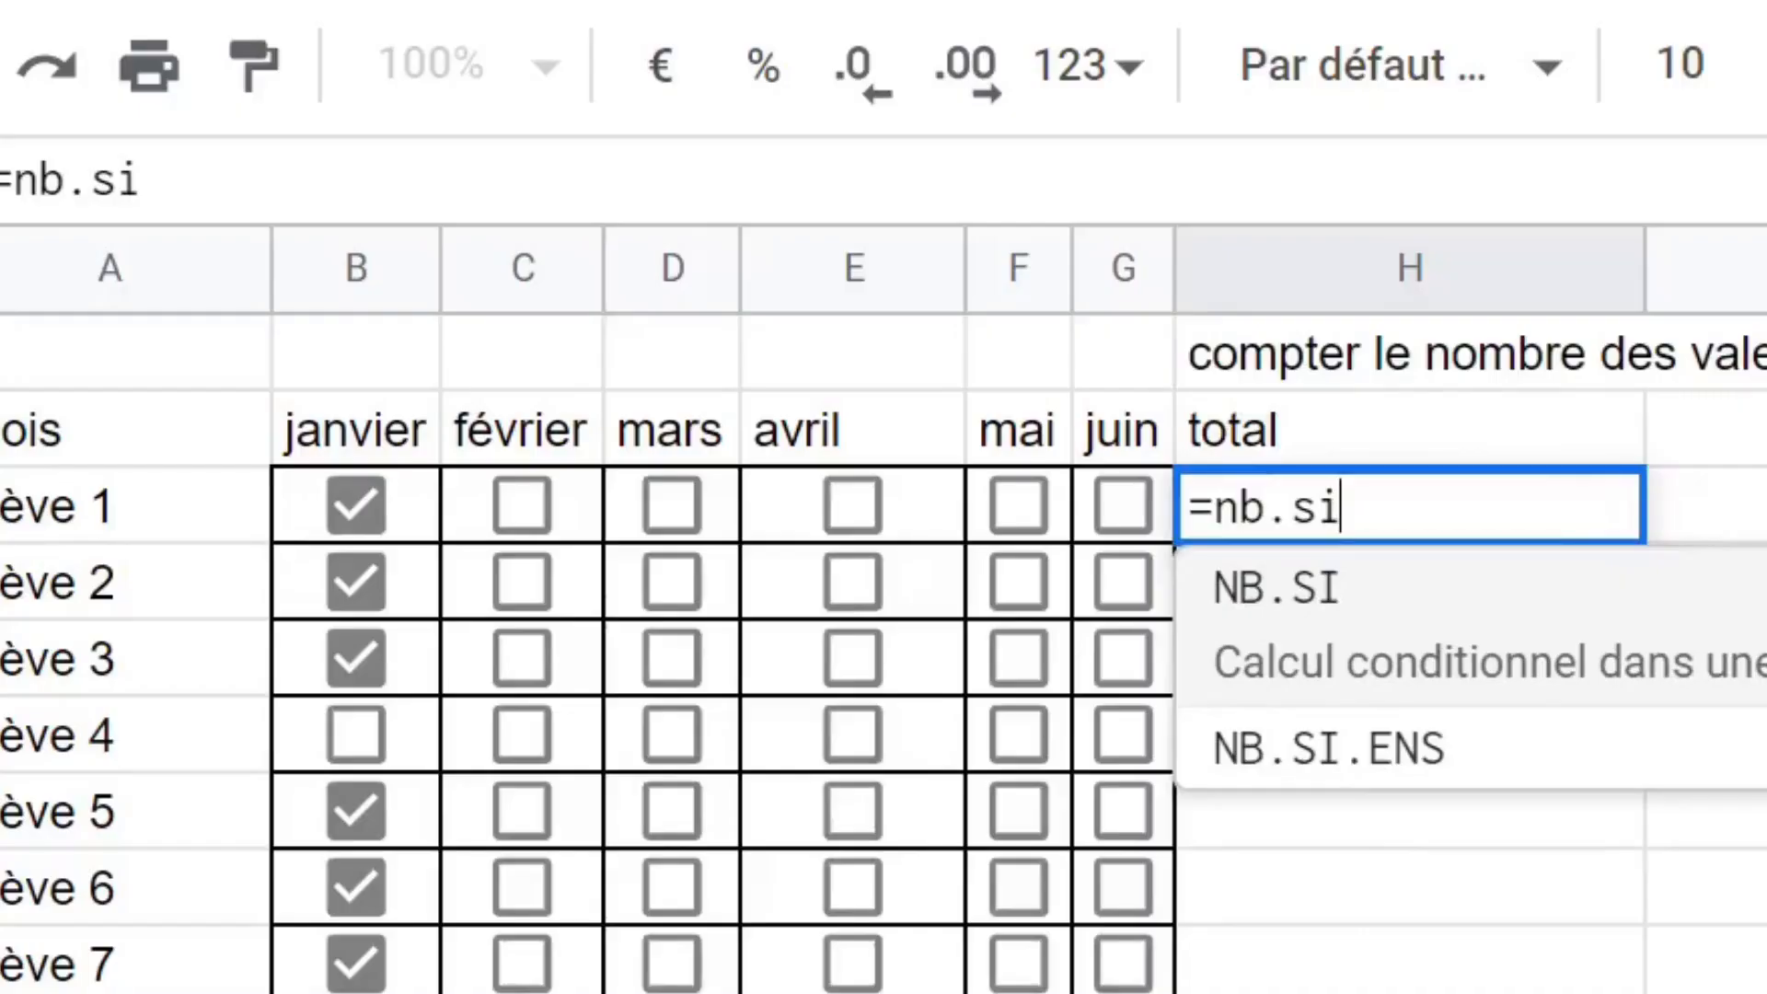
{"action": "left_click", "coordinate": [1385, 615]}
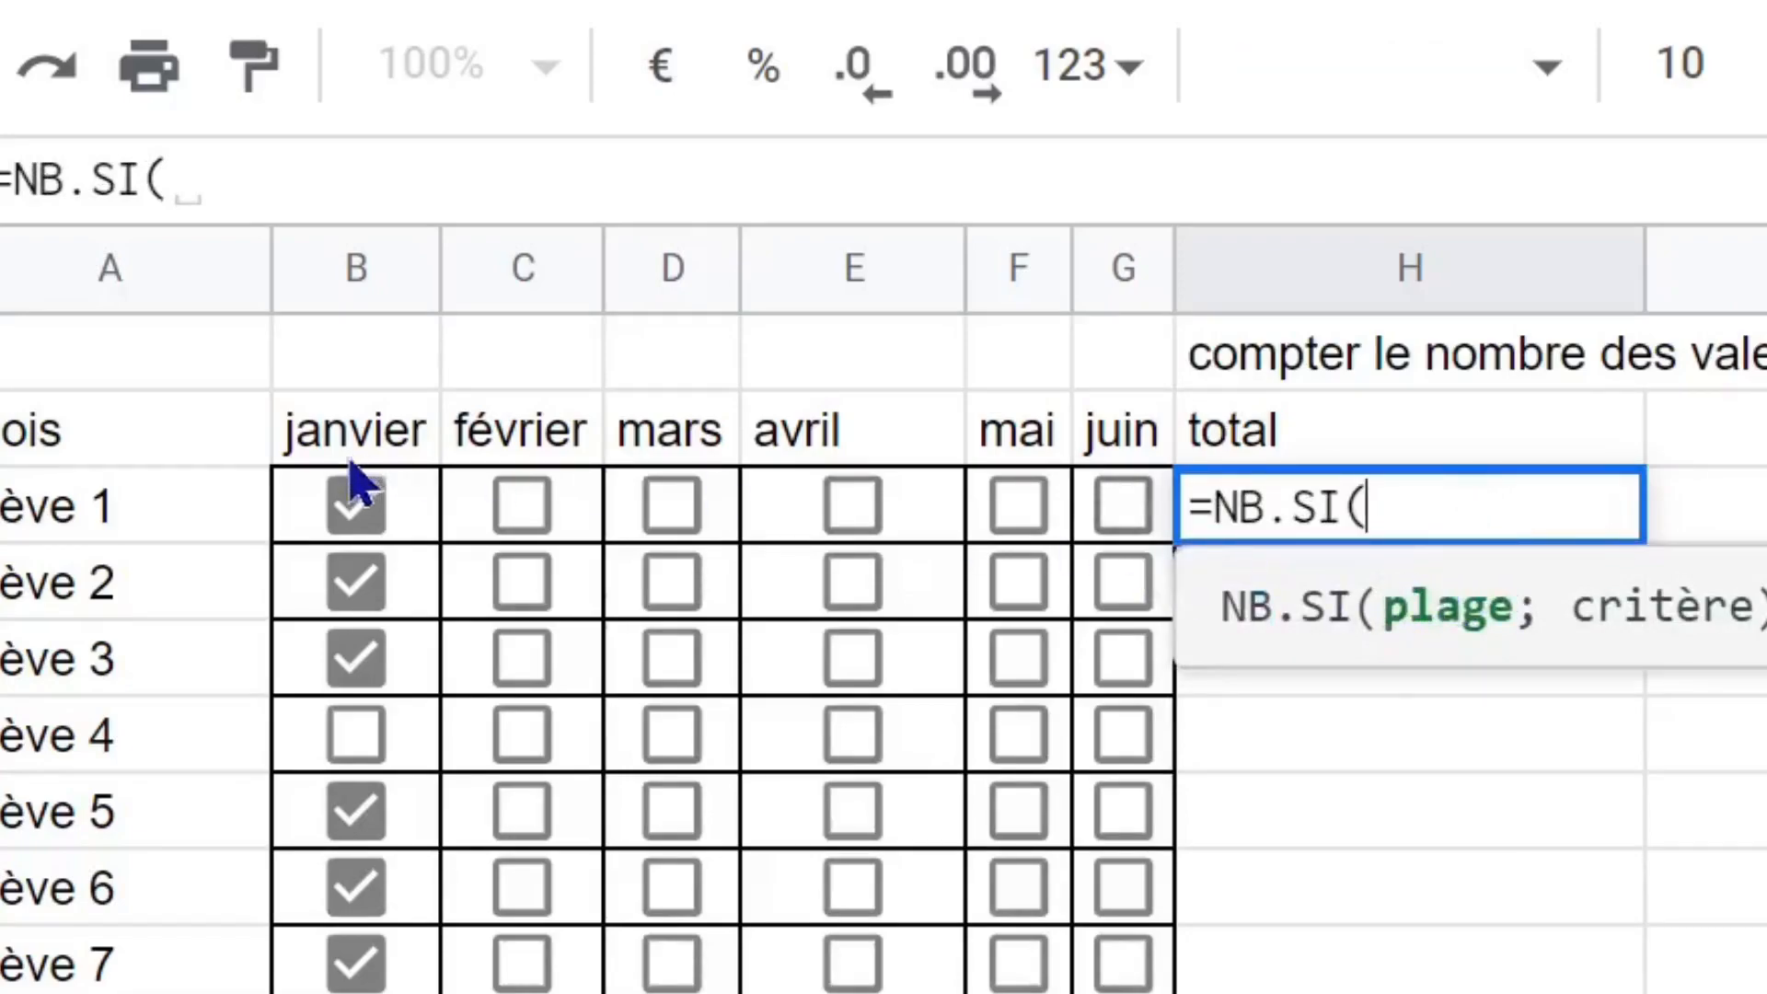
{"action": "left_click", "coordinate": [279, 506]}
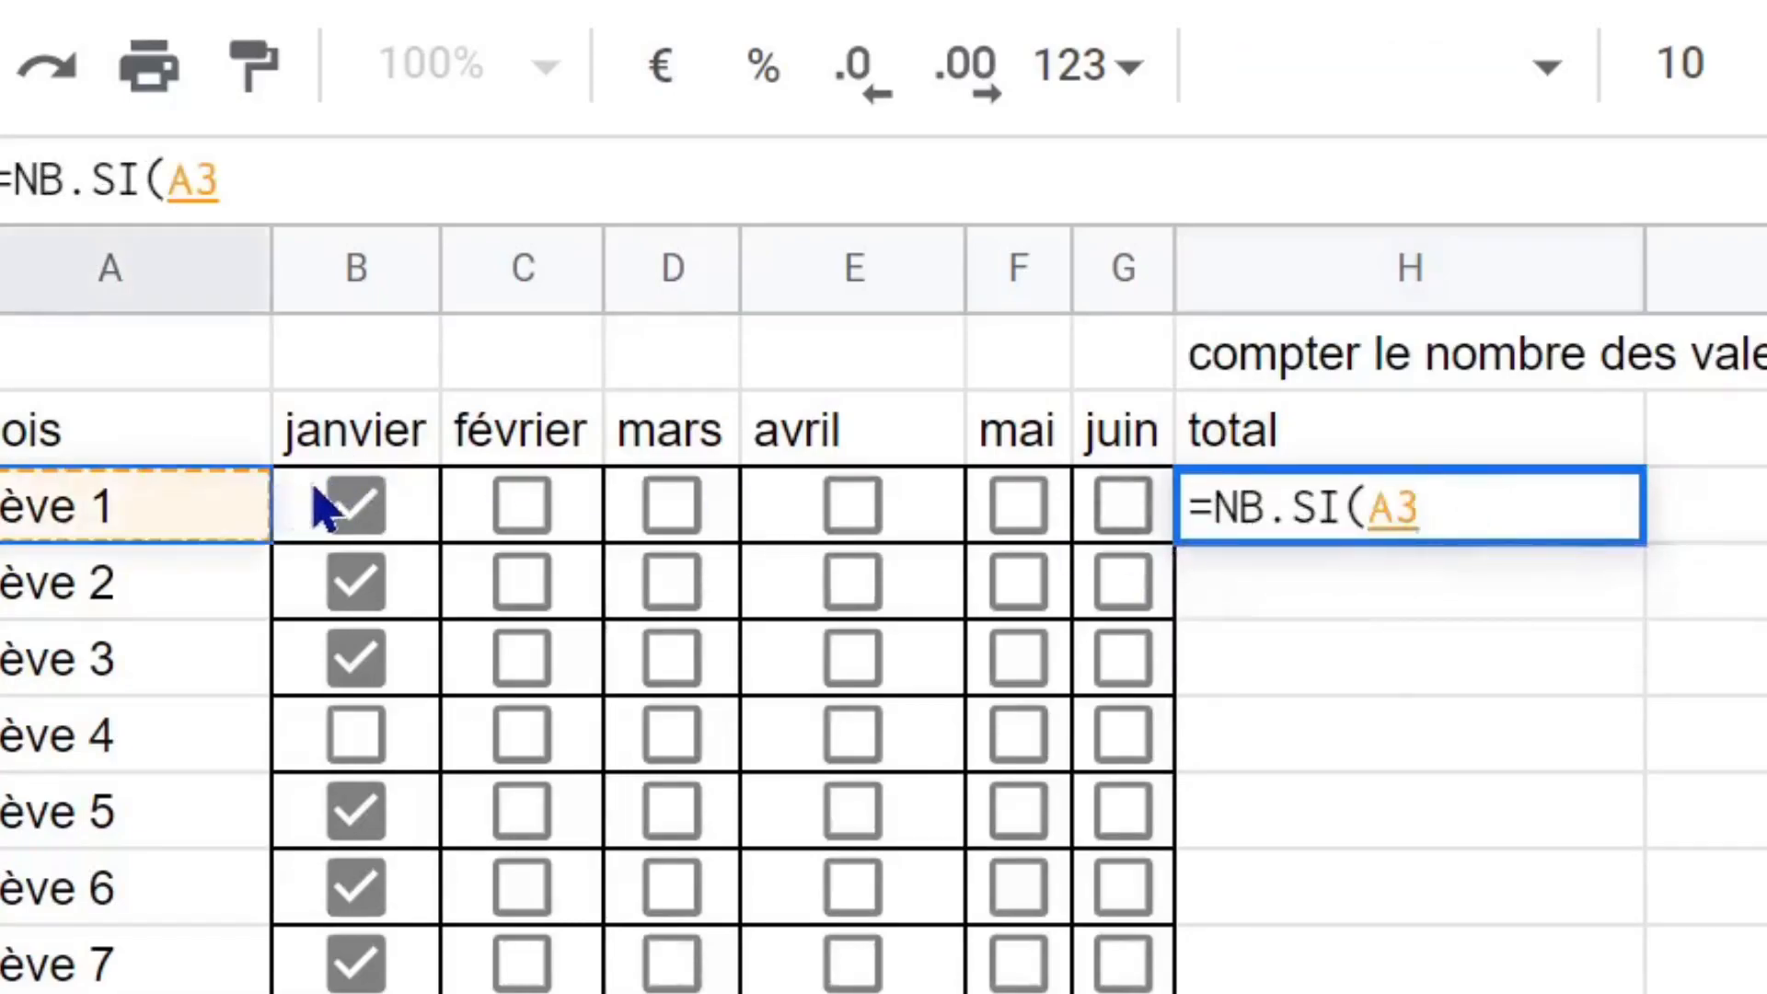
{"action": "left_click", "coordinate": [320, 509]}
{"action": "left_click_drag", "start_coordinate": [322, 511], "coordinate": [1114, 525]}
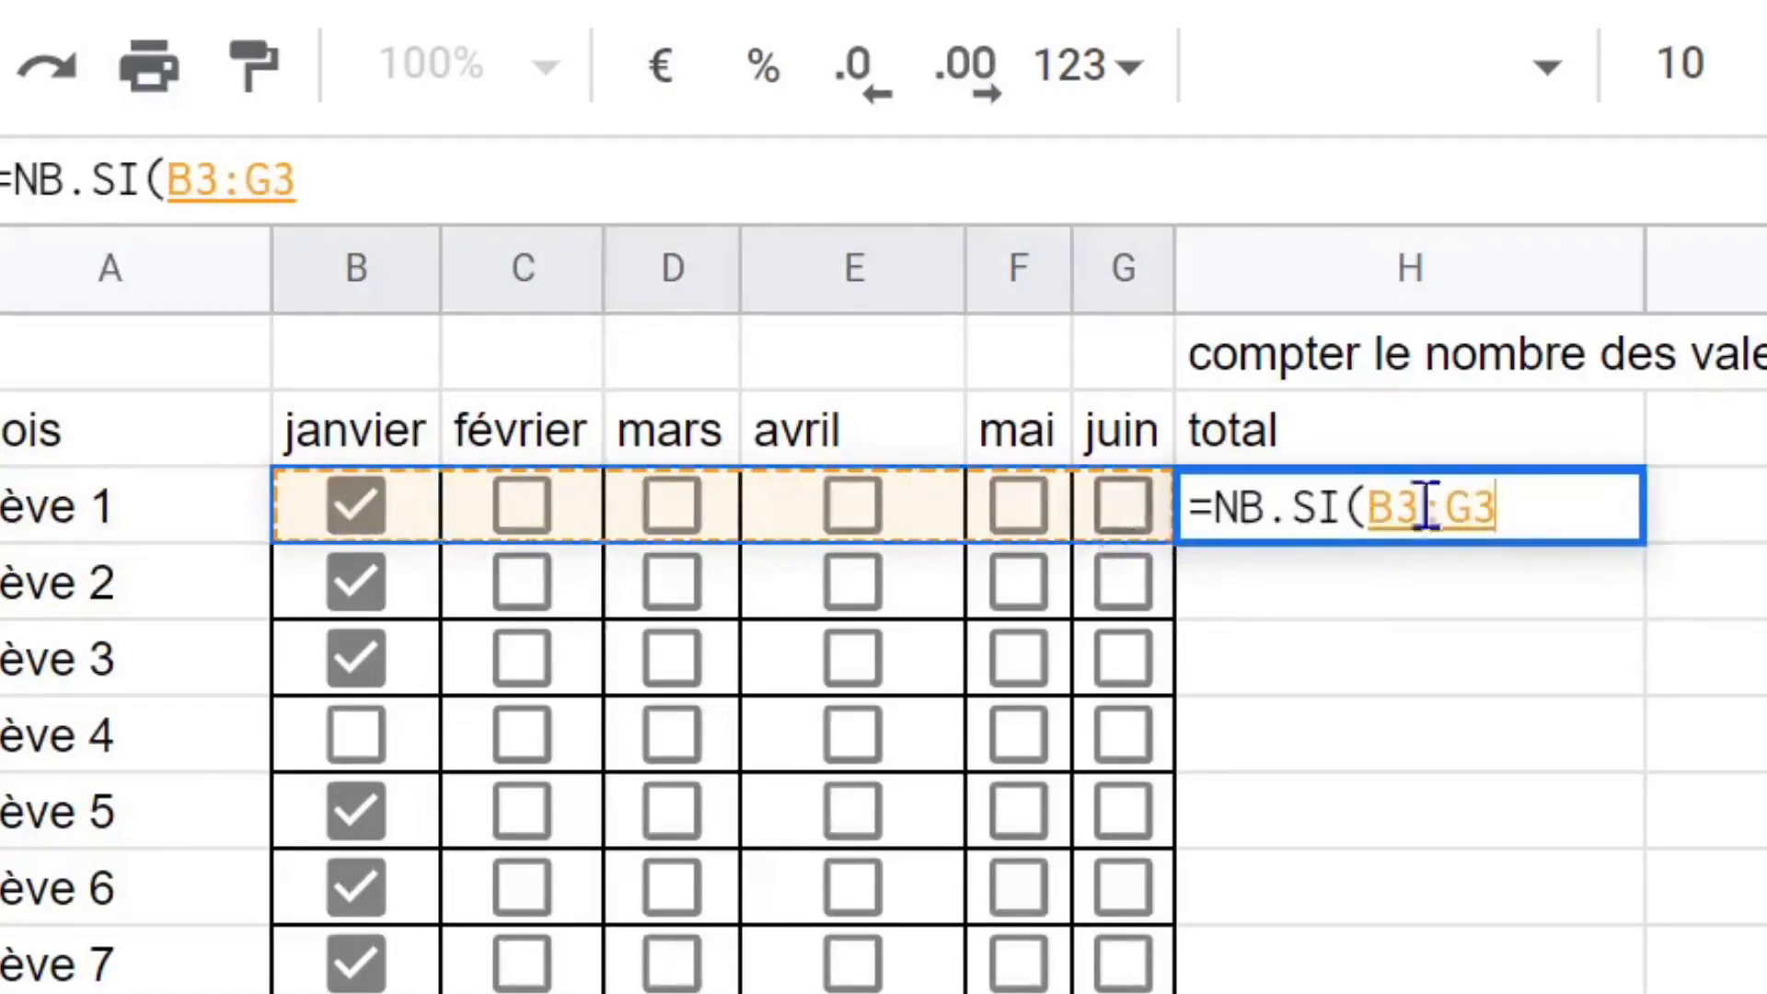
{"action": "left_click", "coordinate": [313, 177]}
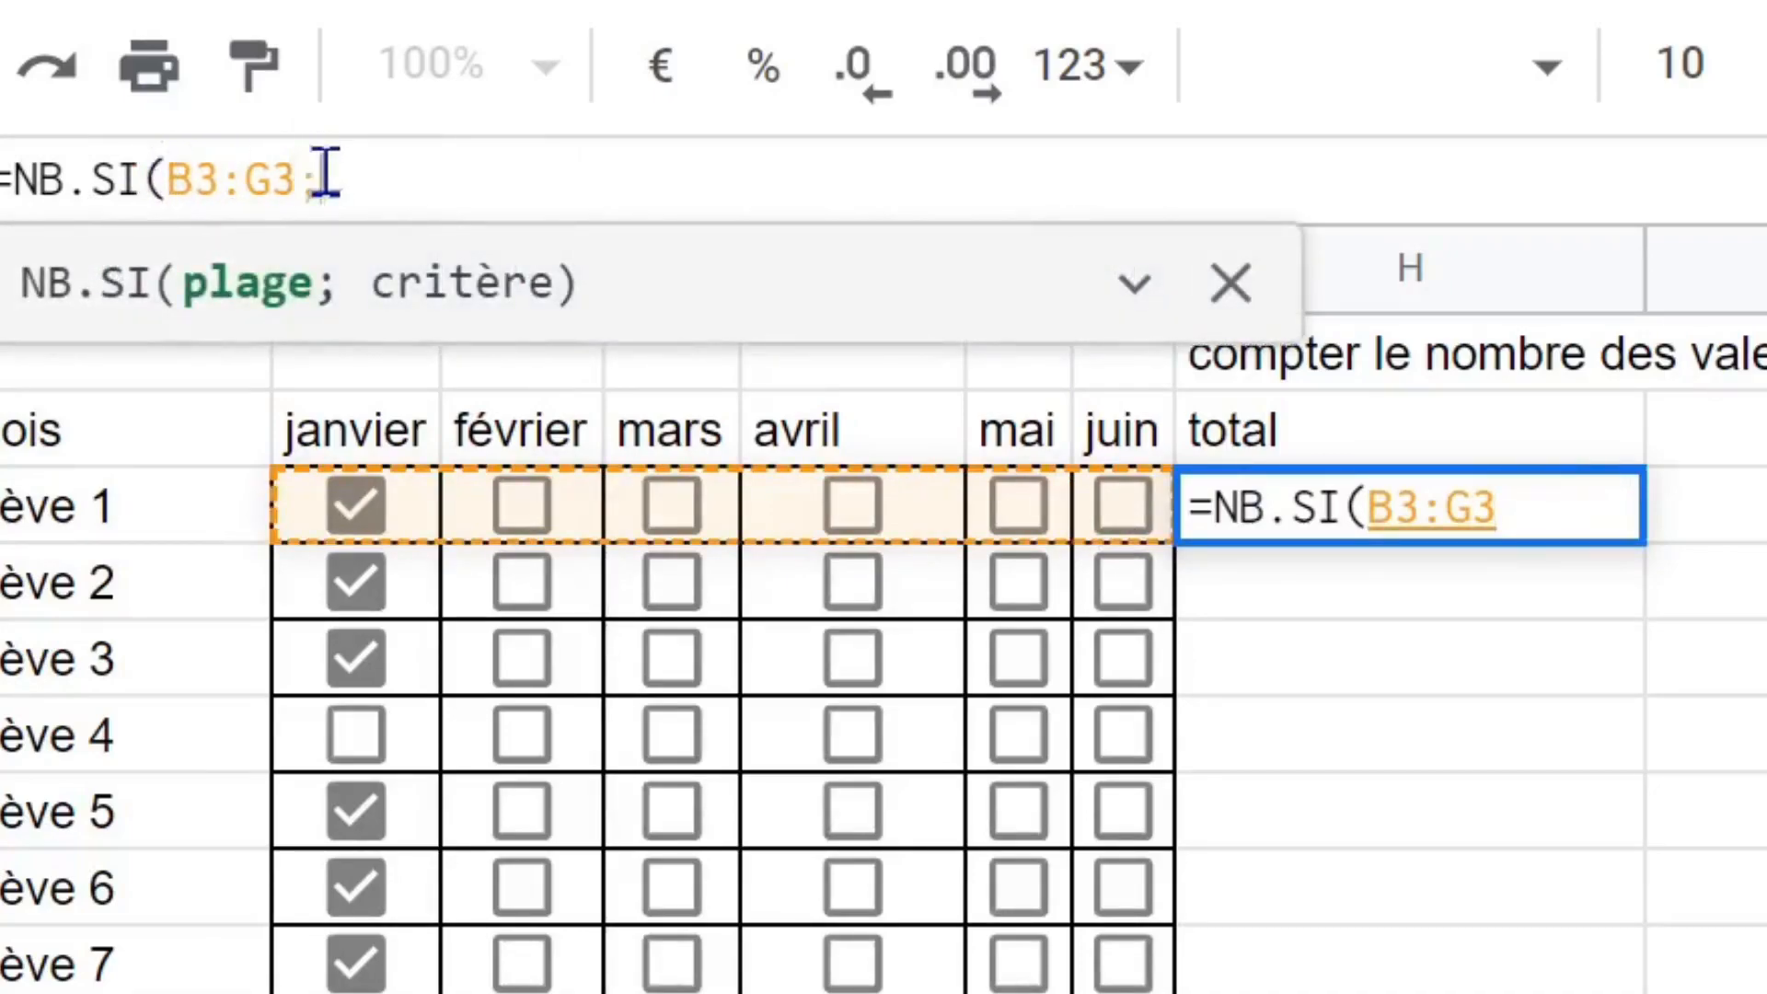
{"action": "type", "text": ";"}
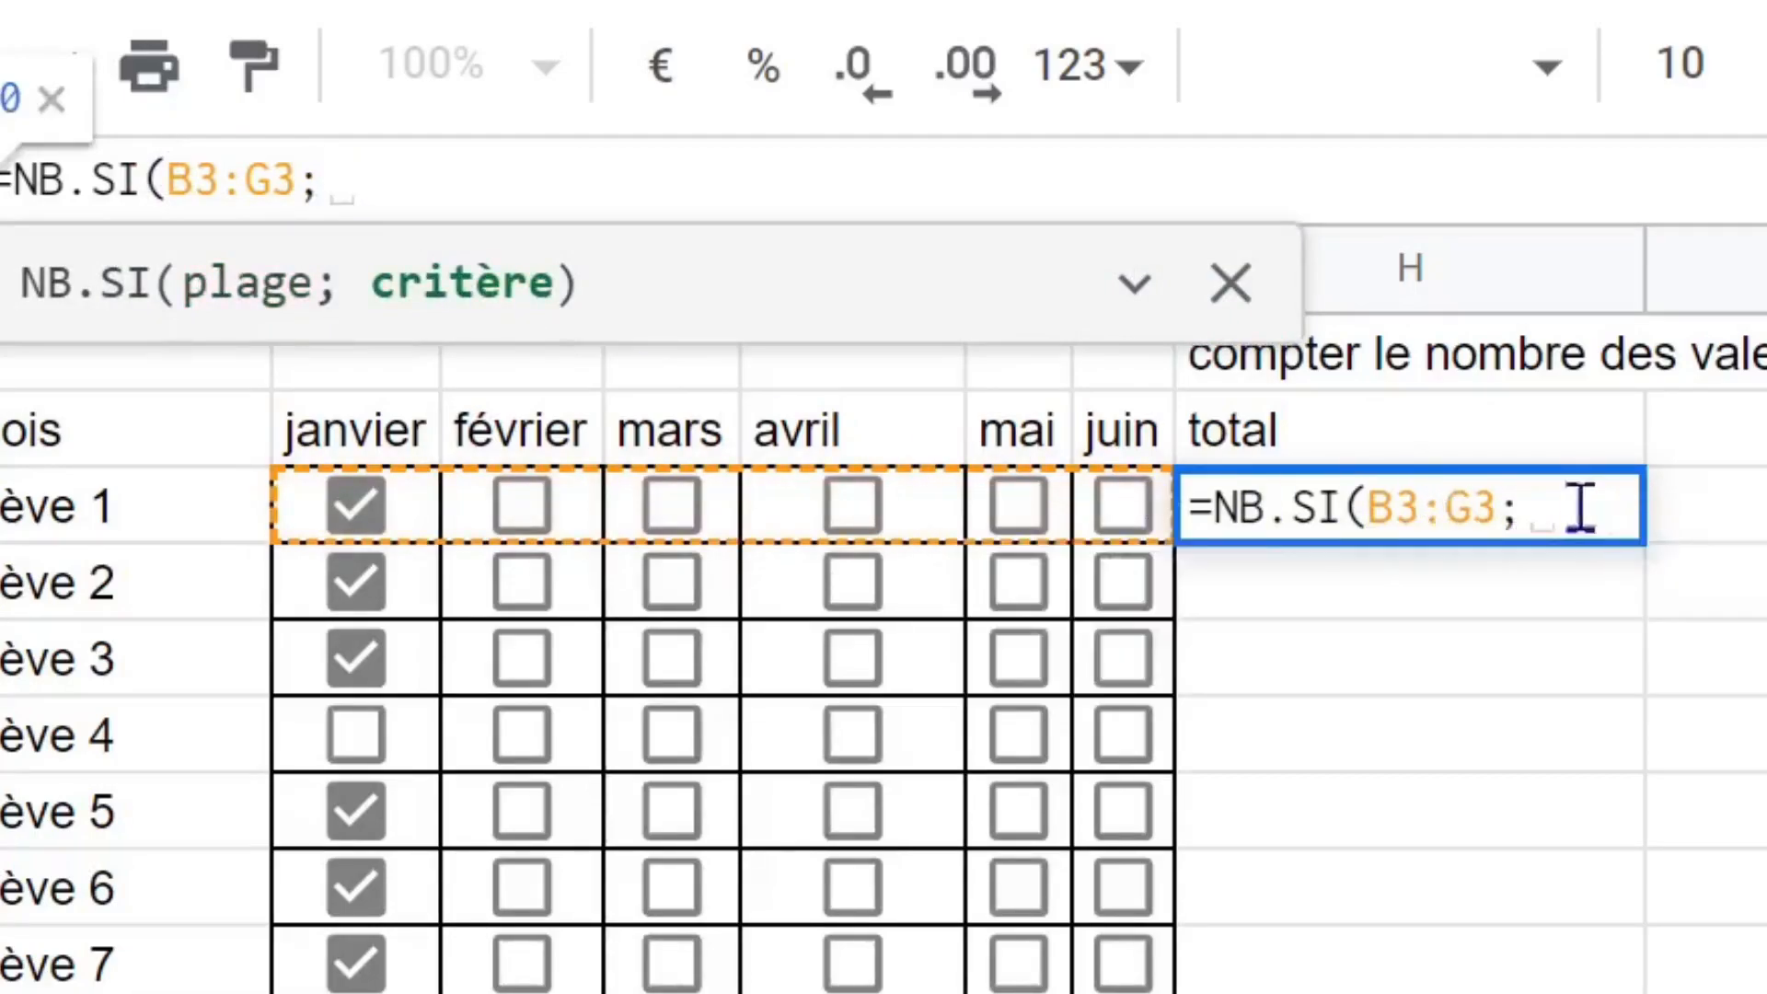
{"action": "type", "text": "\""}
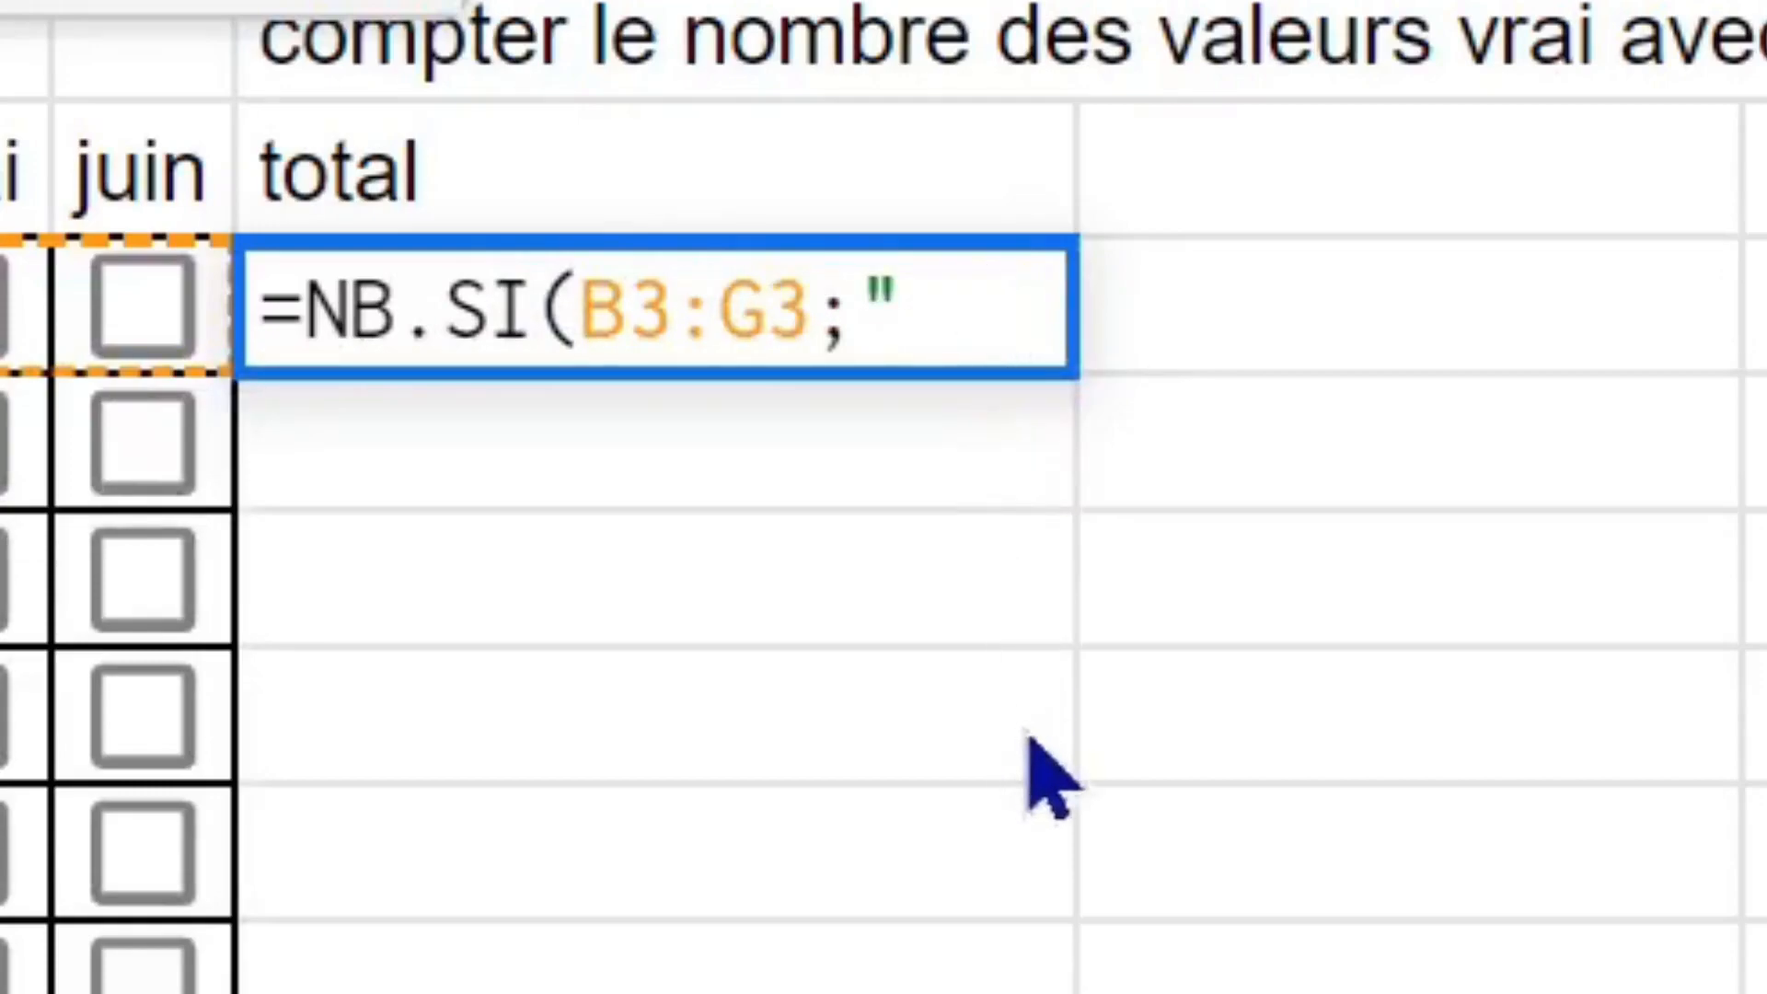
{"action": "type", "text": "vrai"}
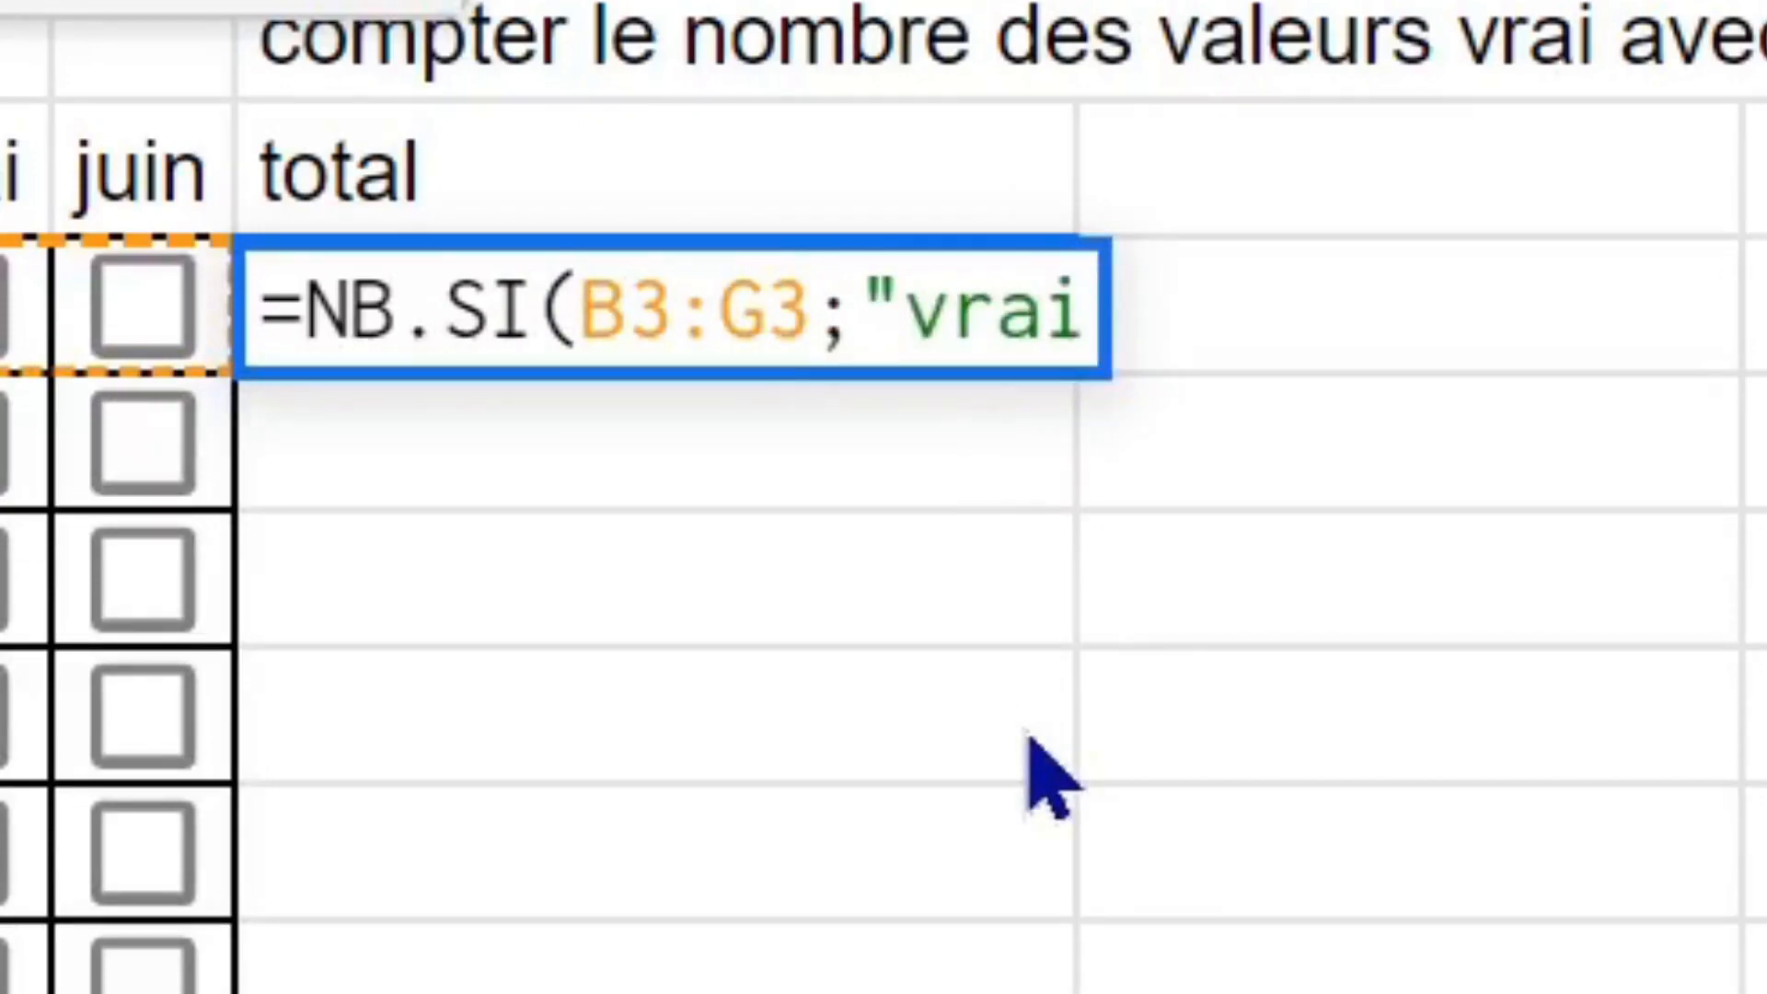
{"action": "type", "text": "\""}
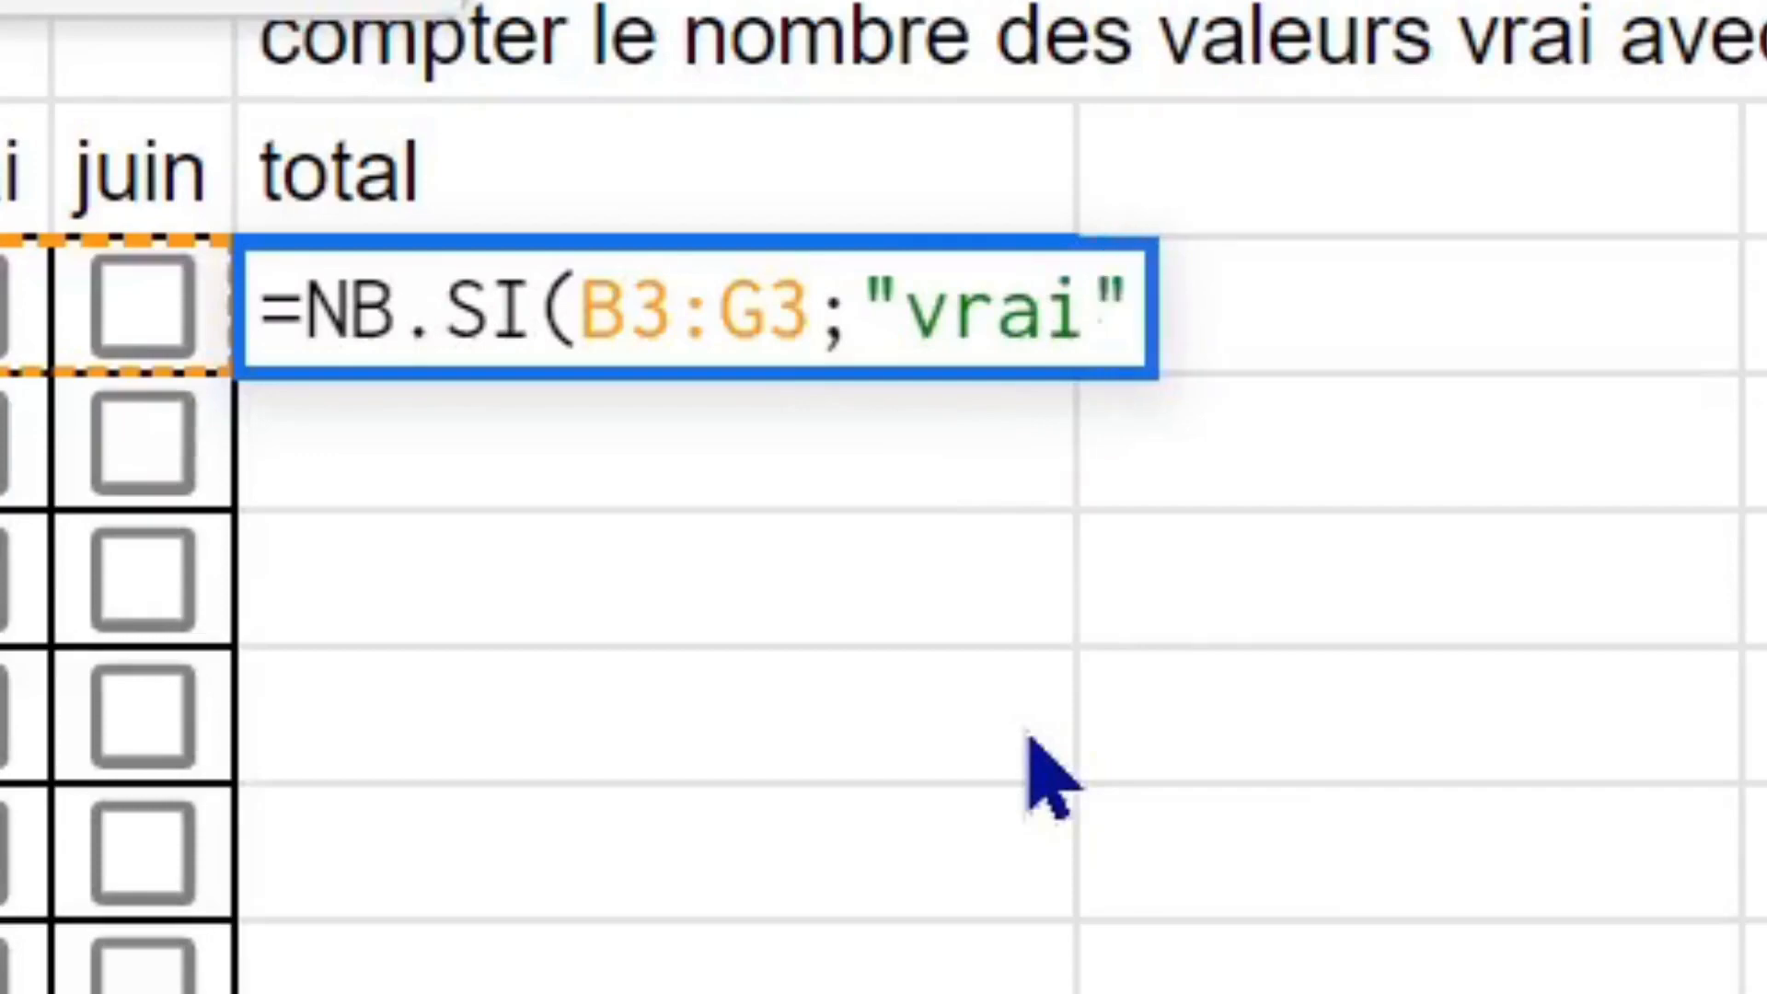
{"action": "type", "text": ")"}
{"action": "key", "text": "Return"}
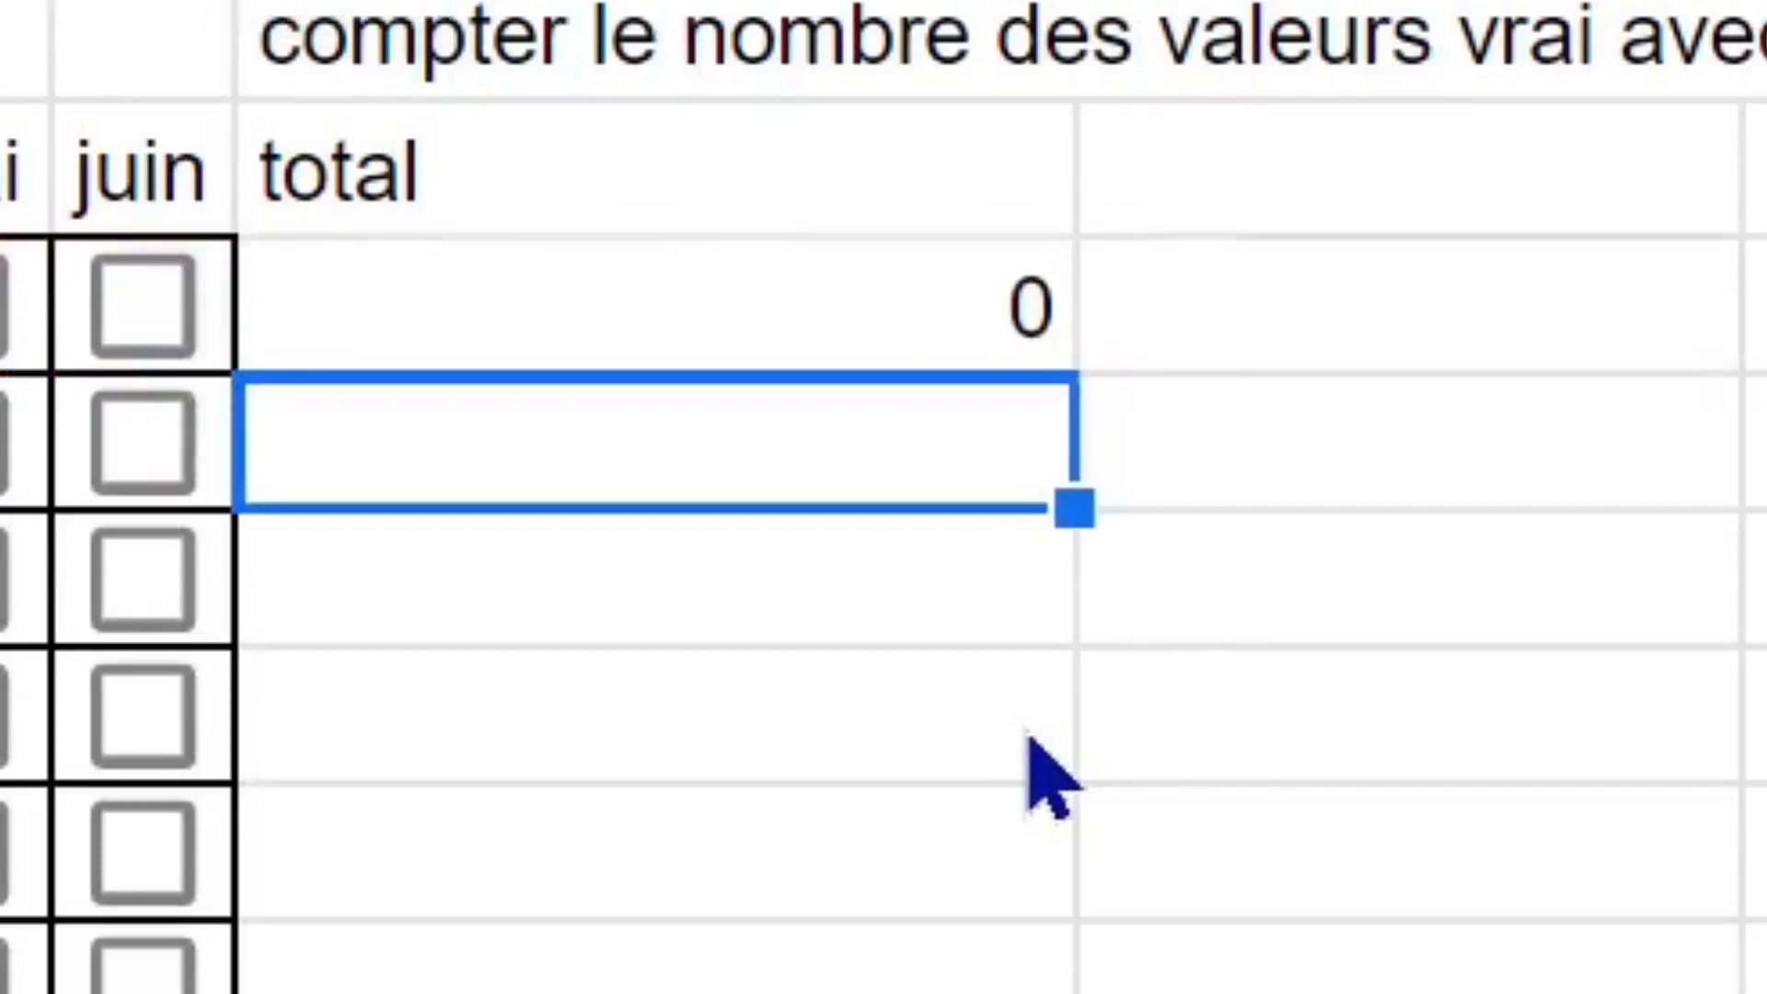
Enter the test formula =C3 in I3 to check the value returned by élève 1's février checkbox.
{"action": "left_click", "coordinate": [865, 297]}
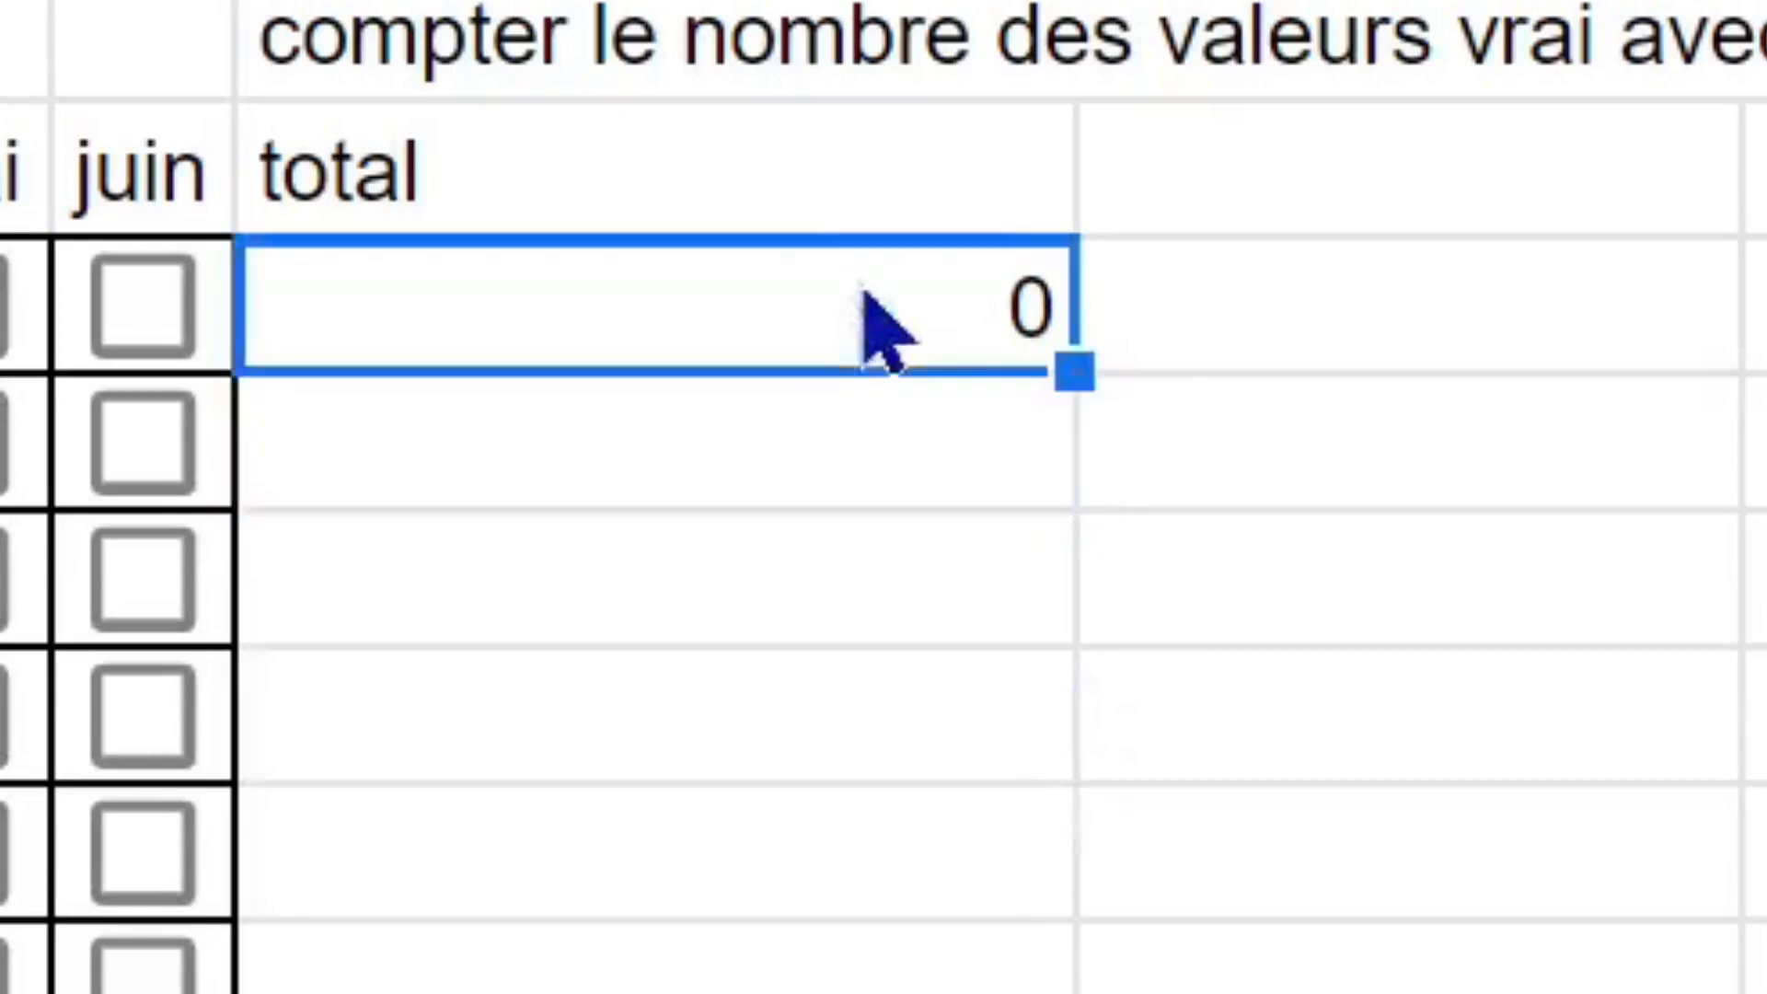
{"action": "left_click", "coordinate": [1382, 313]}
{"action": "type", "text": "="}
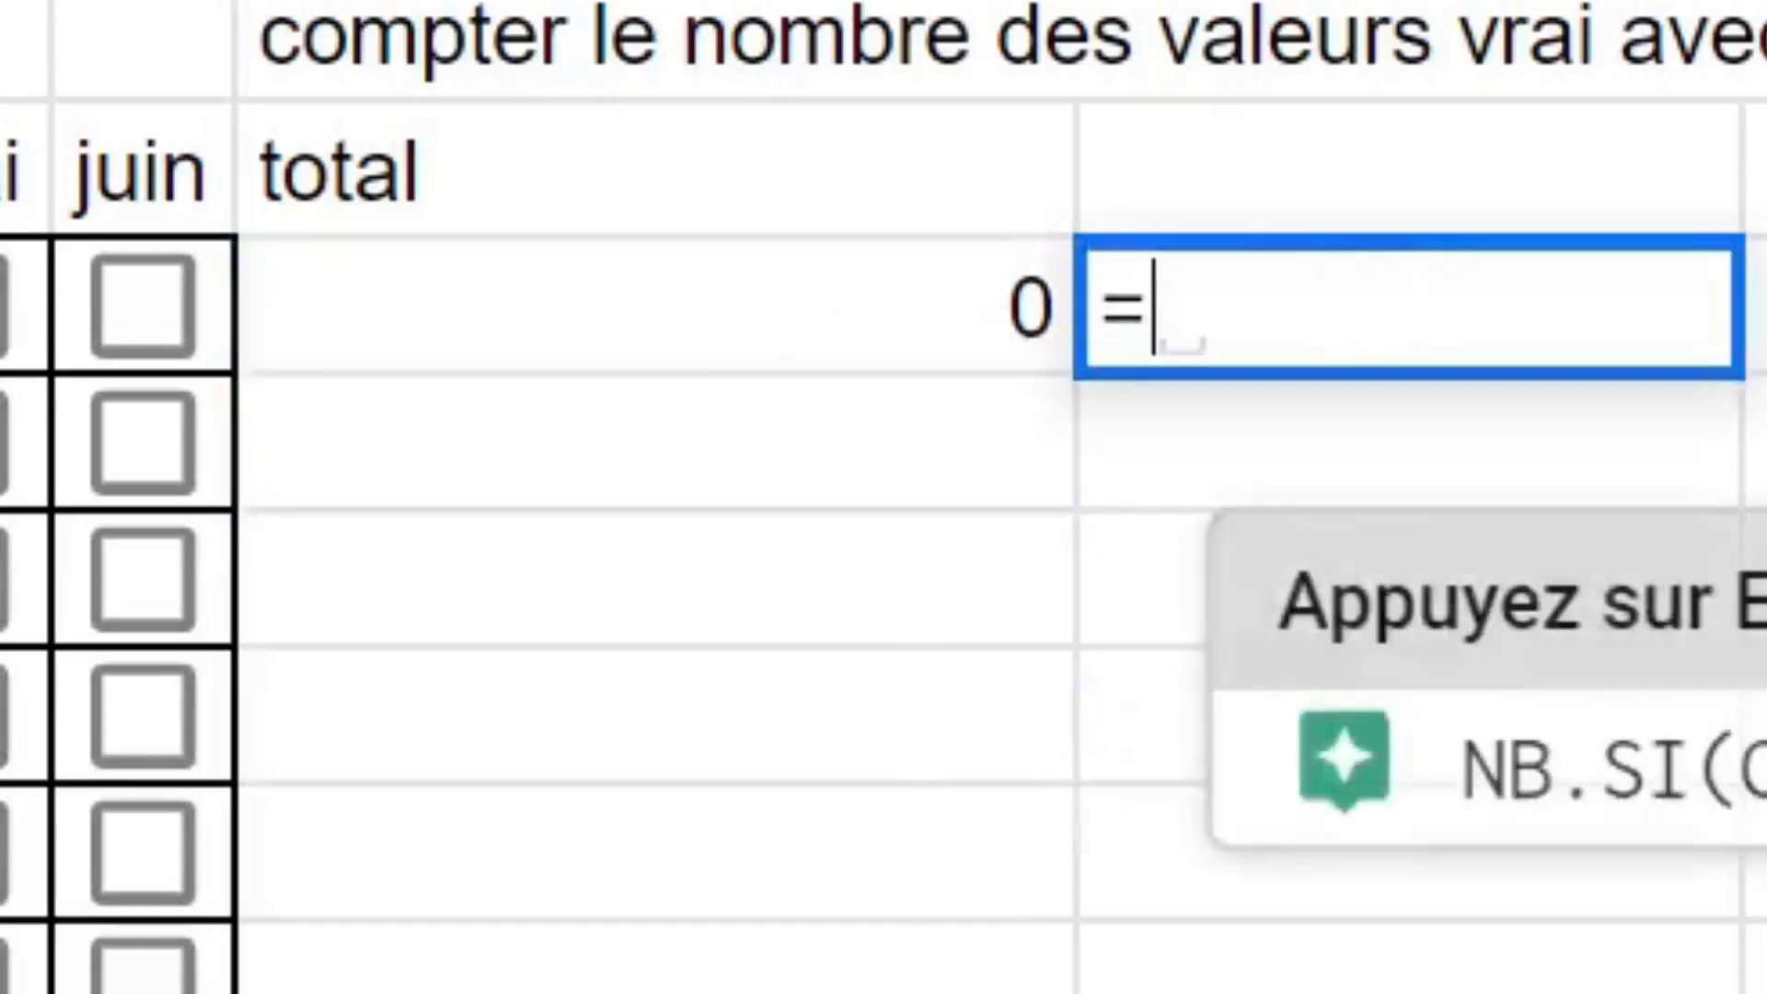
{"action": "type", "text": "C3"}
{"action": "key", "text": "Return"}
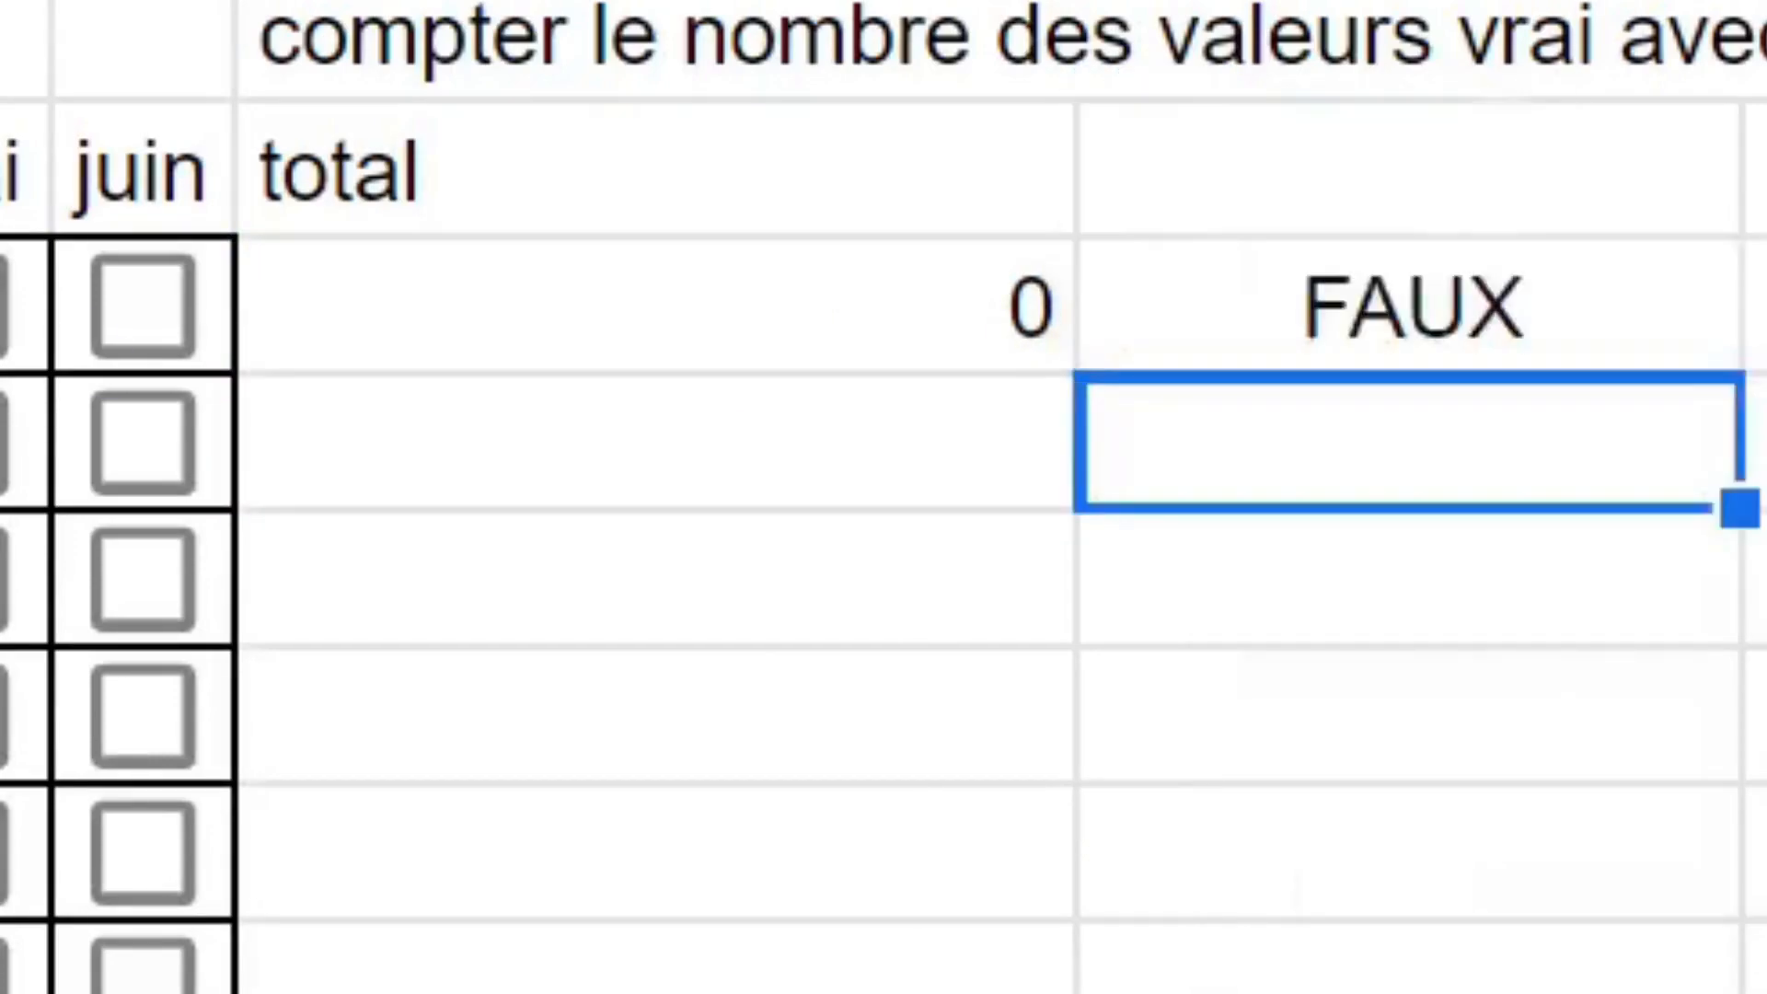
{"action": "left_click", "coordinate": [1499, 323]}
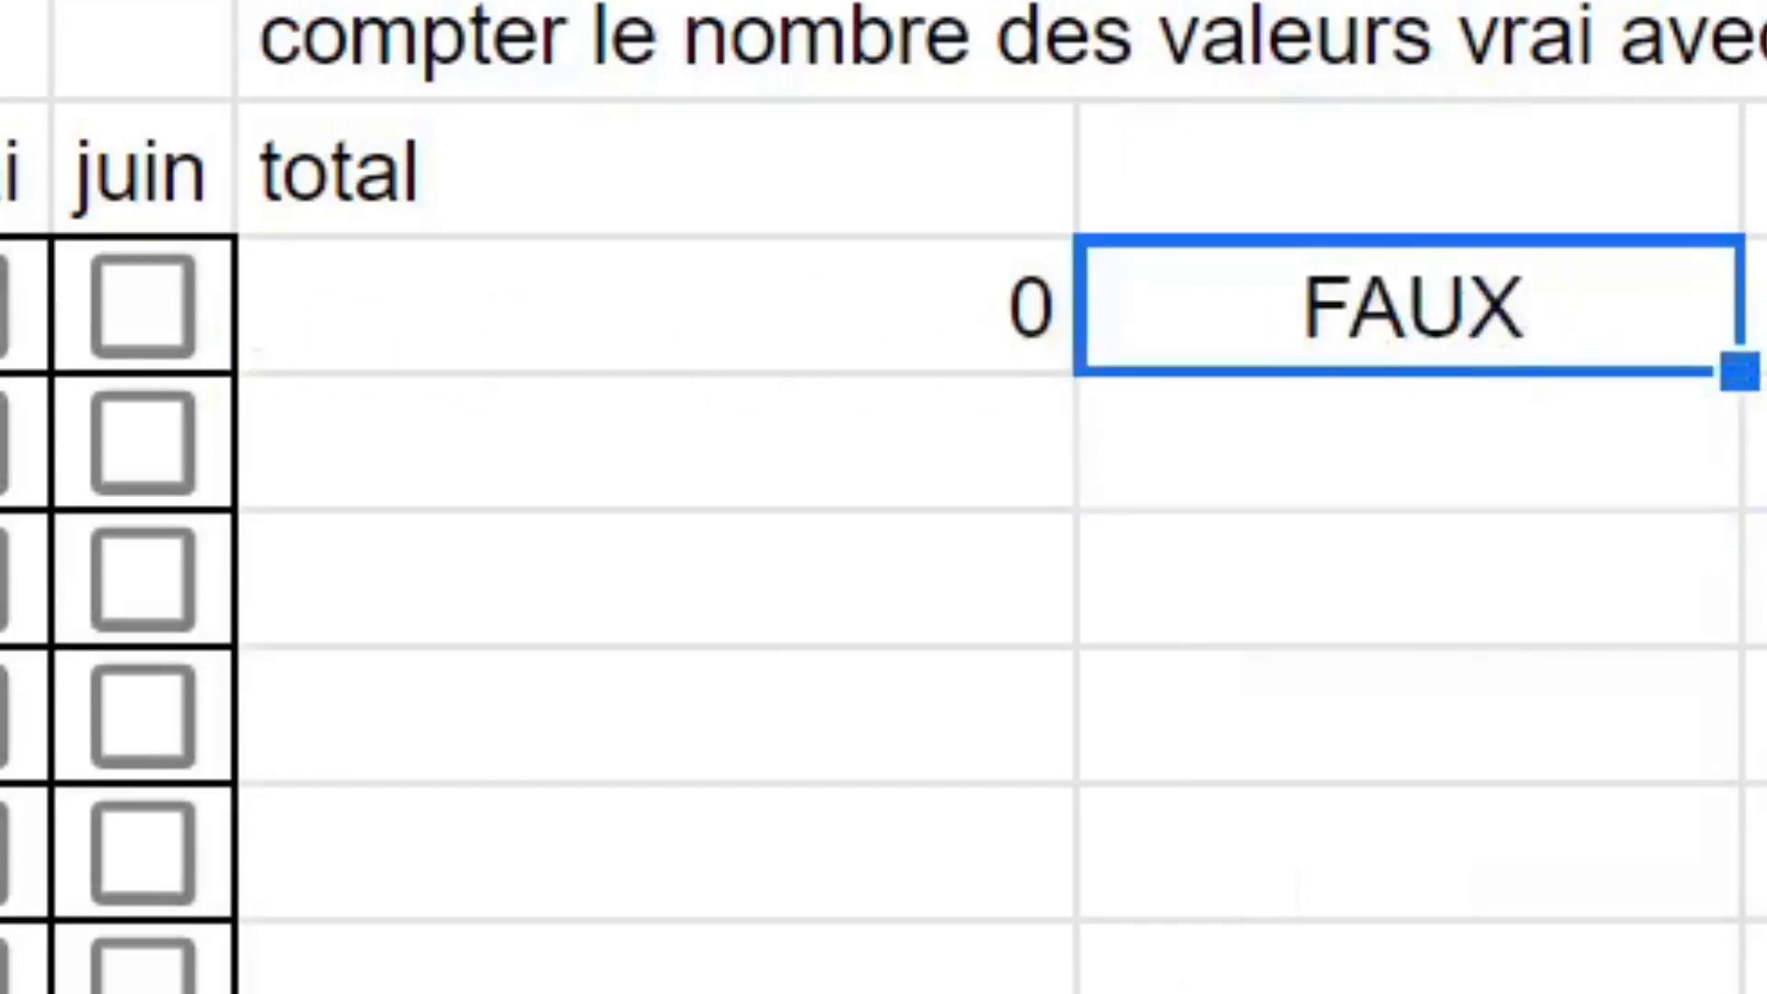
{"action": "left_click", "coordinate": [2, 305]}
{"action": "left_click", "coordinate": [2, 306]}
Change the criterion of the NB.SI formula in H3 to "true".
{"action": "left_click", "coordinate": [852, 307]}
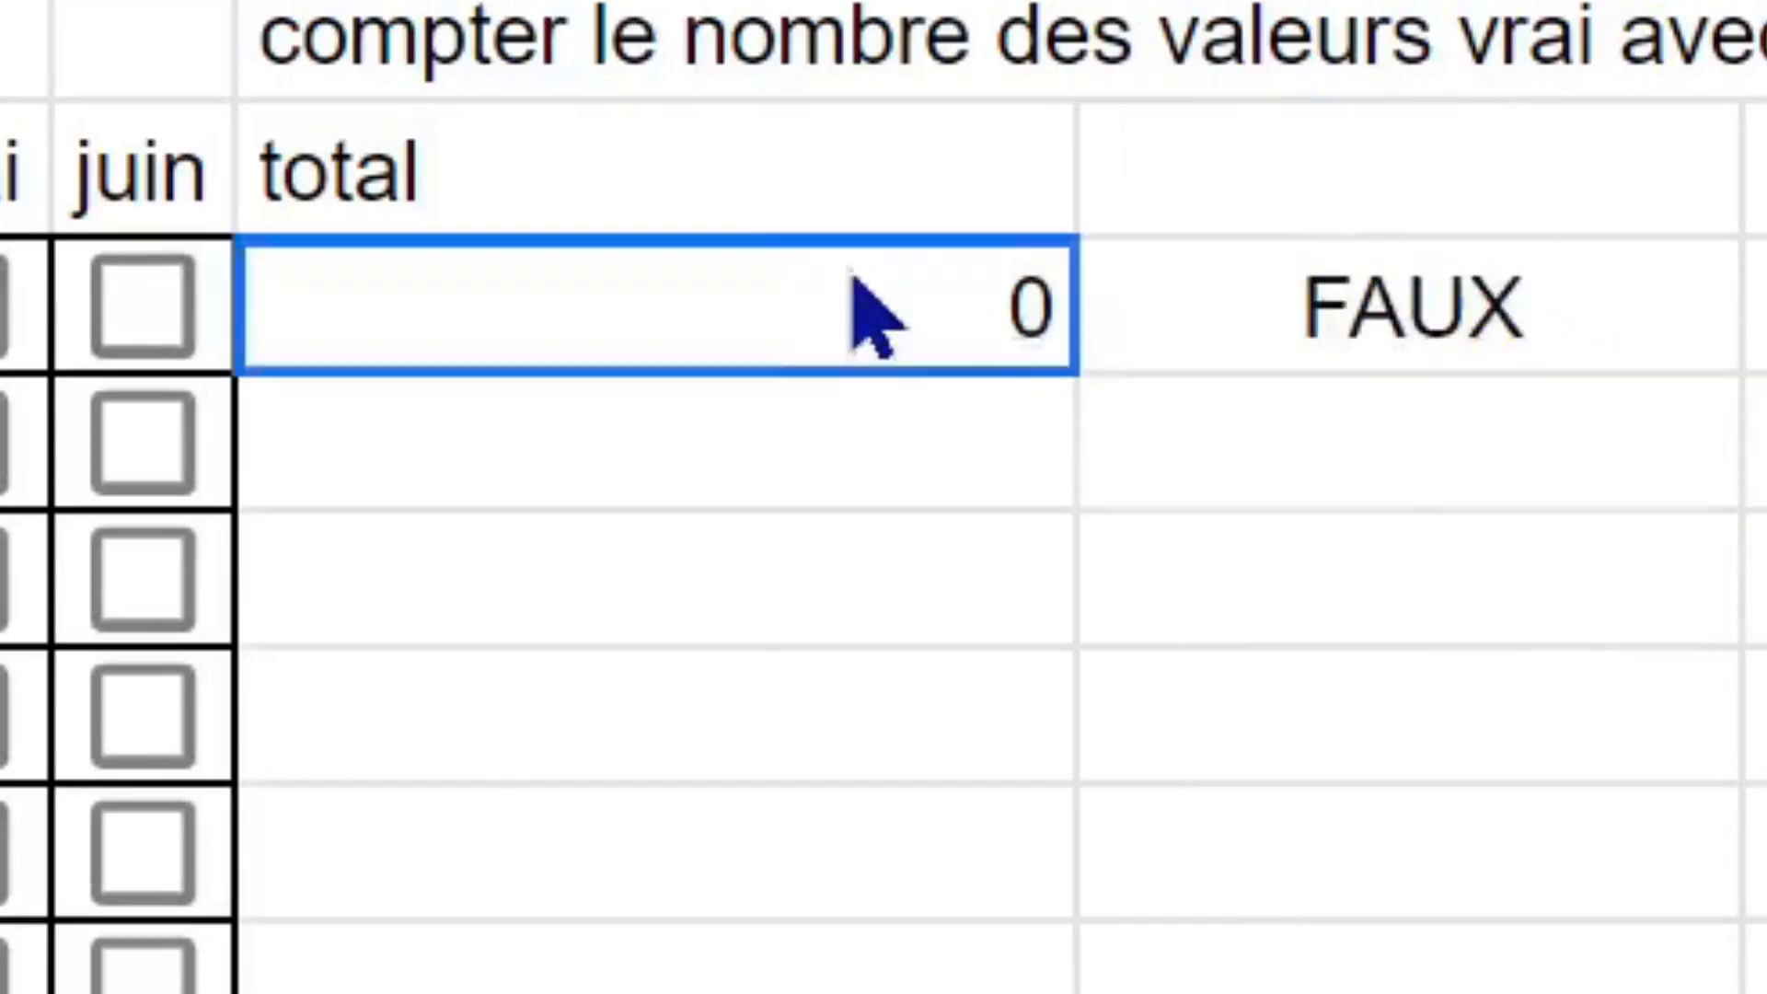
{"action": "double_click", "coordinate": [836, 313]}
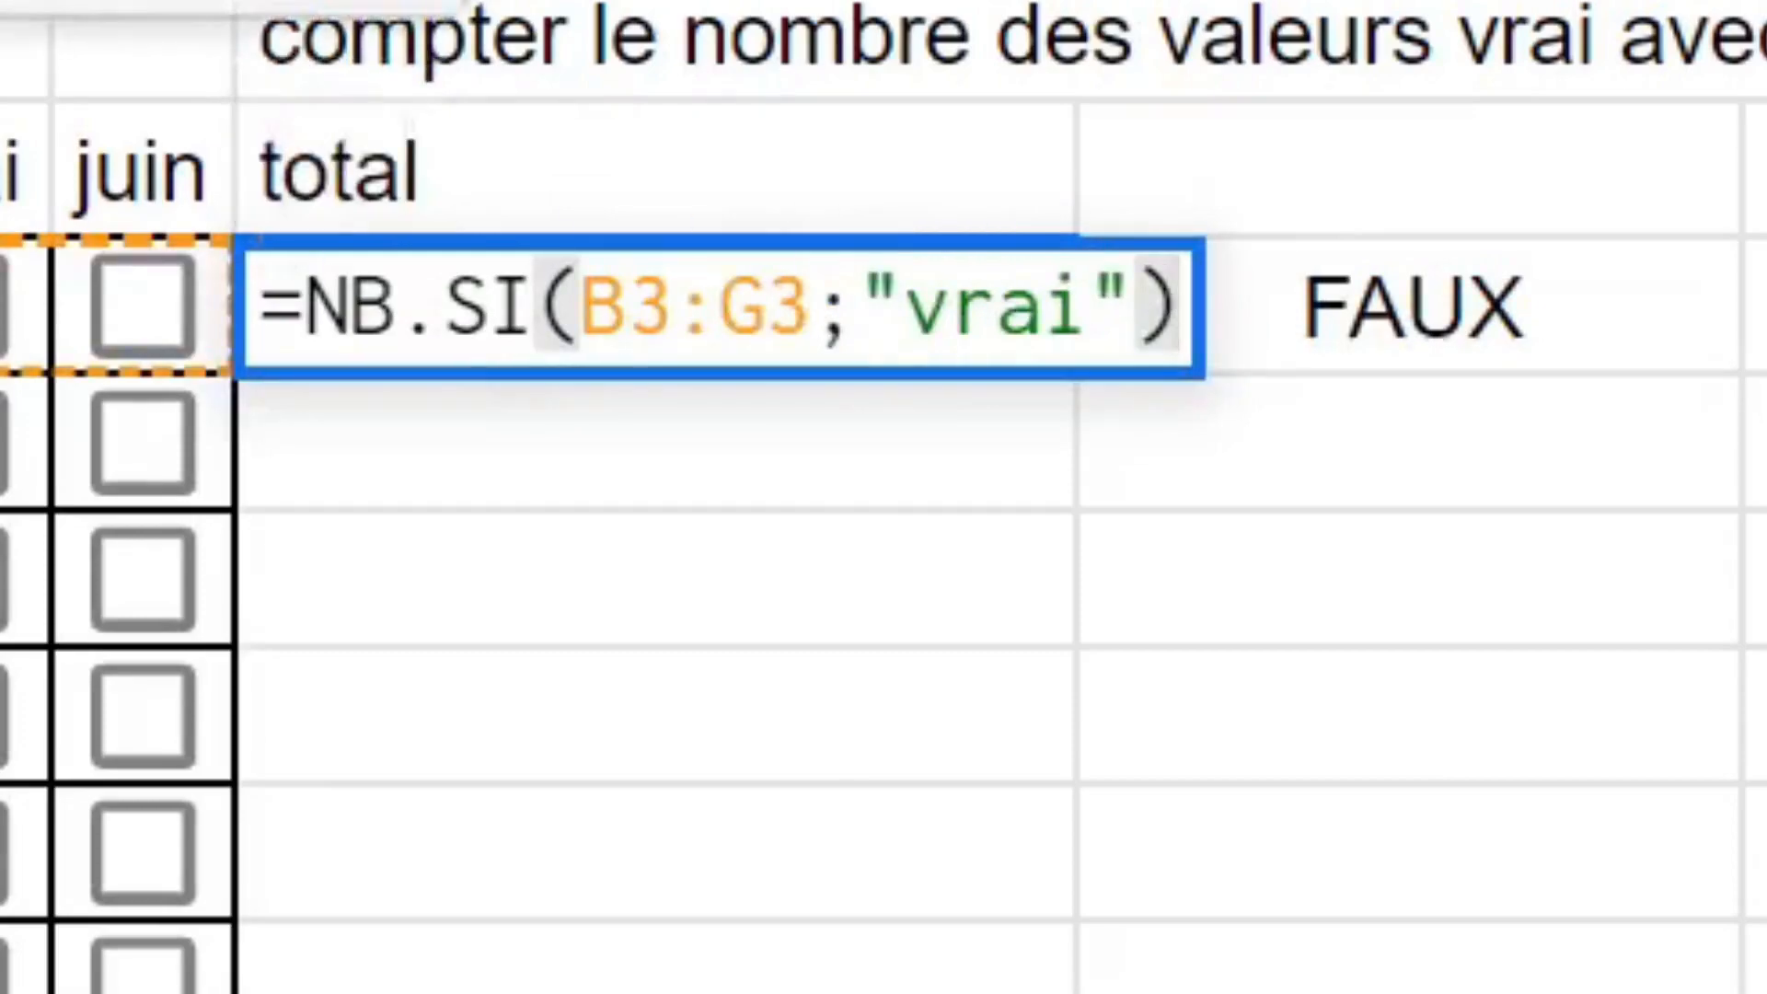
{"action": "type", "text": "true"}
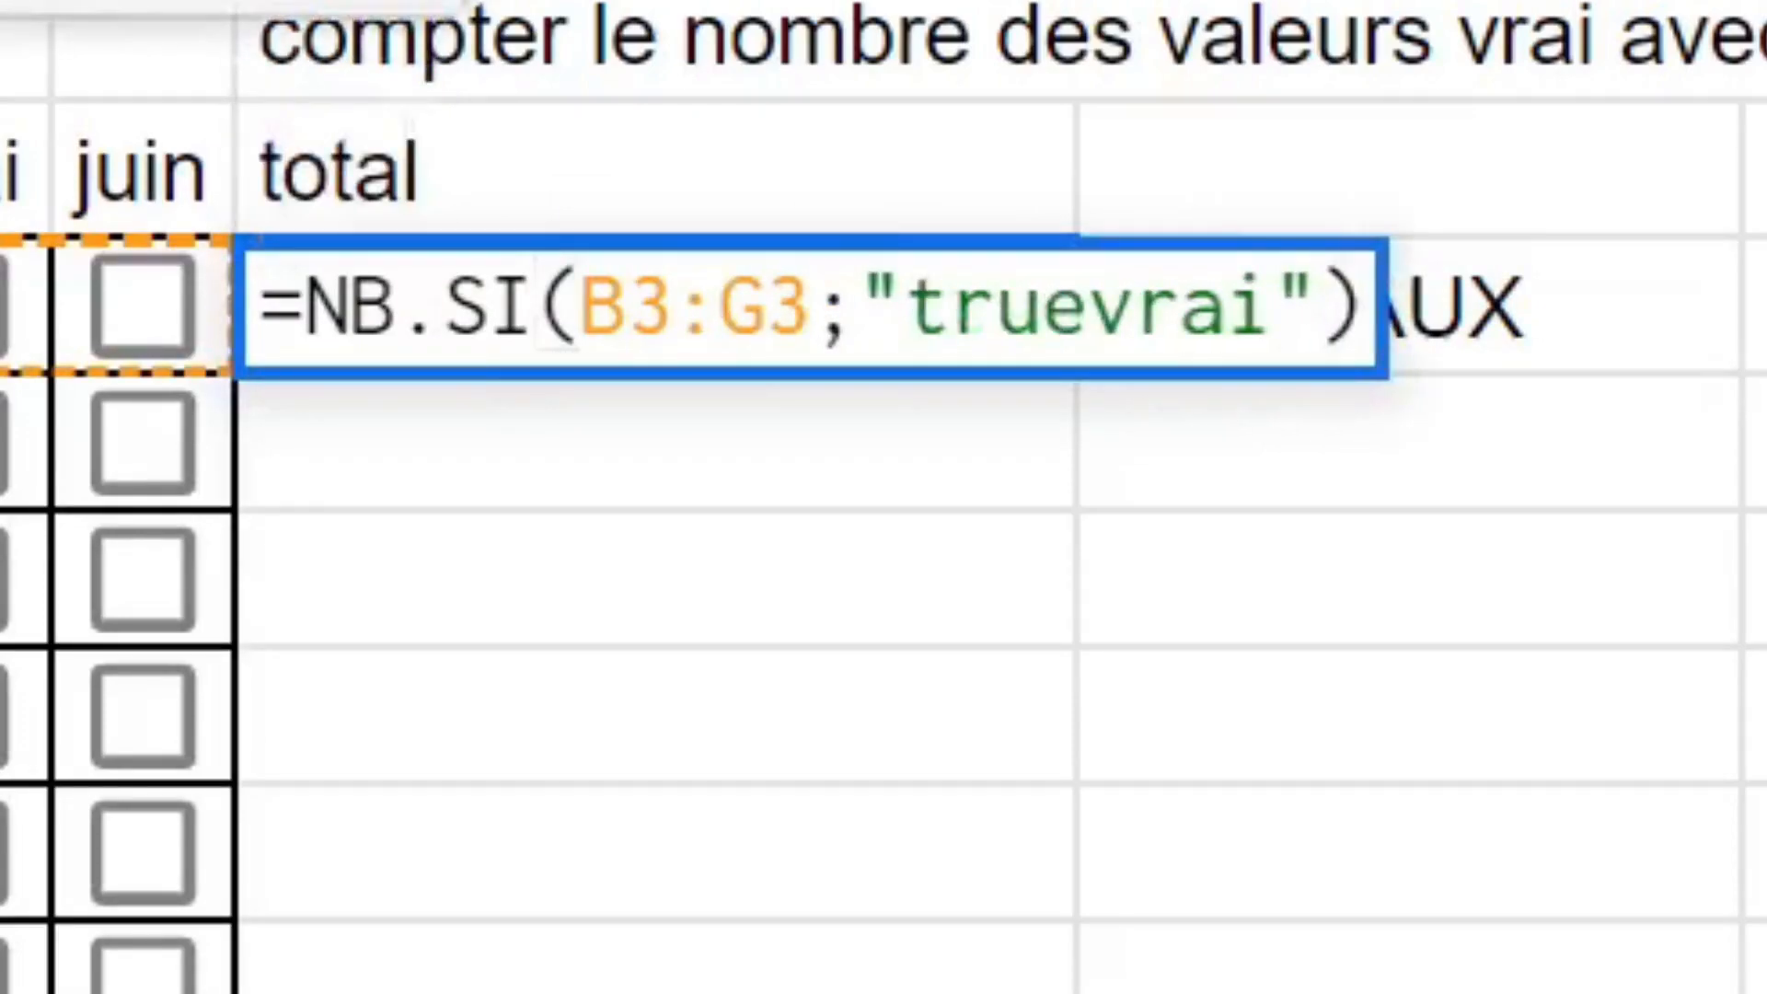
{"action": "key", "text": "Delete"}
{"action": "key", "text": "Delete"}
{"action": "key", "text": "Delete"}
{"action": "key", "text": "Delete"}
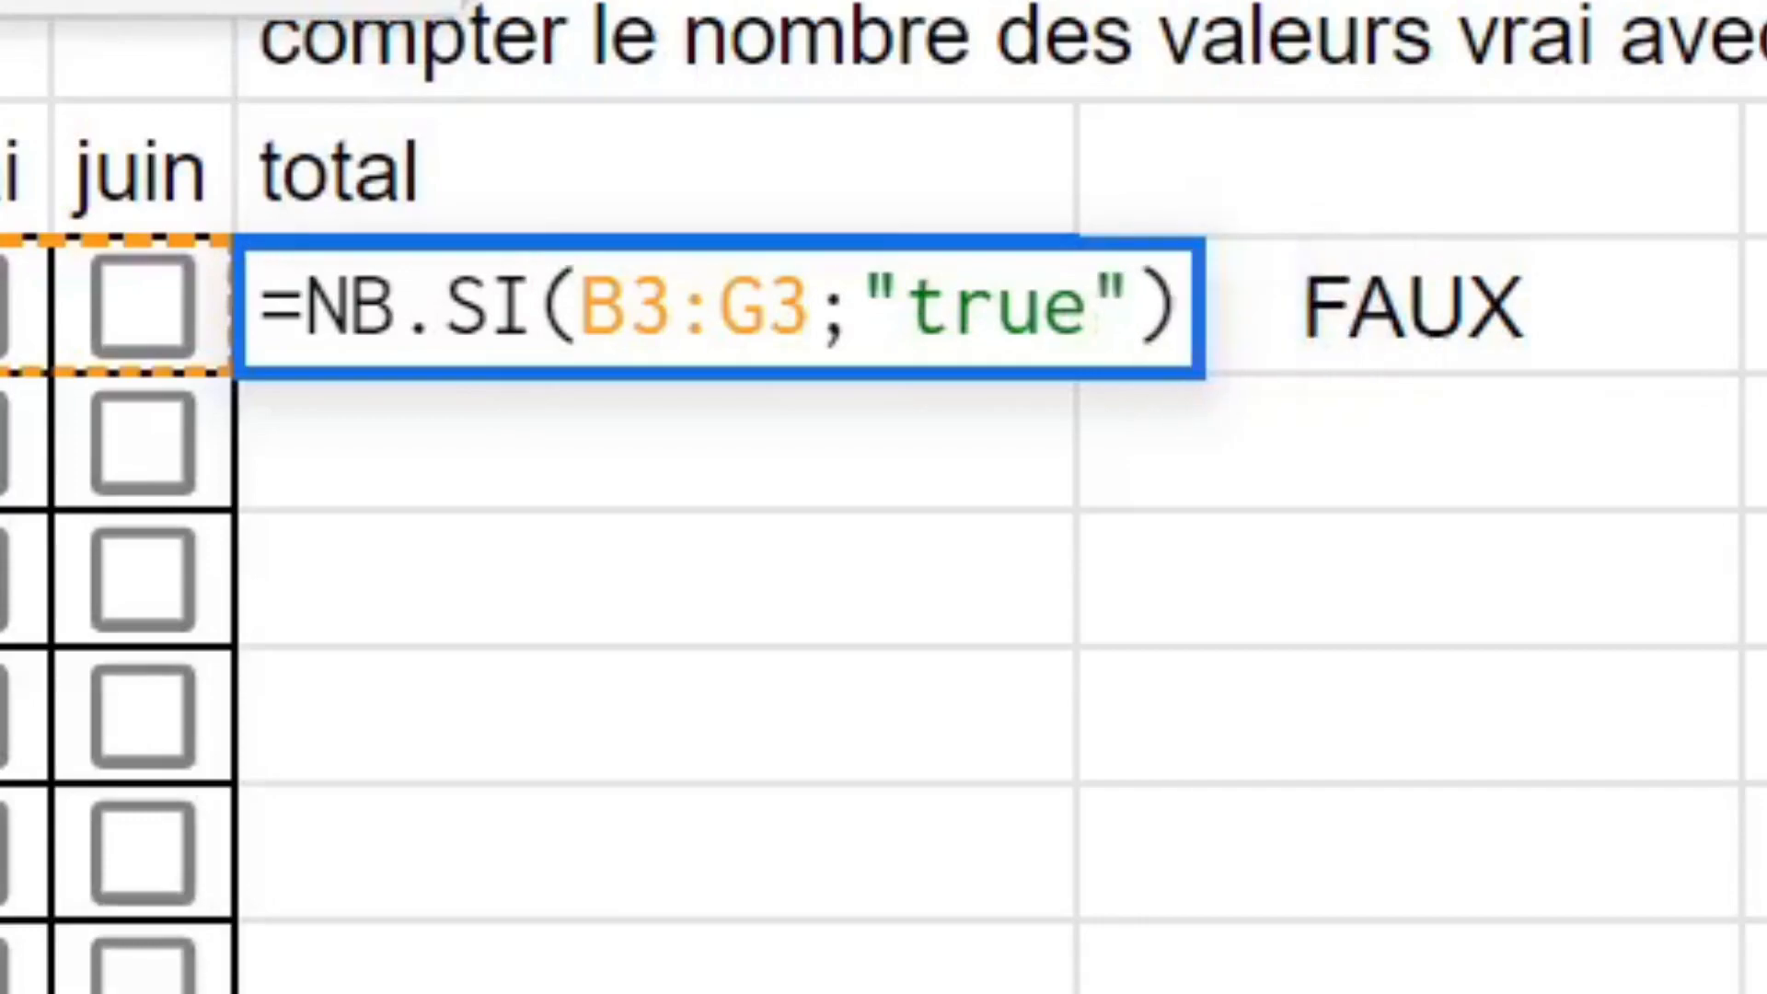
{"action": "key", "text": "Return"}
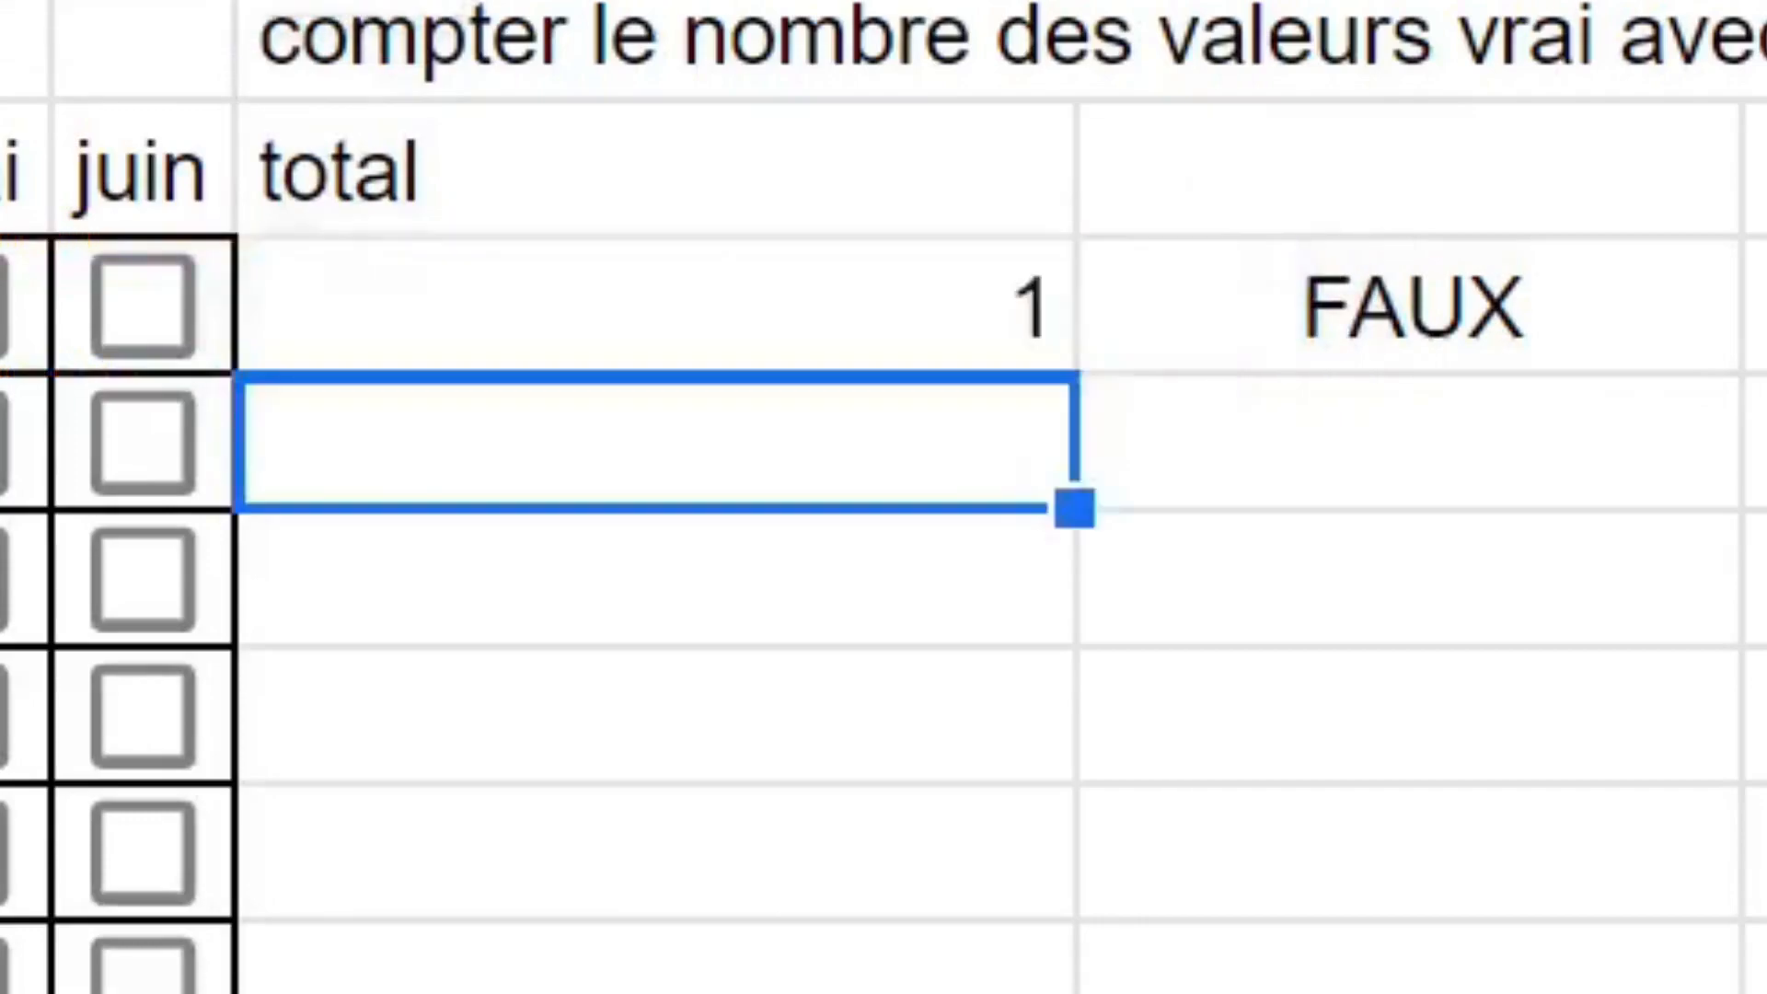
Clear the test formula from I3 and tick élève 1's juin and mai checkboxes.
{"action": "left_click", "coordinate": [1552, 283]}
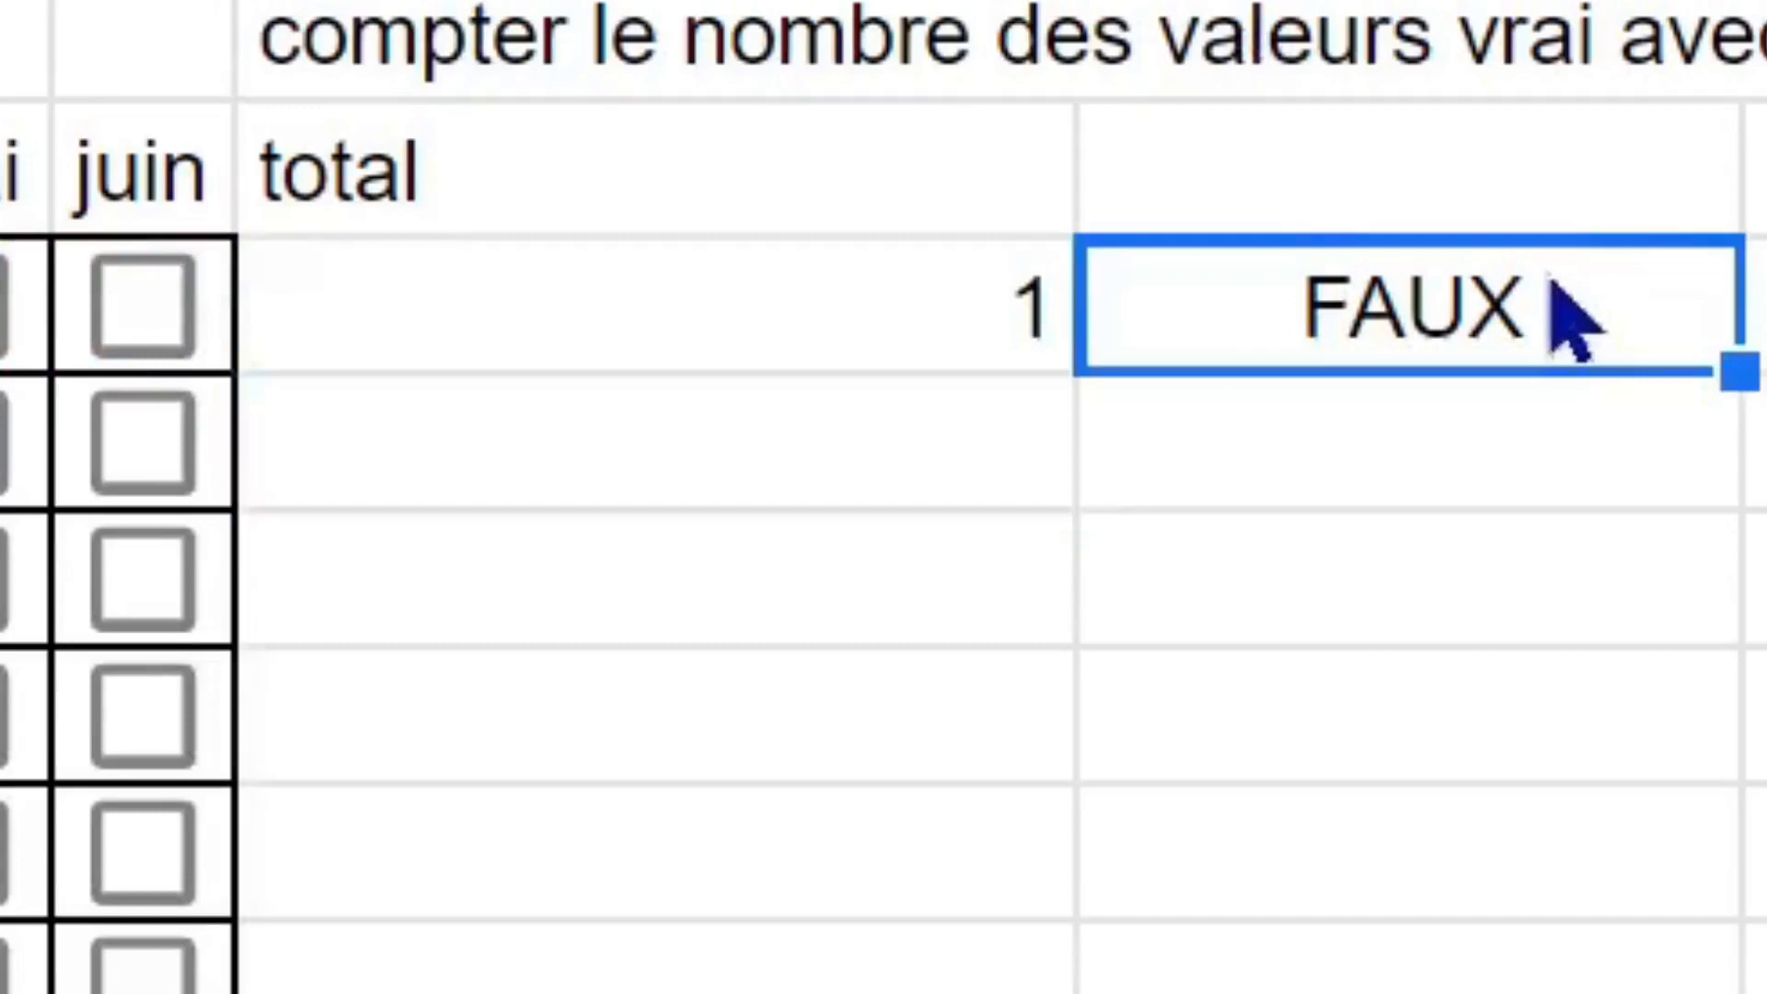
{"action": "key", "text": "Delete"}
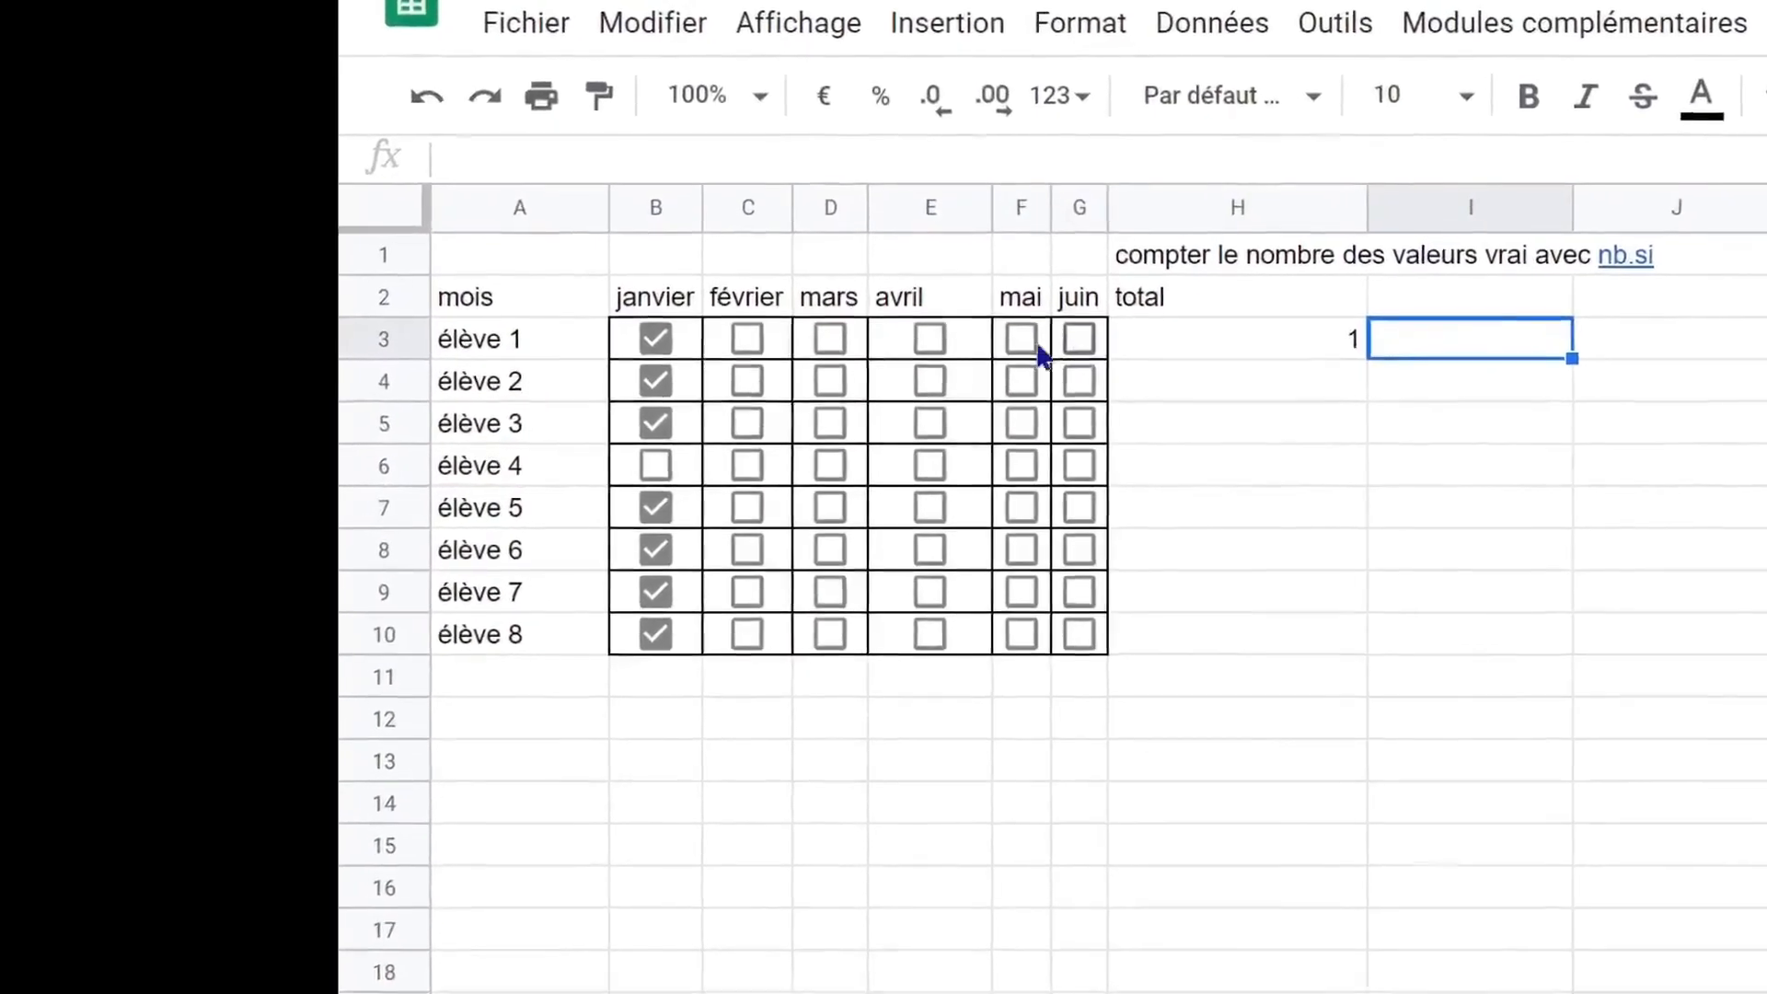
{"action": "left_click", "coordinate": [142, 307]}
{"action": "left_click", "coordinate": [1033, 324]}
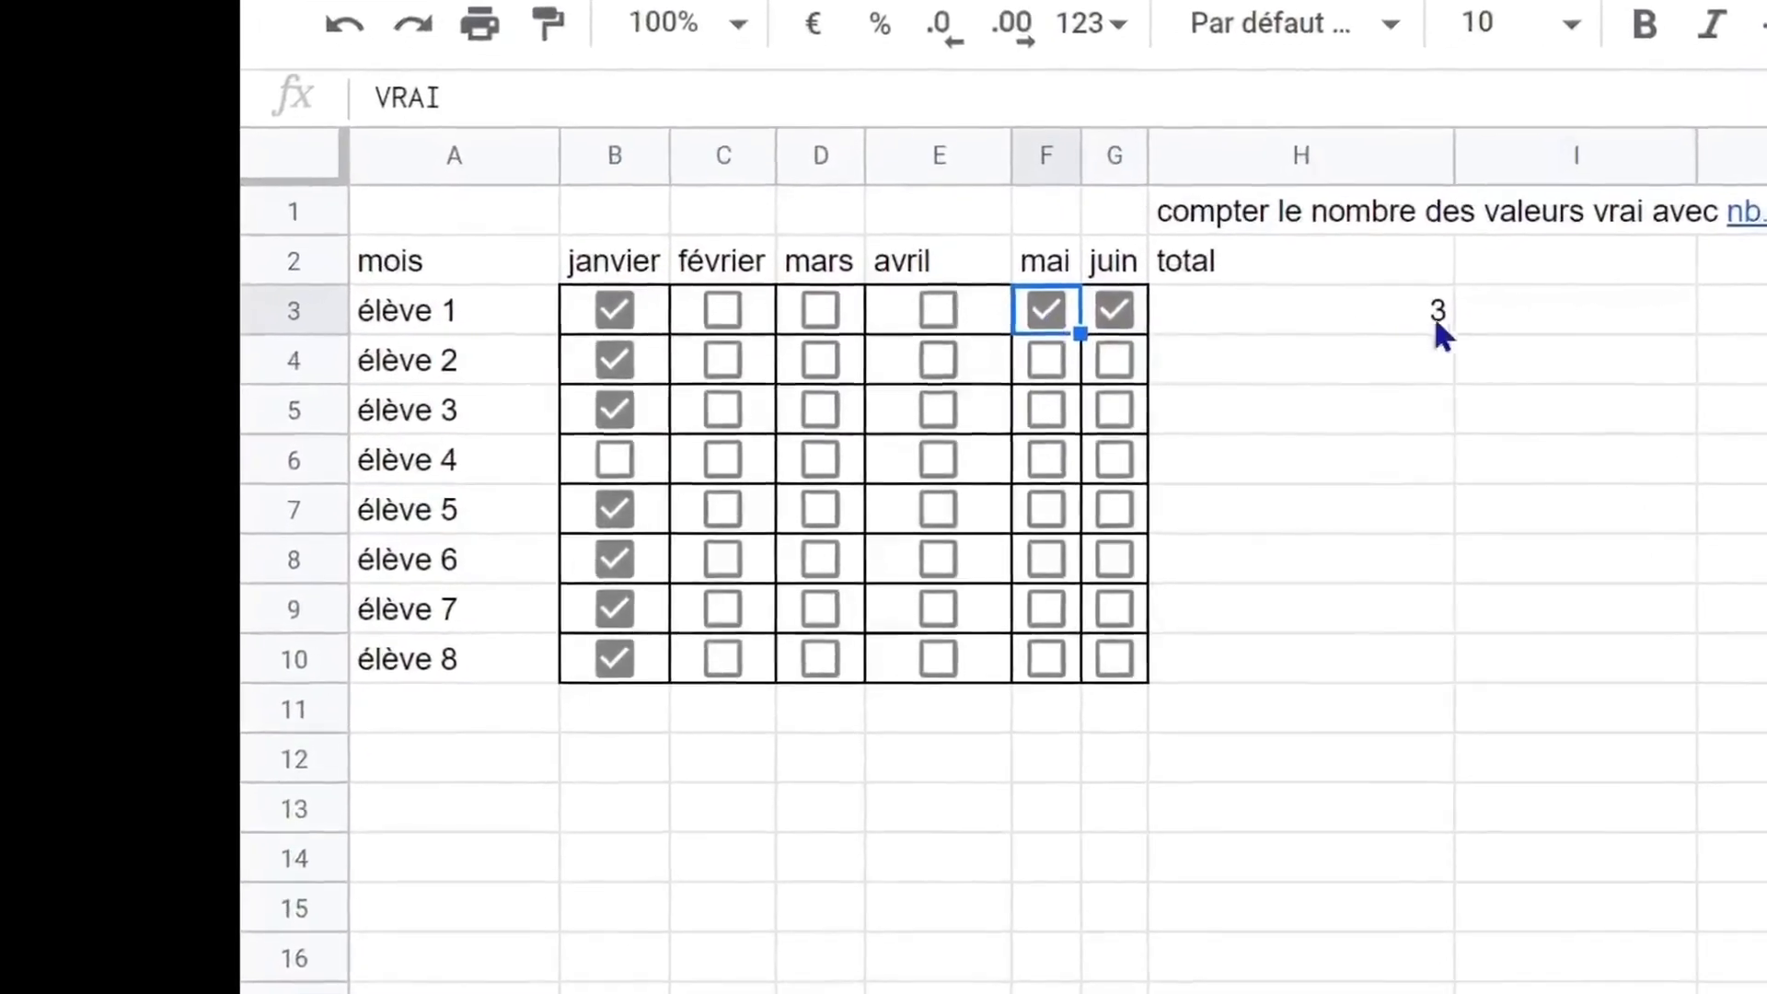
Toggle élève 1's avril, mars and février checkboxes on and off to test the total in H3.
{"action": "left_click", "coordinate": [933, 324]}
{"action": "left_click", "coordinate": [801, 269]}
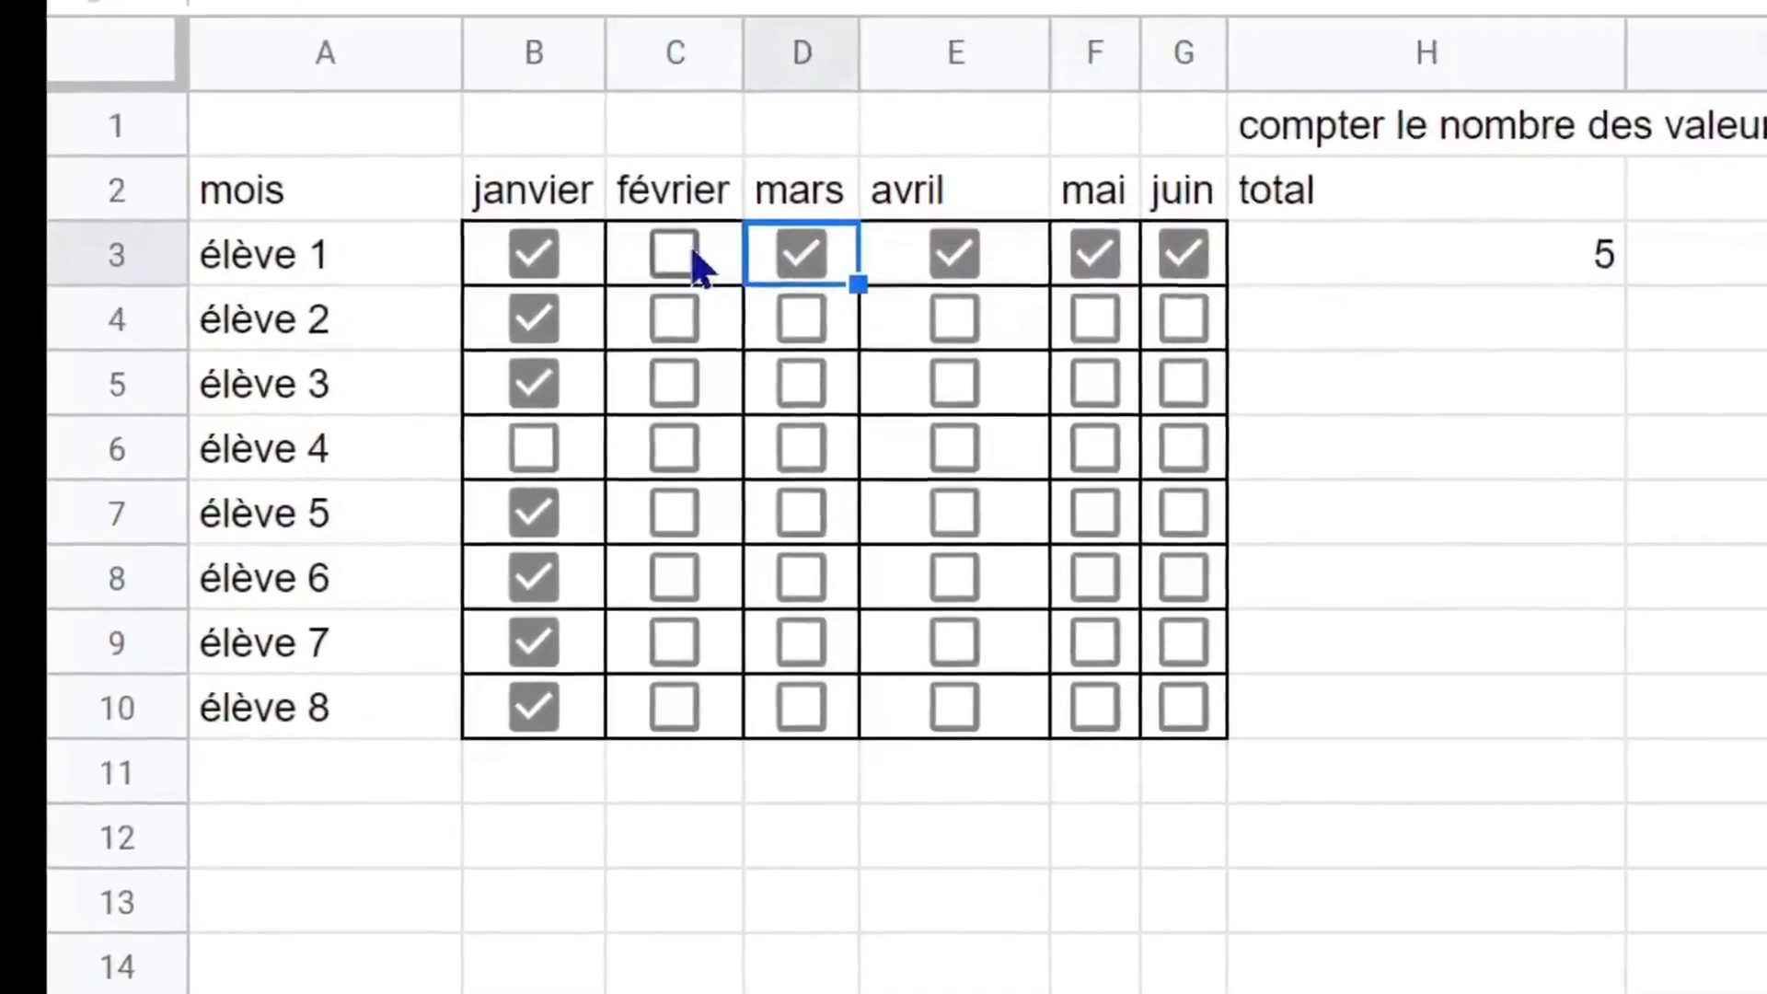
{"action": "left_click", "coordinate": [690, 270]}
{"action": "left_click", "coordinate": [964, 235]}
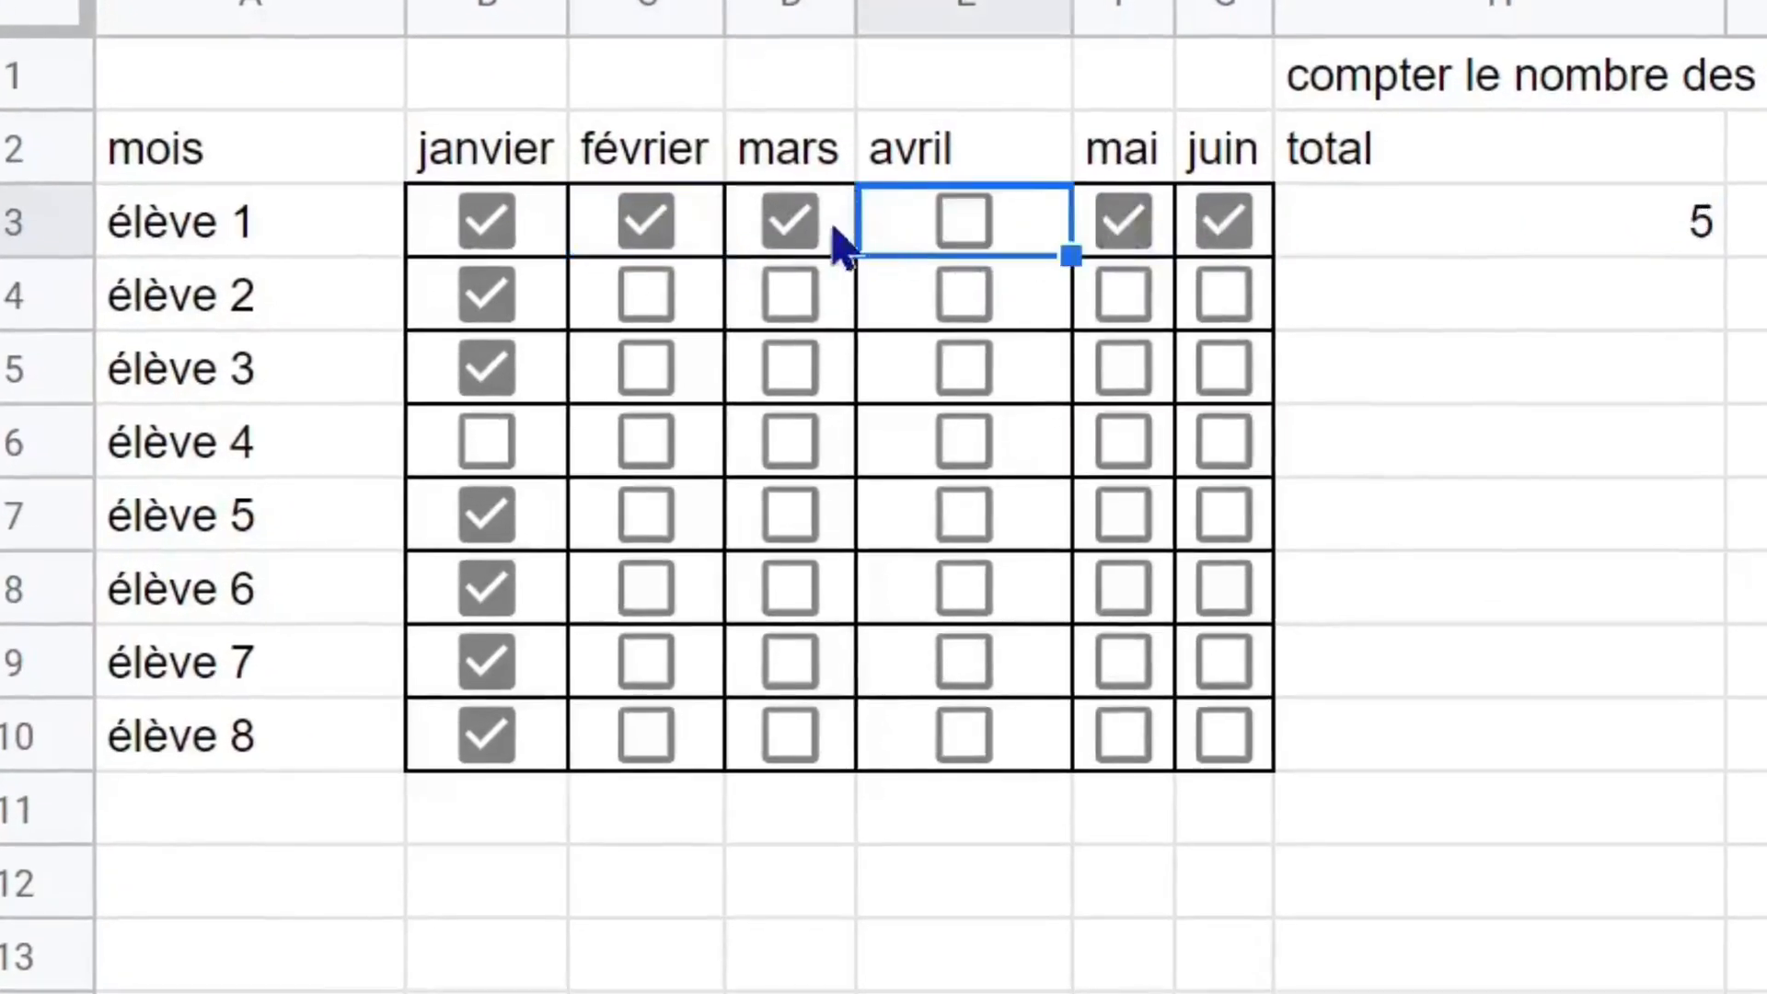
{"action": "left_click", "coordinate": [790, 230]}
{"action": "left_click", "coordinate": [668, 230]}
Review the NB.SI formula in H3 and fill it down the total column to H11.
{"action": "left_click", "coordinate": [1599, 241]}
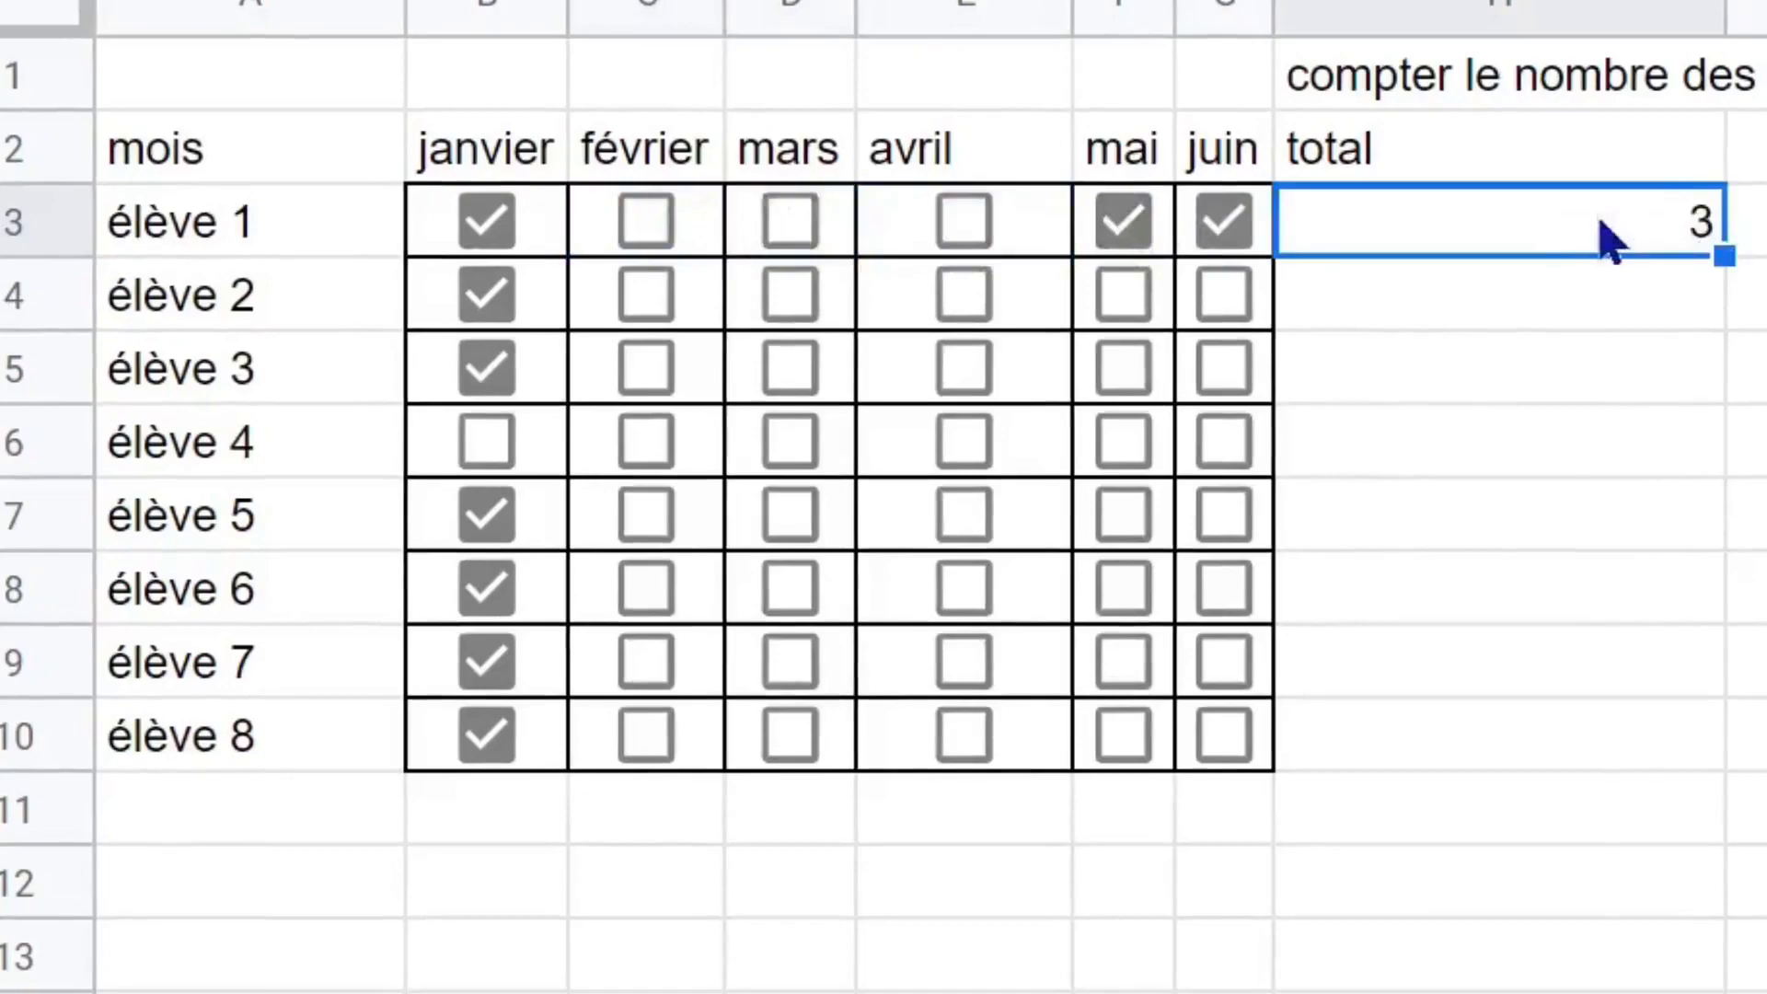
{"action": "double_click", "coordinate": [1599, 241]}
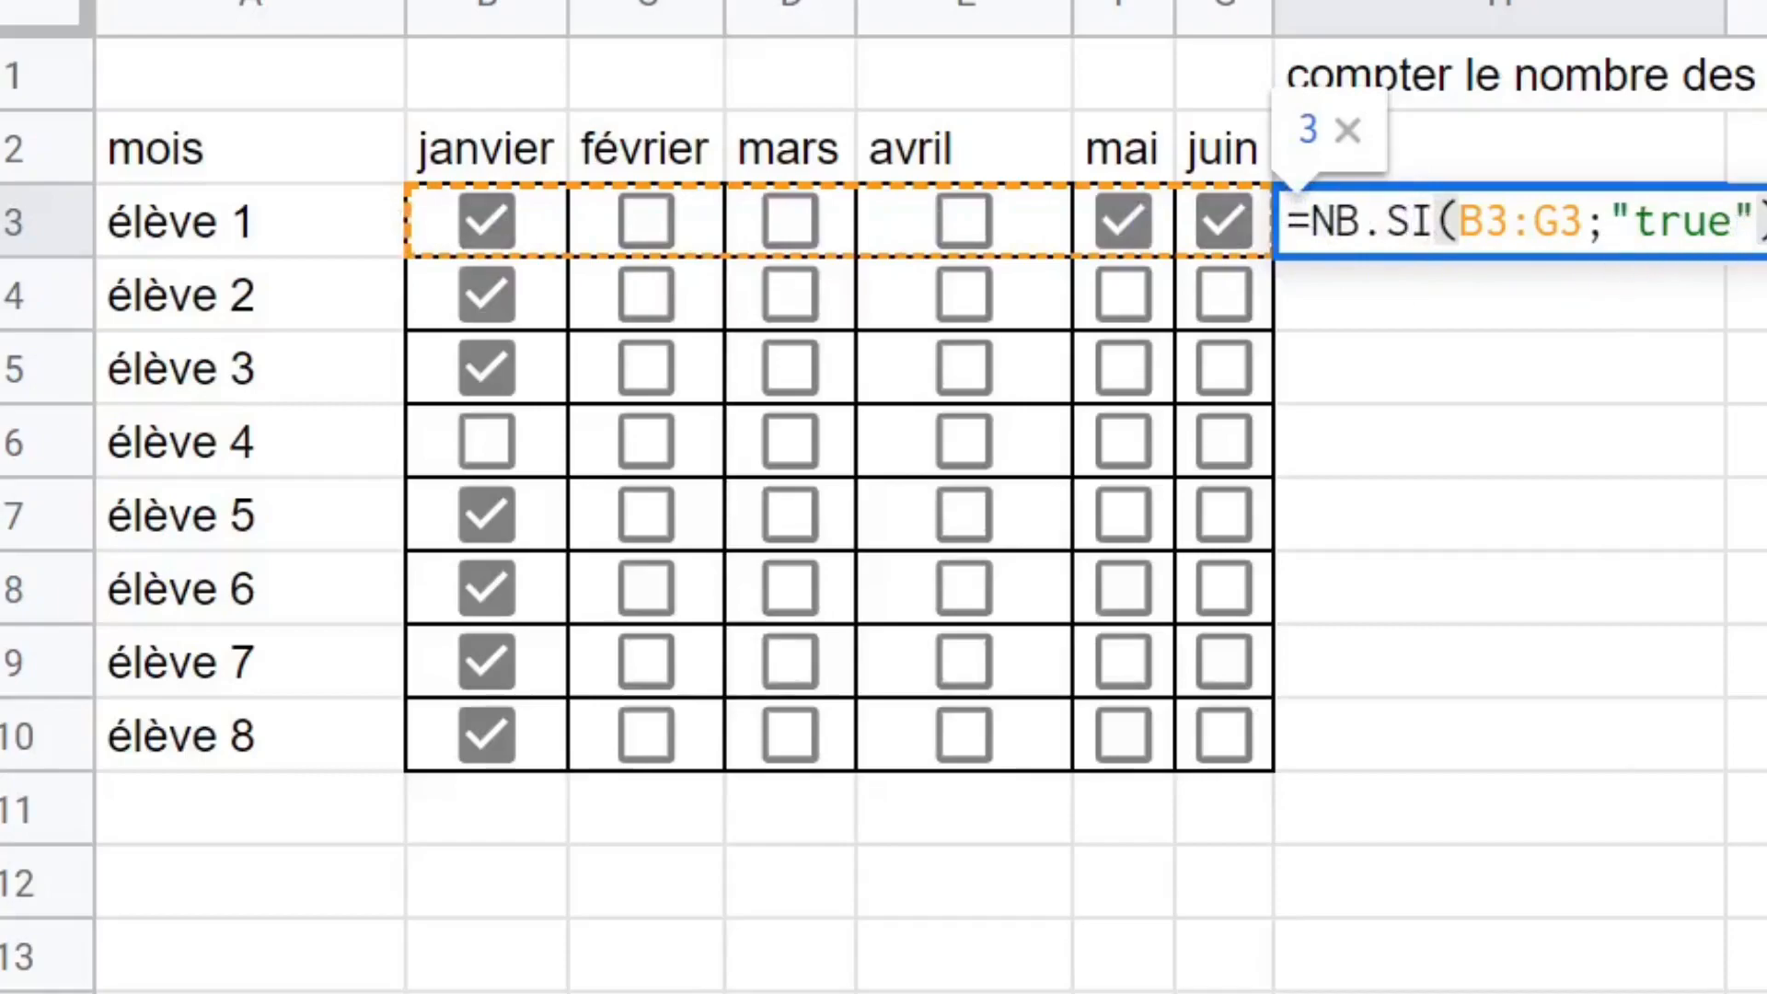
{"action": "key", "text": "Return"}
{"action": "left_click", "coordinate": [1657, 245]}
{"action": "left_click_drag", "start_coordinate": [1721, 254], "coordinate": [1716, 824]}
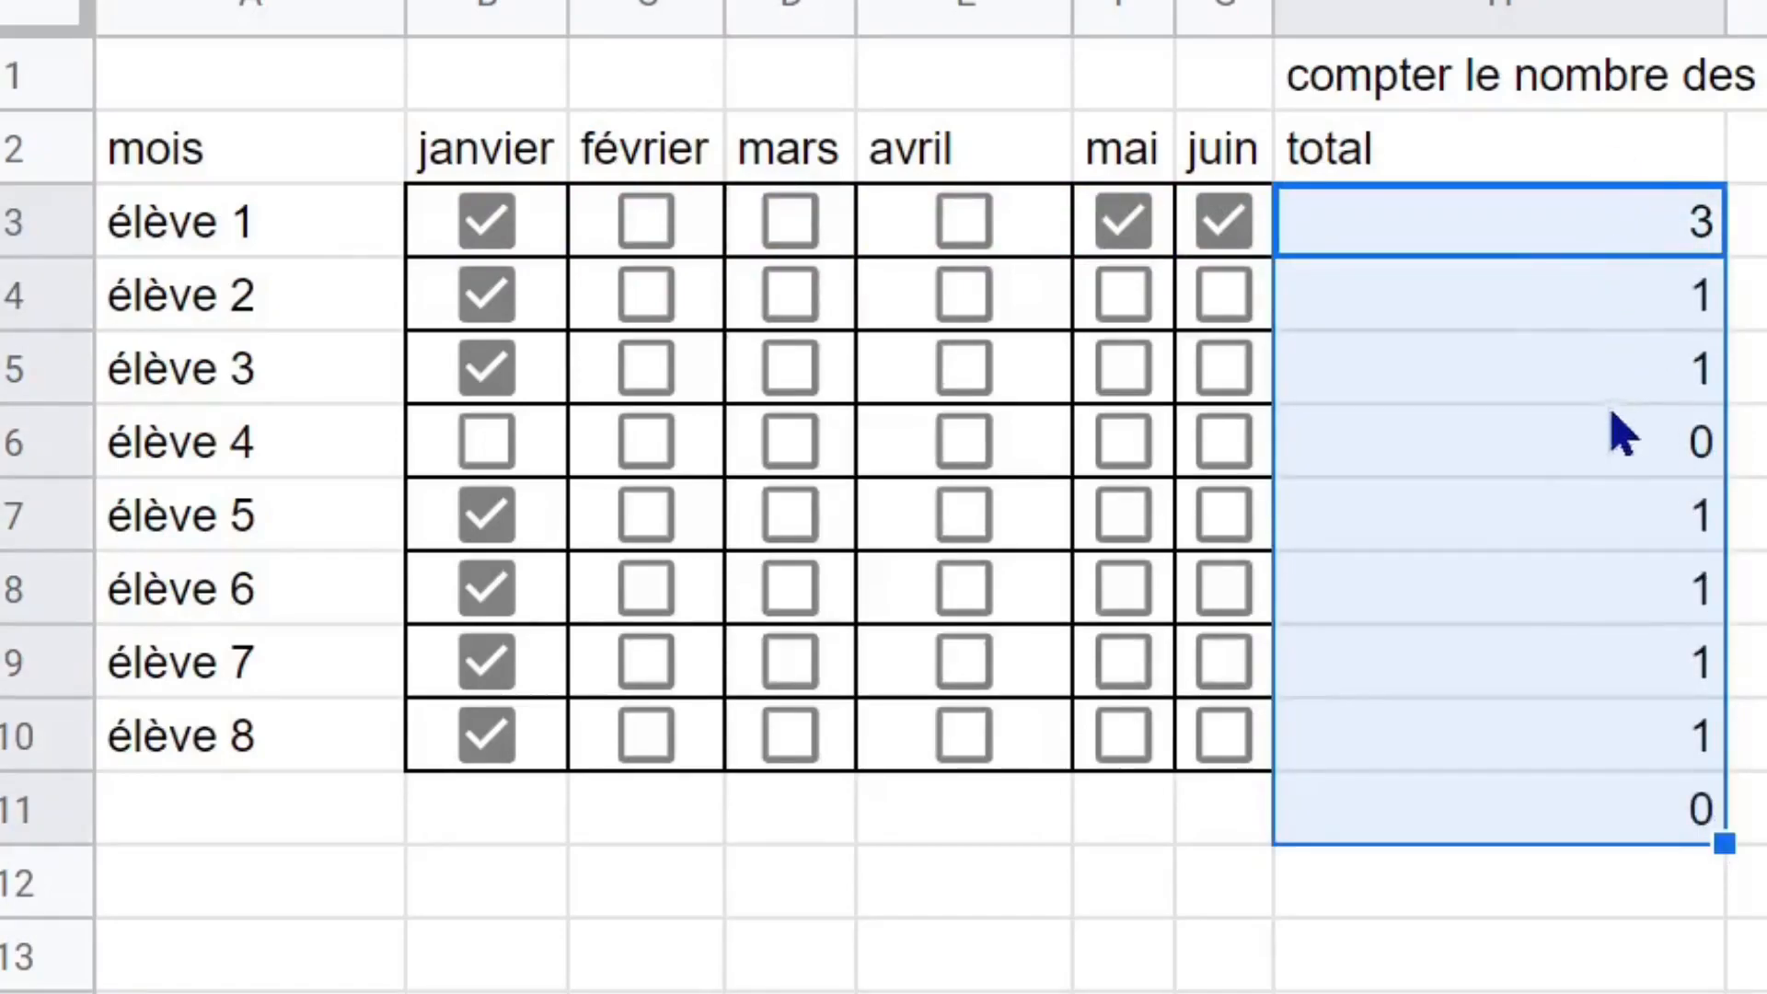
Enter =NB.SI(B3:B10;"true") in B11 to count the ticked janvier checkboxes.
{"action": "left_click", "coordinate": [501, 813]}
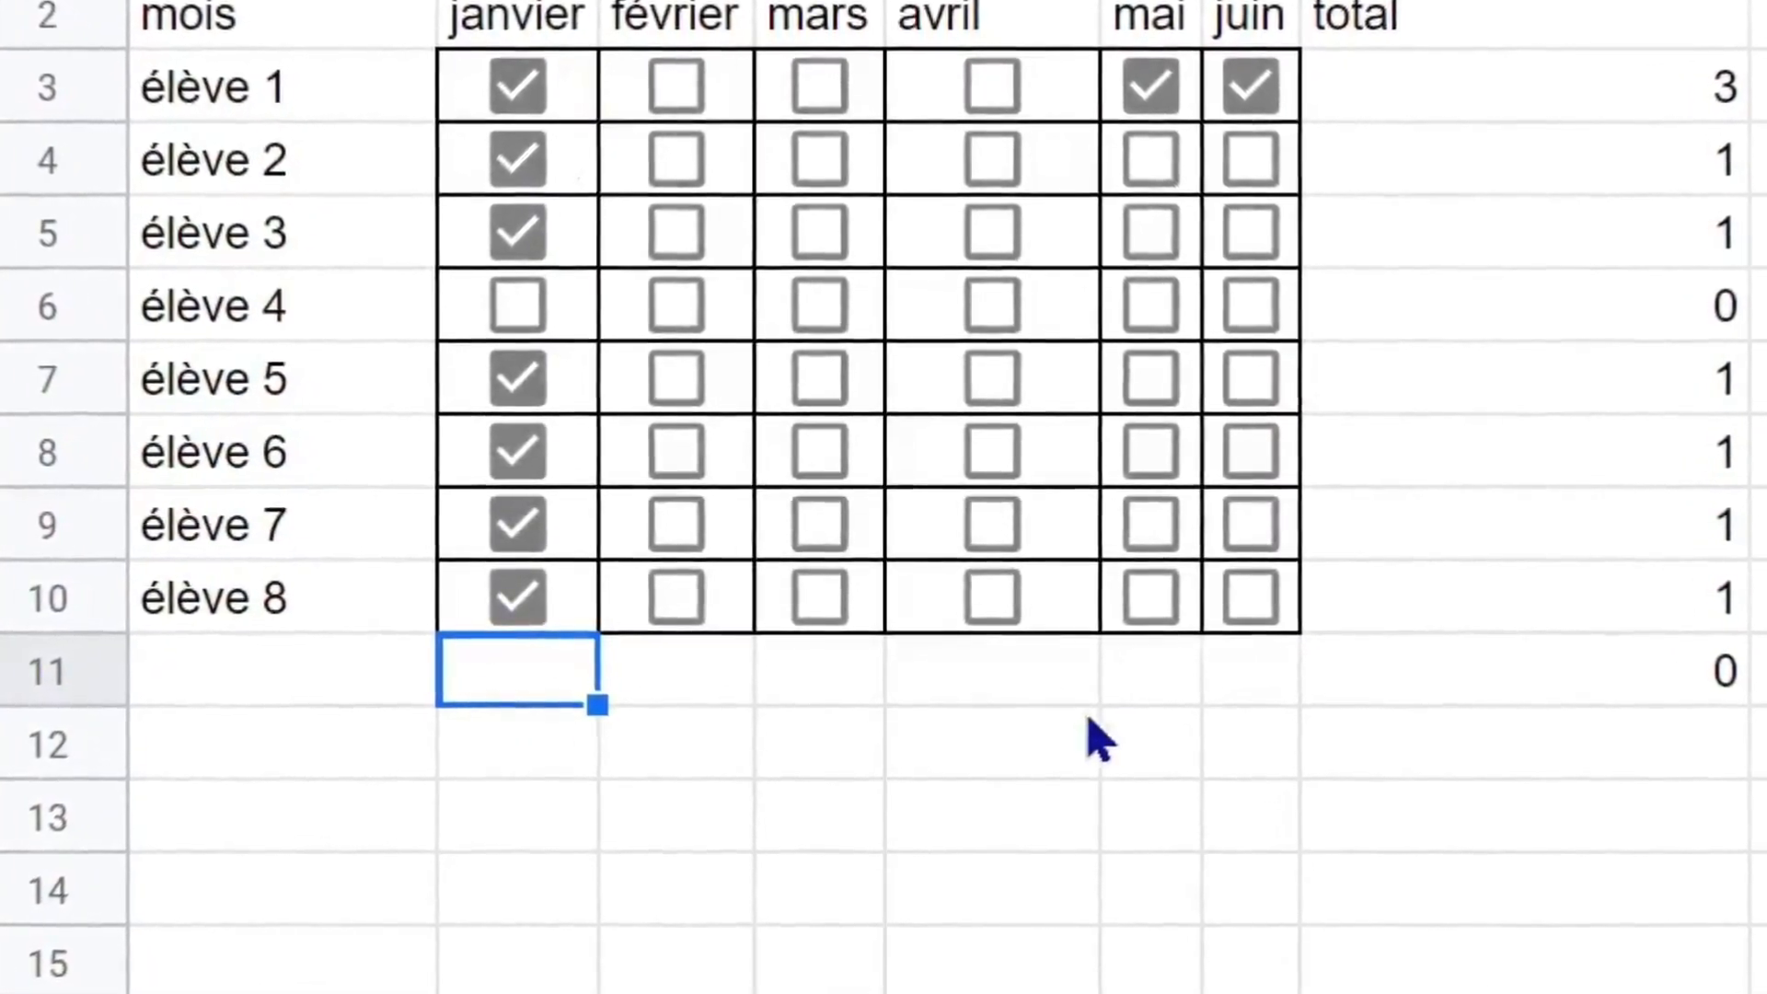
{"action": "type", "text": "=nb"}
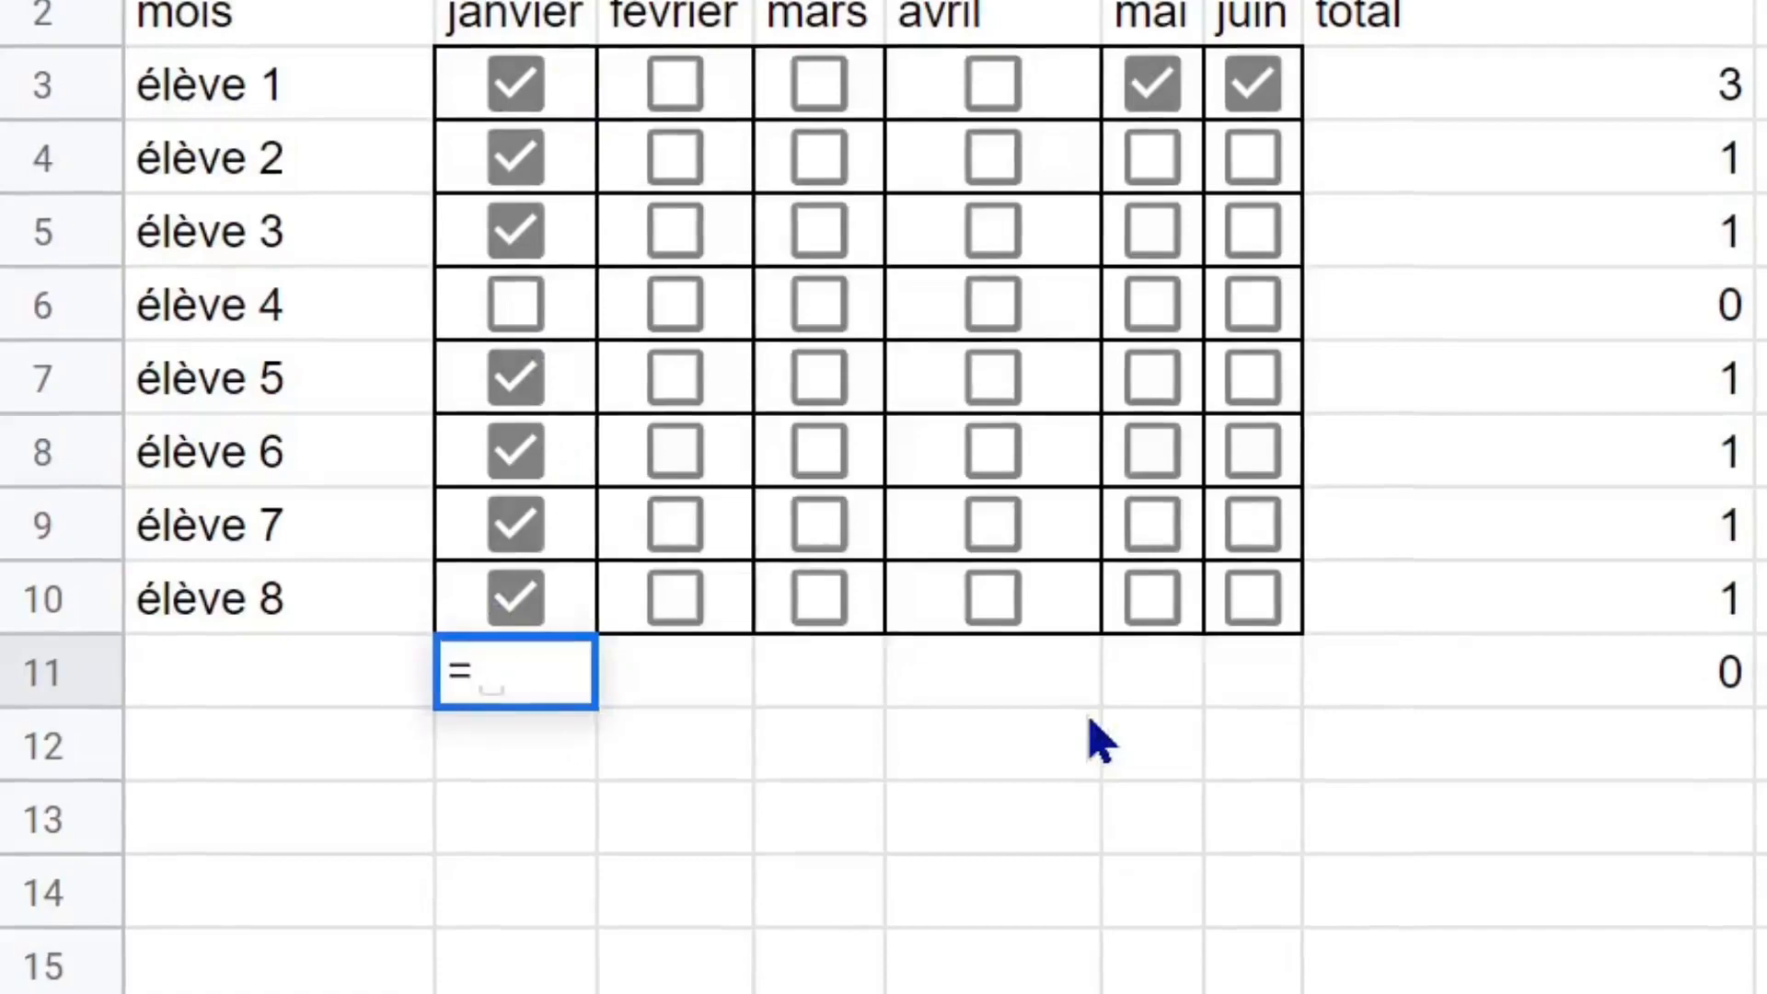
{"action": "type", "text": "si("}
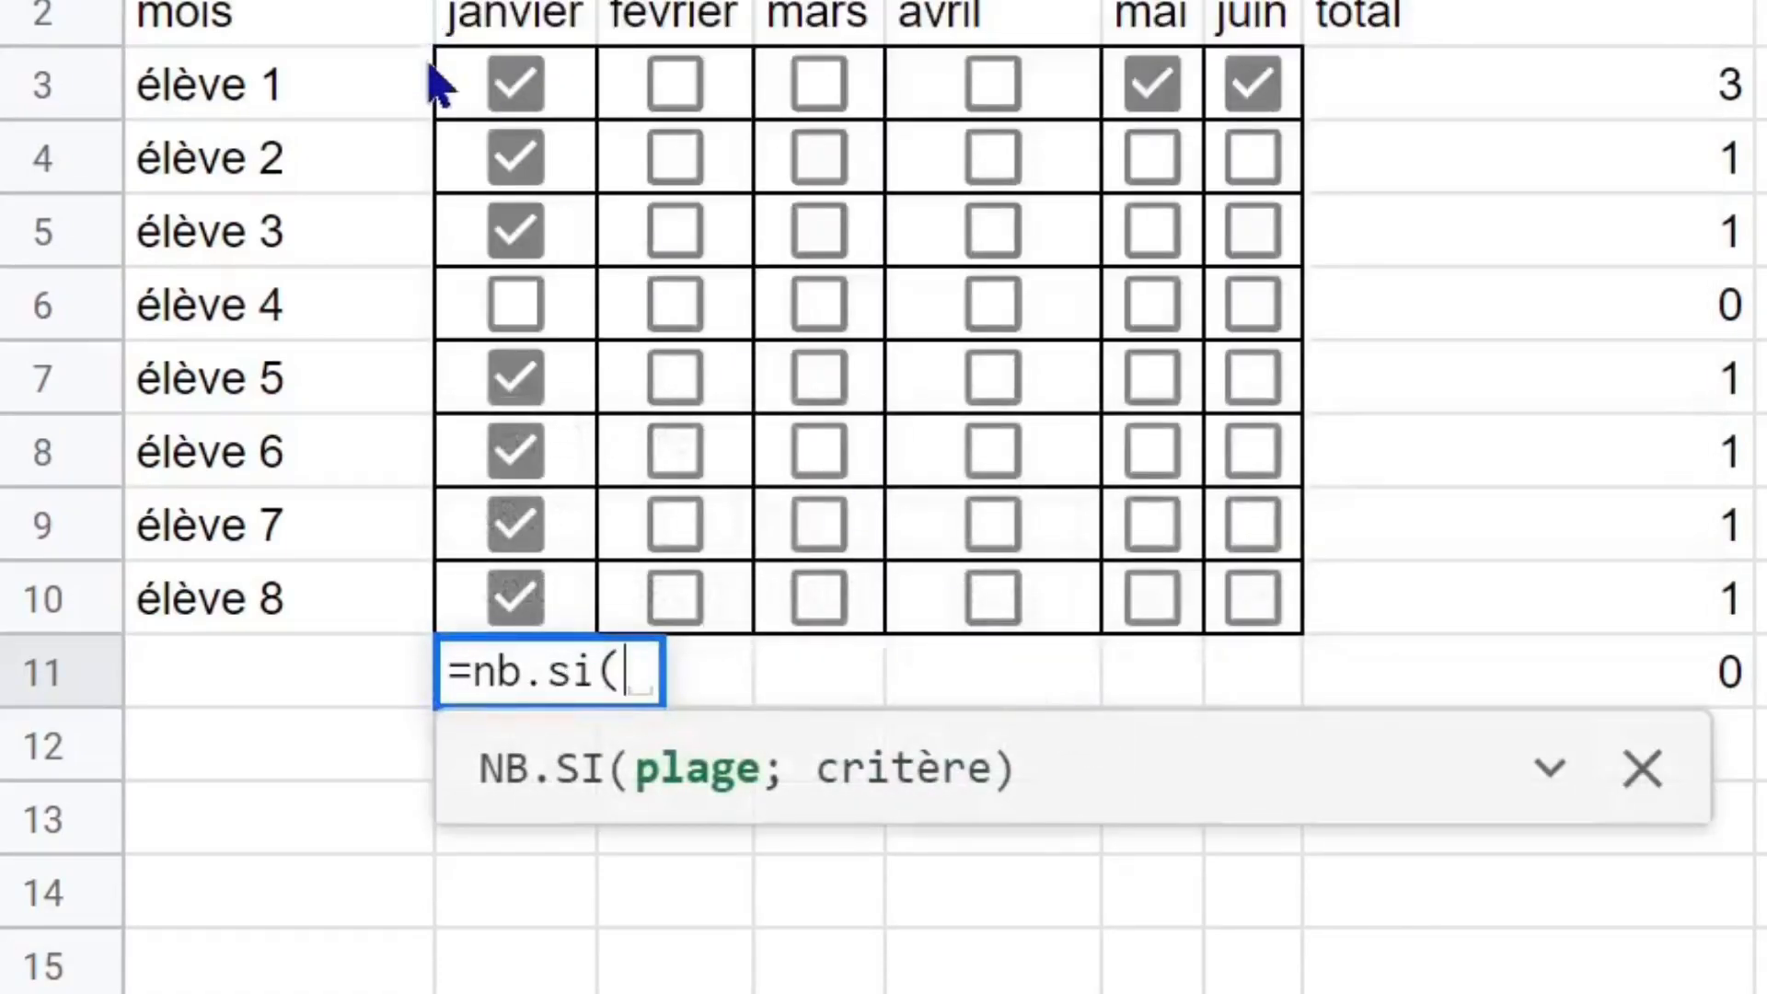
{"action": "left_click_drag", "start_coordinate": [457, 106], "coordinate": [471, 606]}
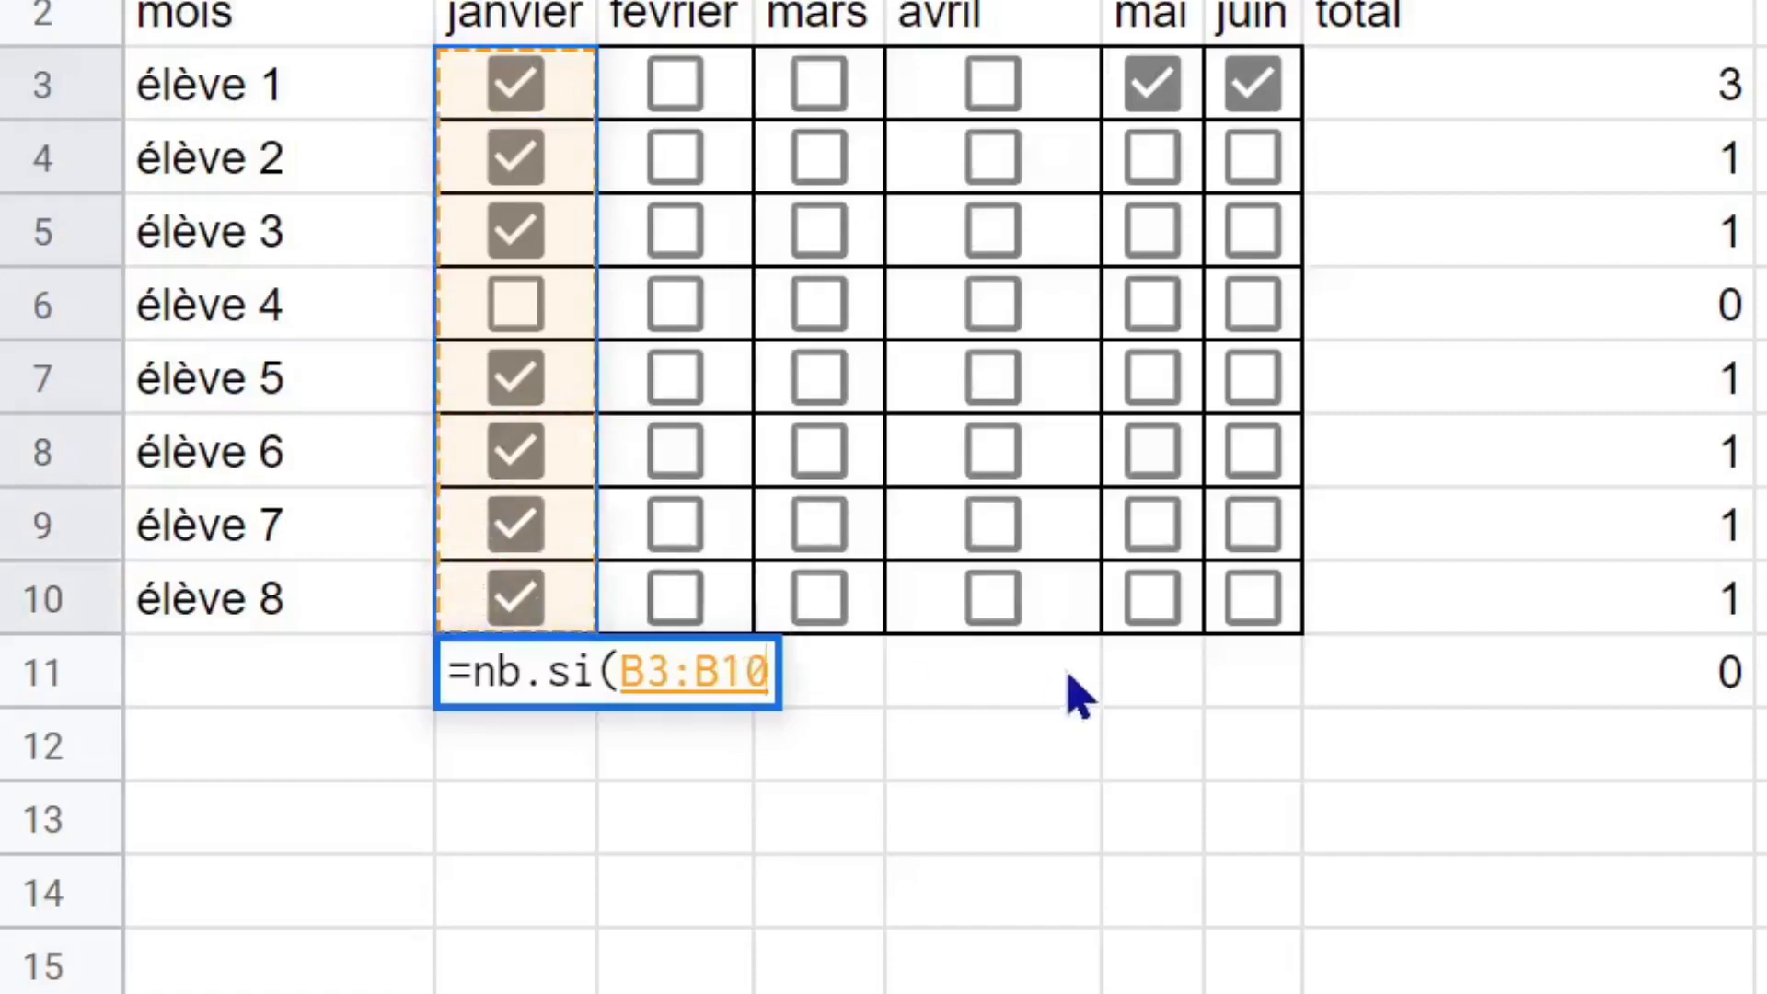
{"action": "type", "text": ";\"true"}
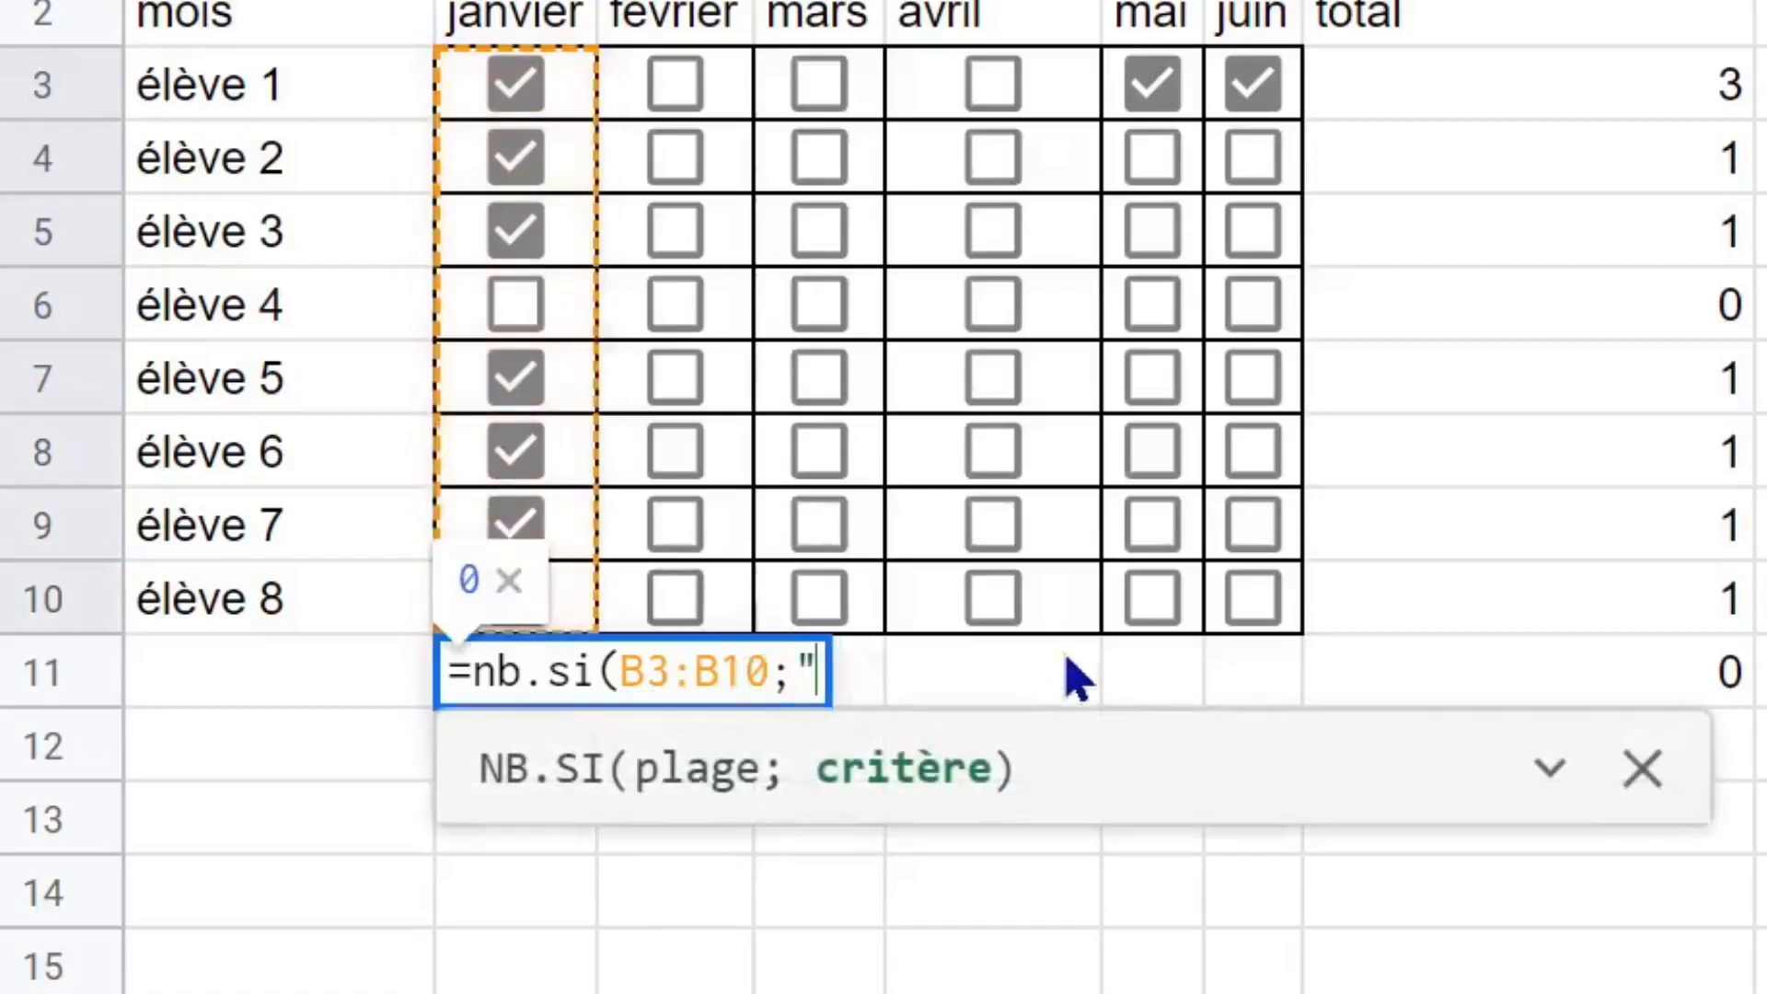
{"action": "type", "text": "\""}
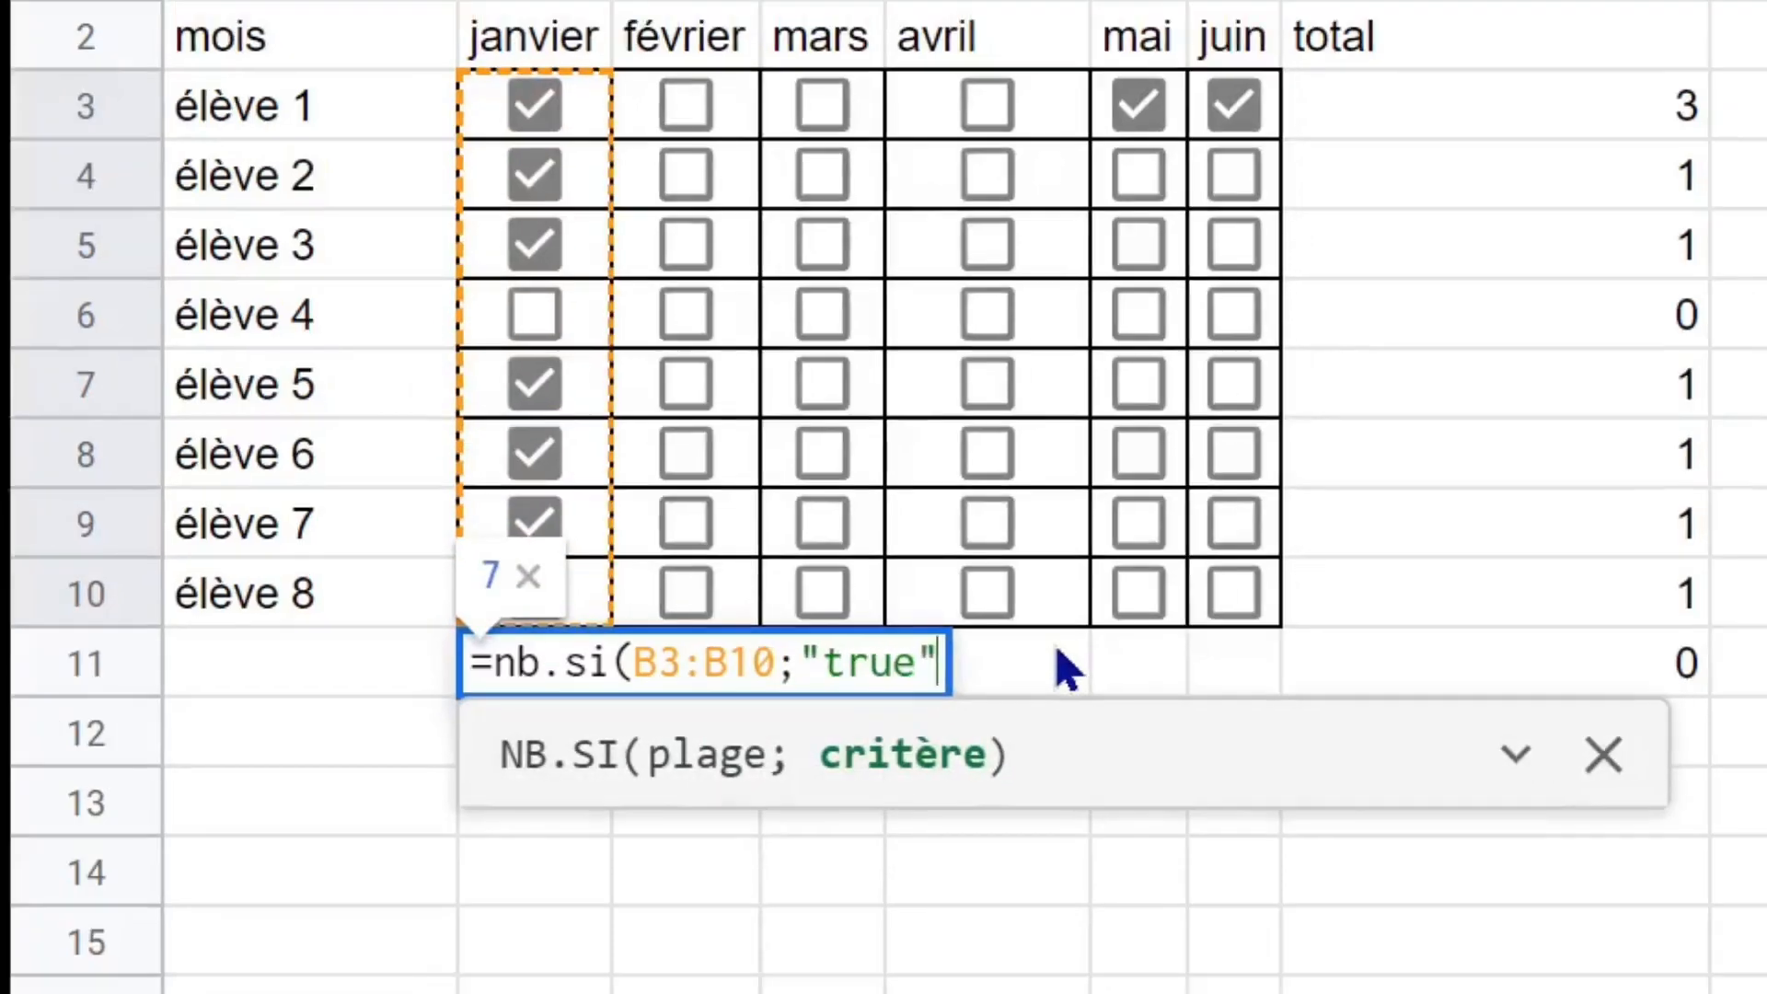
{"action": "type", "text": ")"}
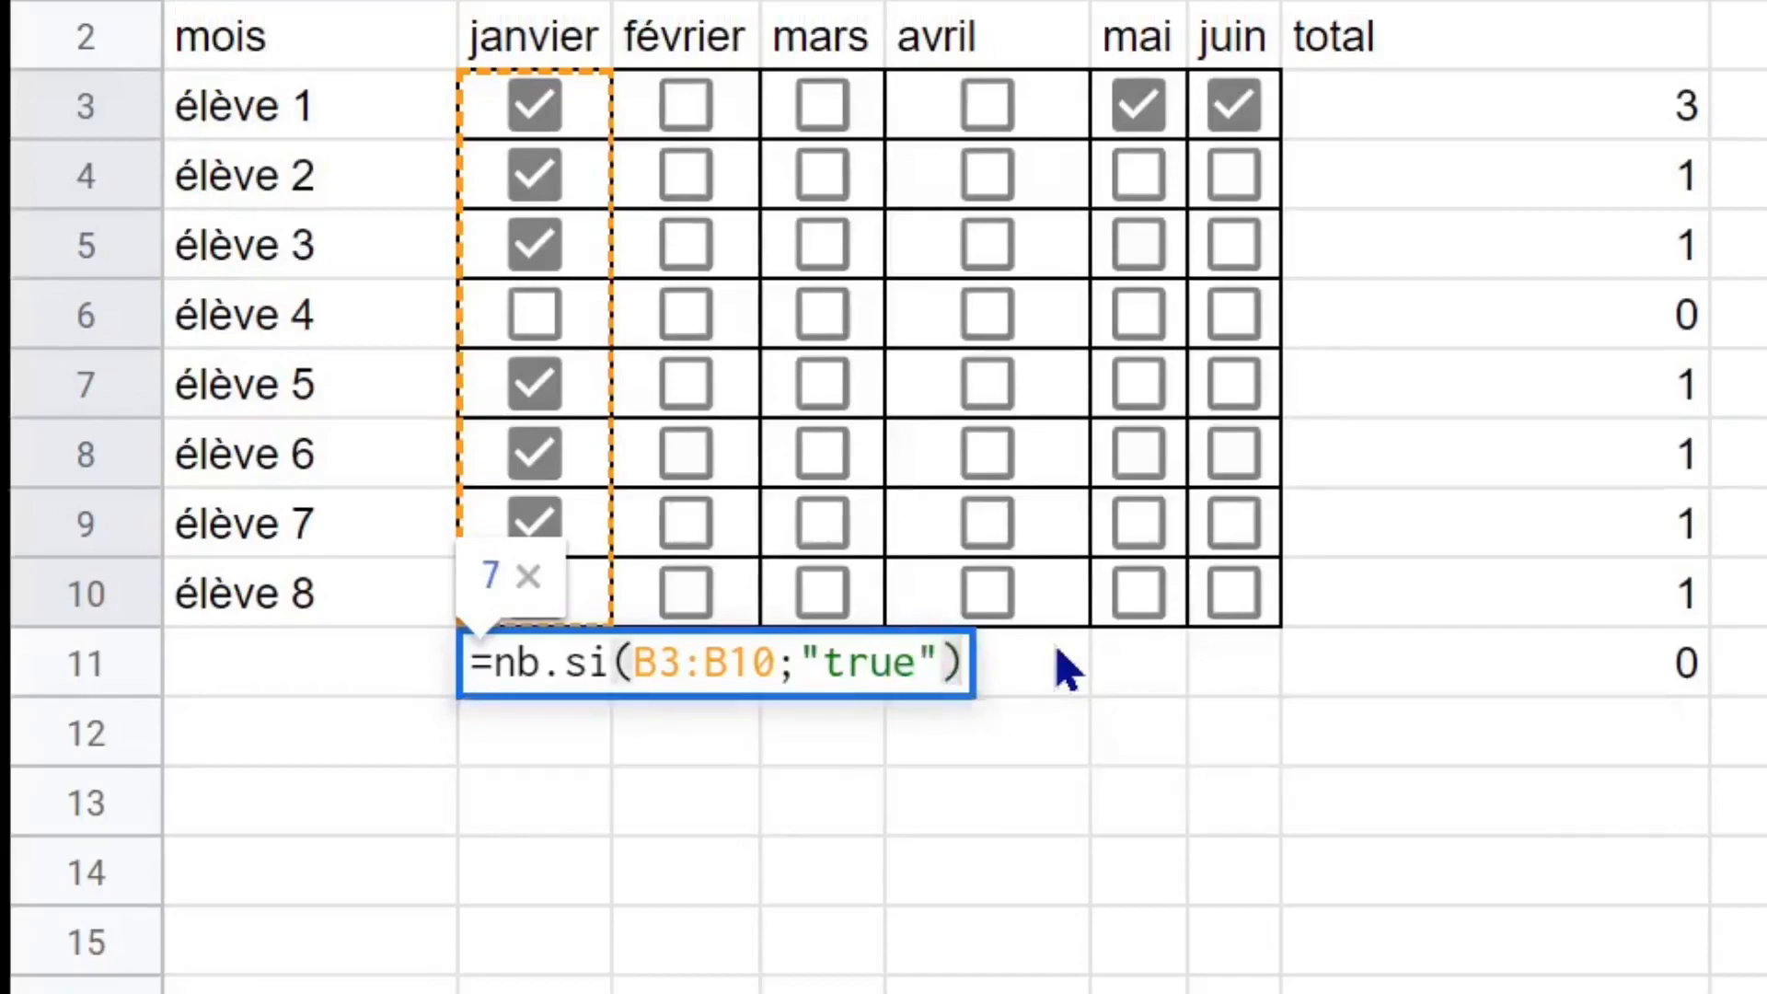
{"action": "key", "text": "Return"}
Fill the NB.SI formula from B11 across row 11 to the total column and clear the superfluous formula in H11.
{"action": "left_click", "coordinate": [543, 676]}
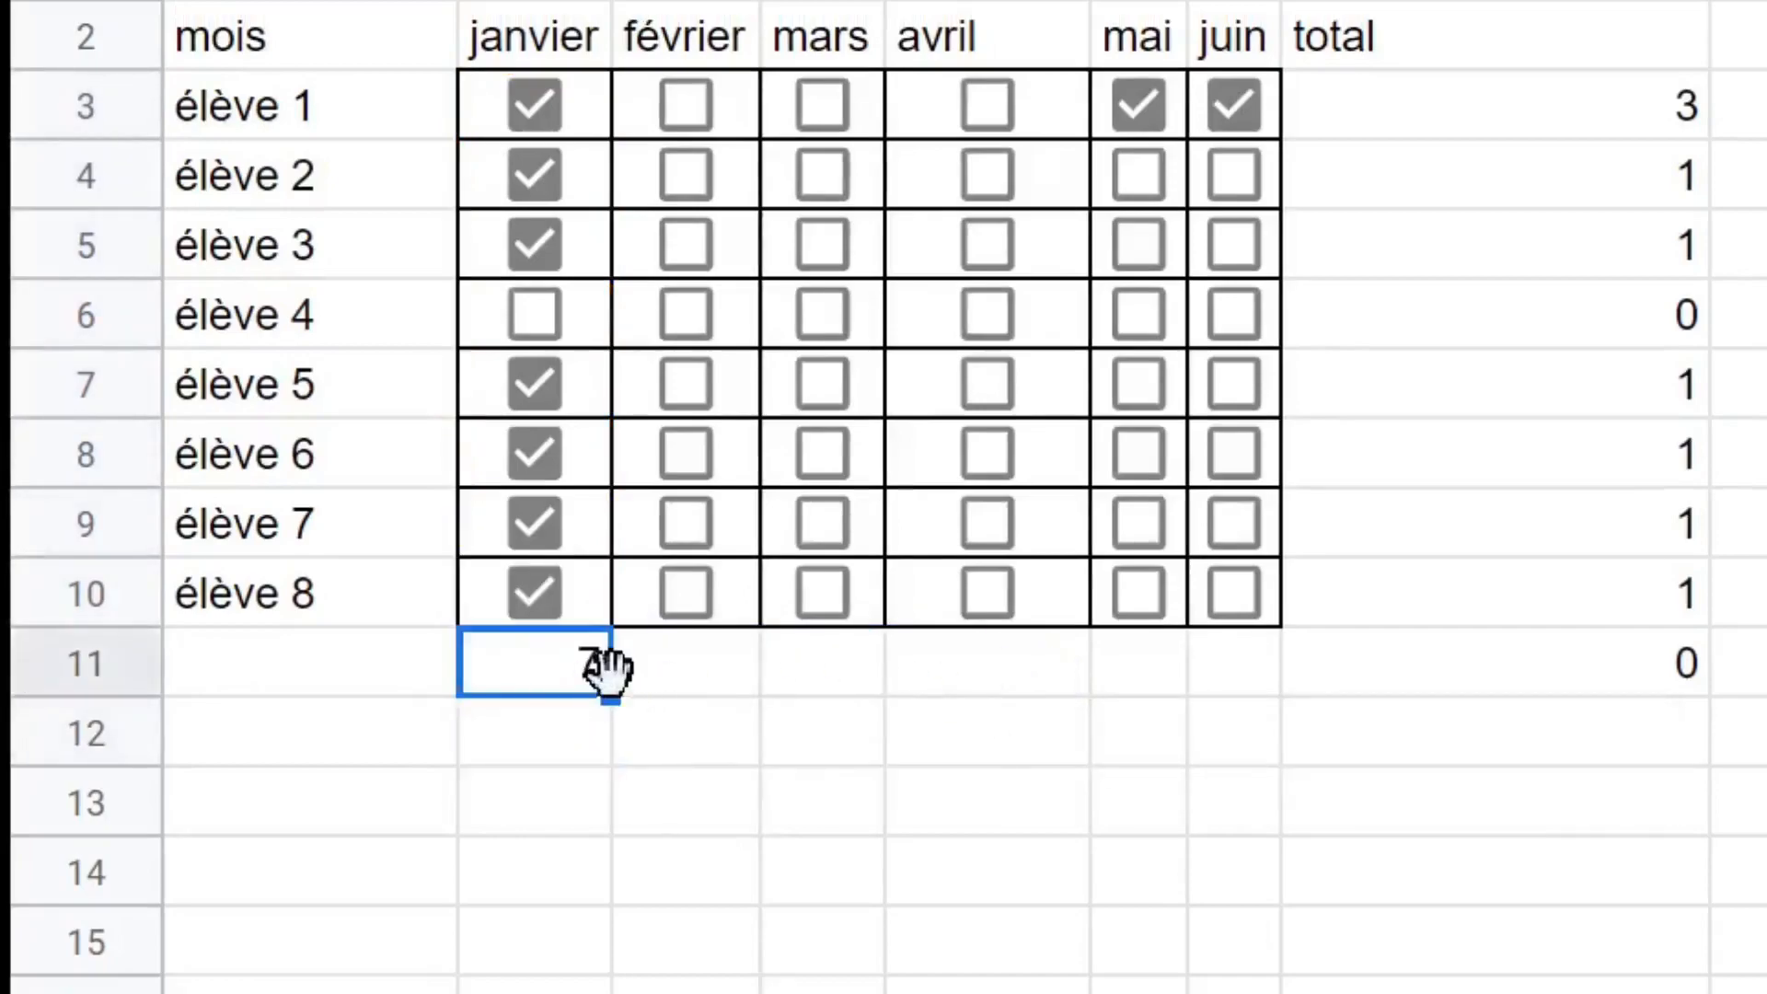
{"action": "left_click_drag", "start_coordinate": [611, 698], "coordinate": [1538, 726]}
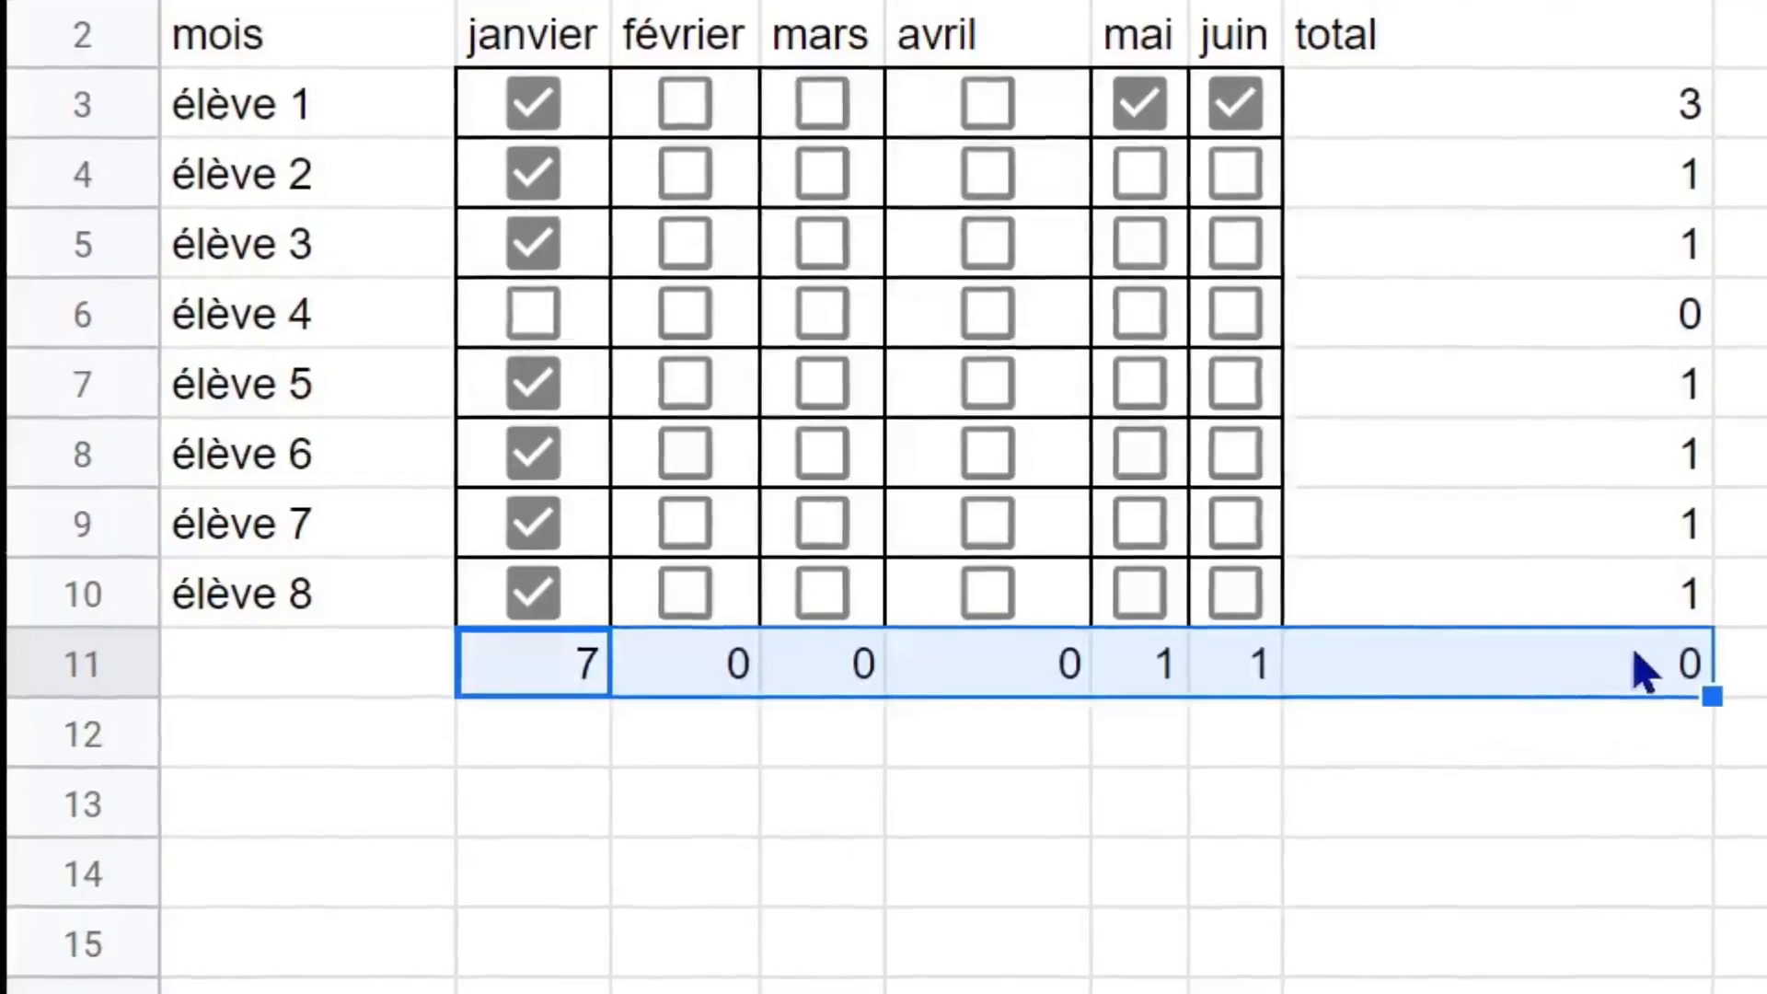
{"action": "left_click", "coordinate": [1648, 679]}
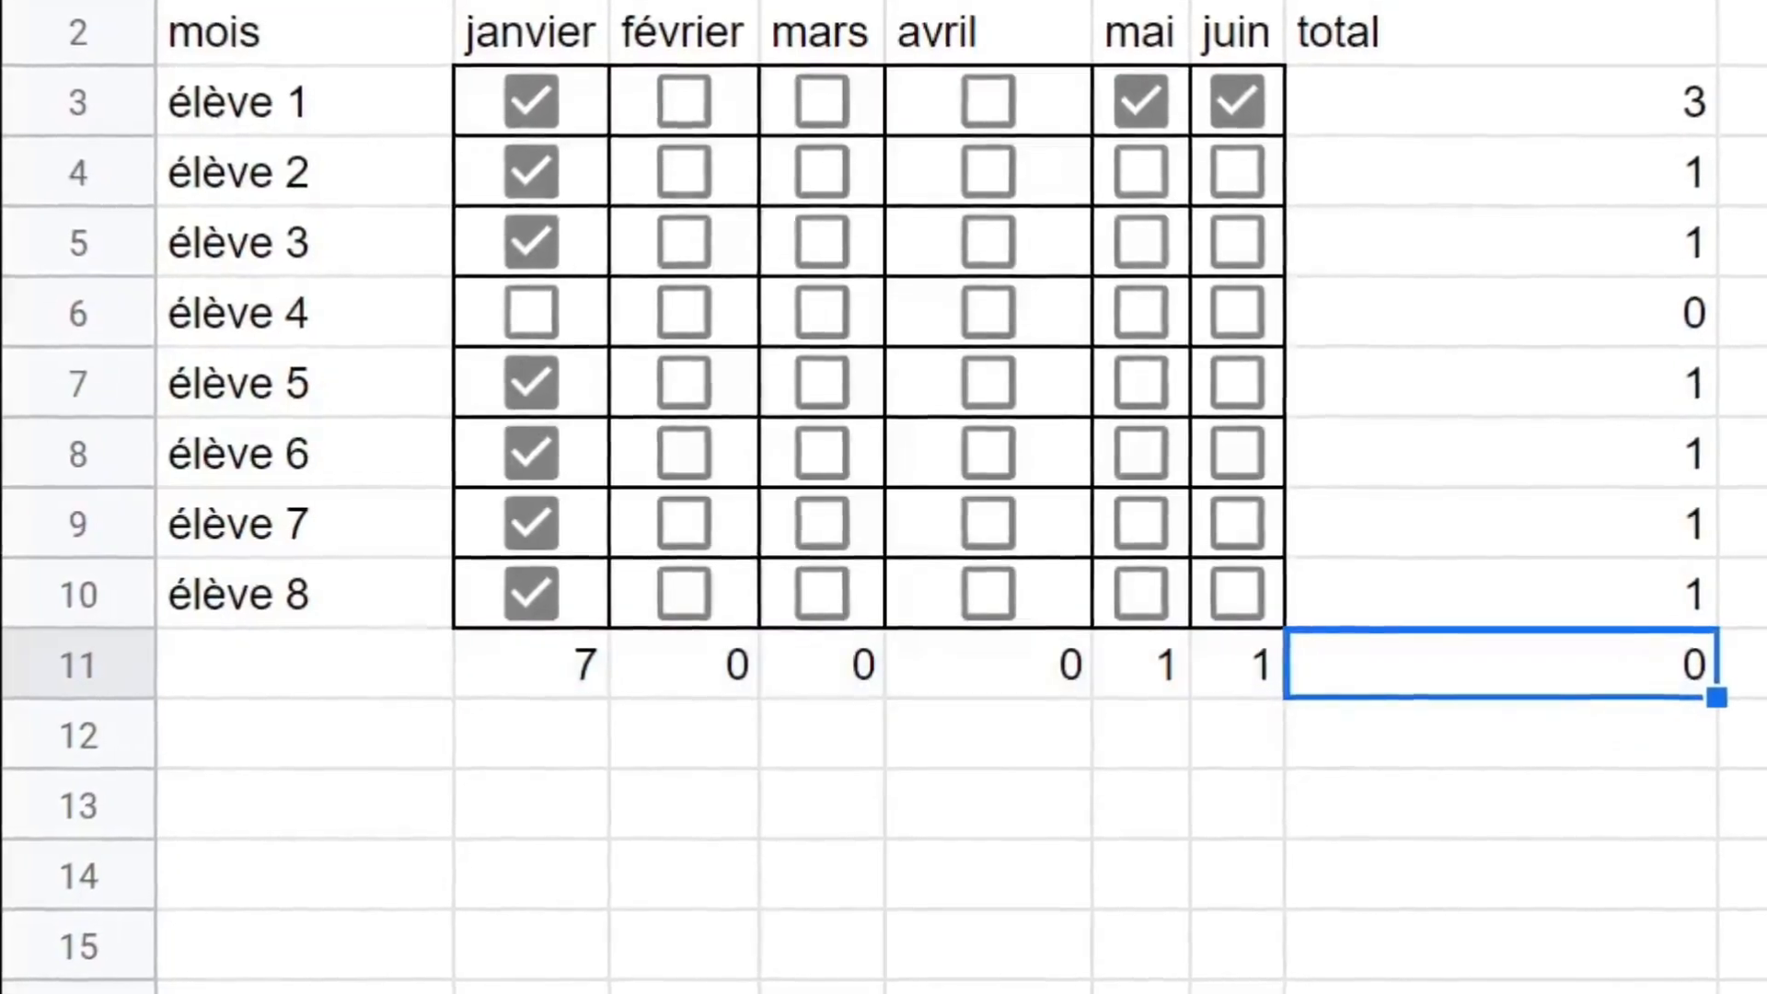
{"action": "key", "text": "Delete"}
{"action": "left_click", "coordinate": [1142, 879]}
{"action": "left_click", "coordinate": [593, 655]}
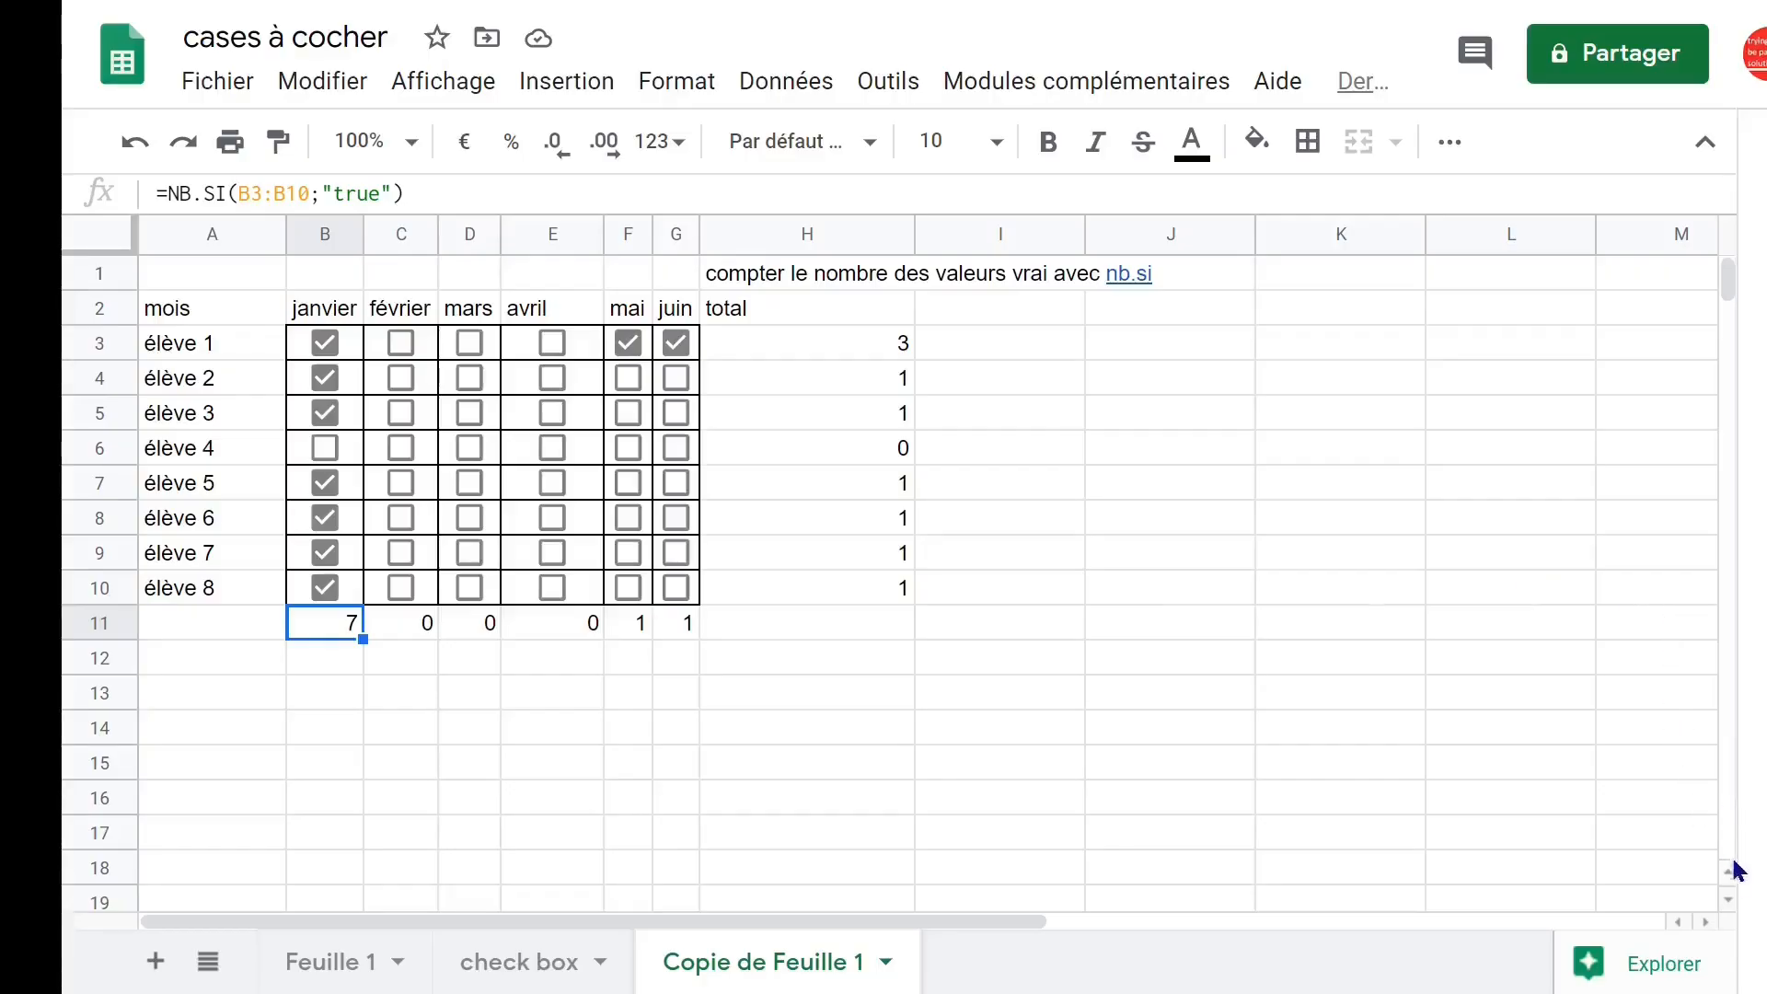
Enter the heading "solution 2" in I2, beside the total heading.
{"action": "left_click", "coordinate": [1031, 354]}
{"action": "left_click", "coordinate": [1003, 313]}
{"action": "type", "text": "solution 2"}
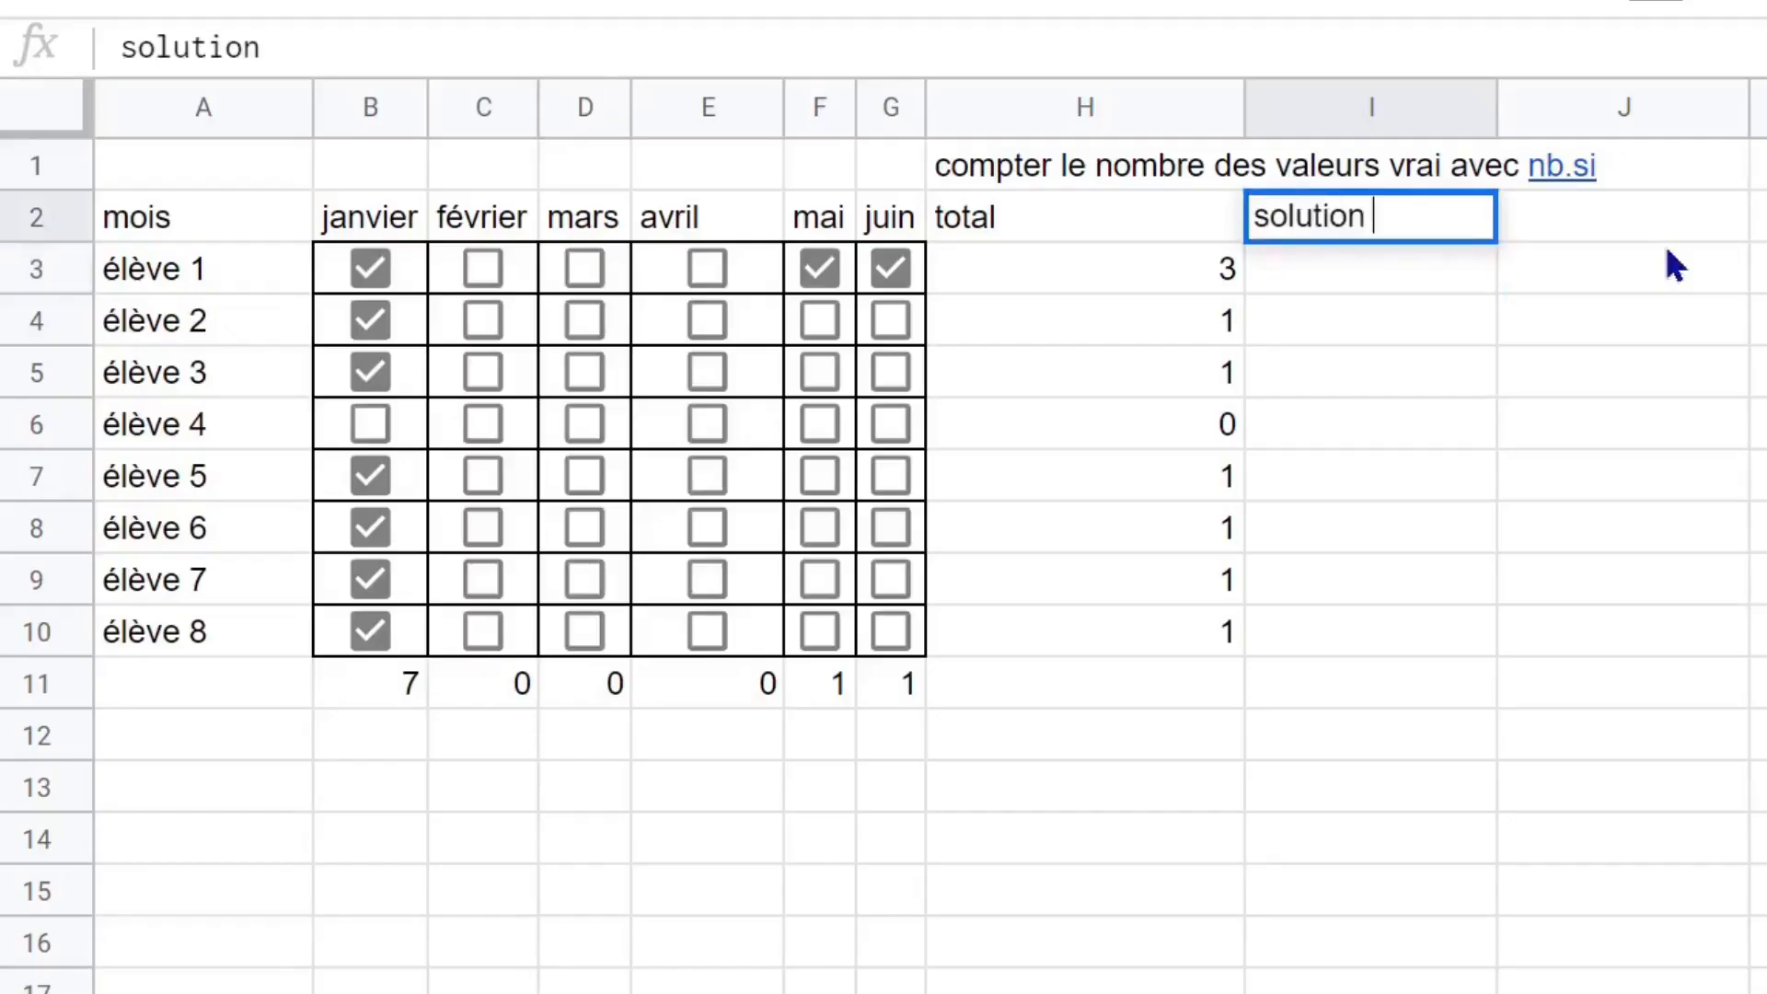
{"action": "key", "text": "Return"}
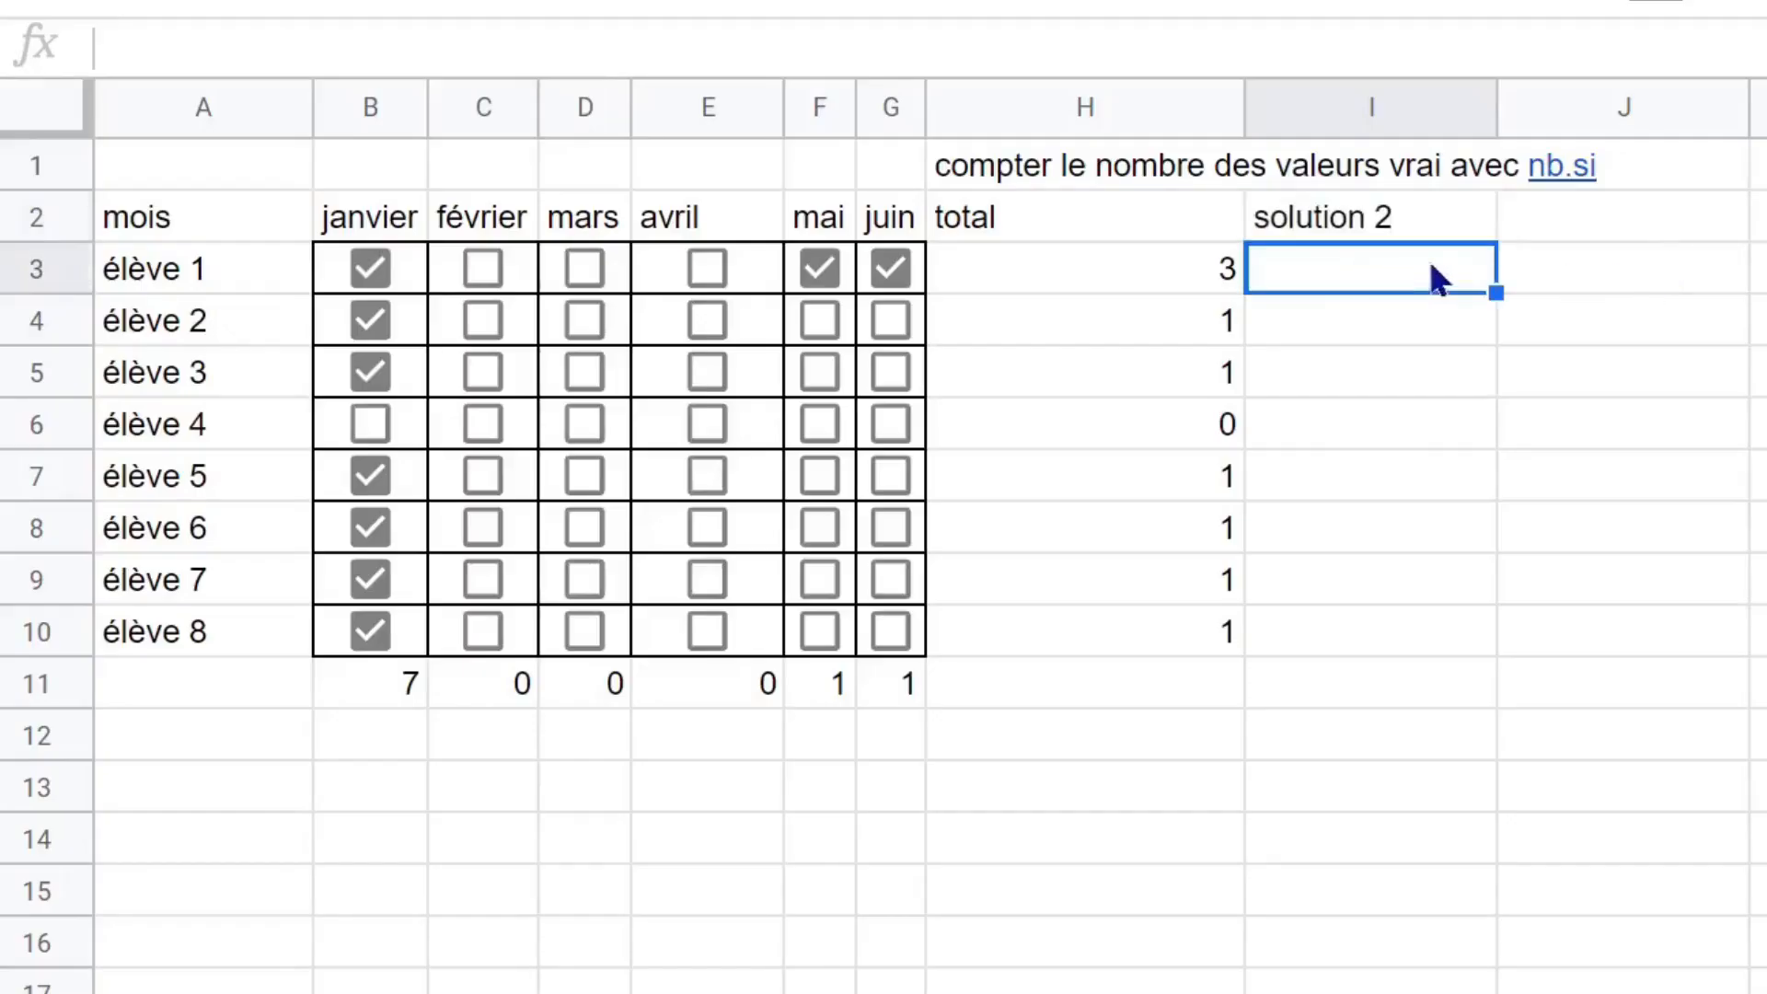
Apply a light yellow fill colour to élève 1's checkbox cells B3:G3.
{"action": "left_click", "coordinate": [334, 269]}
{"action": "left_click_drag", "start_coordinate": [334, 269], "coordinate": [873, 280]}
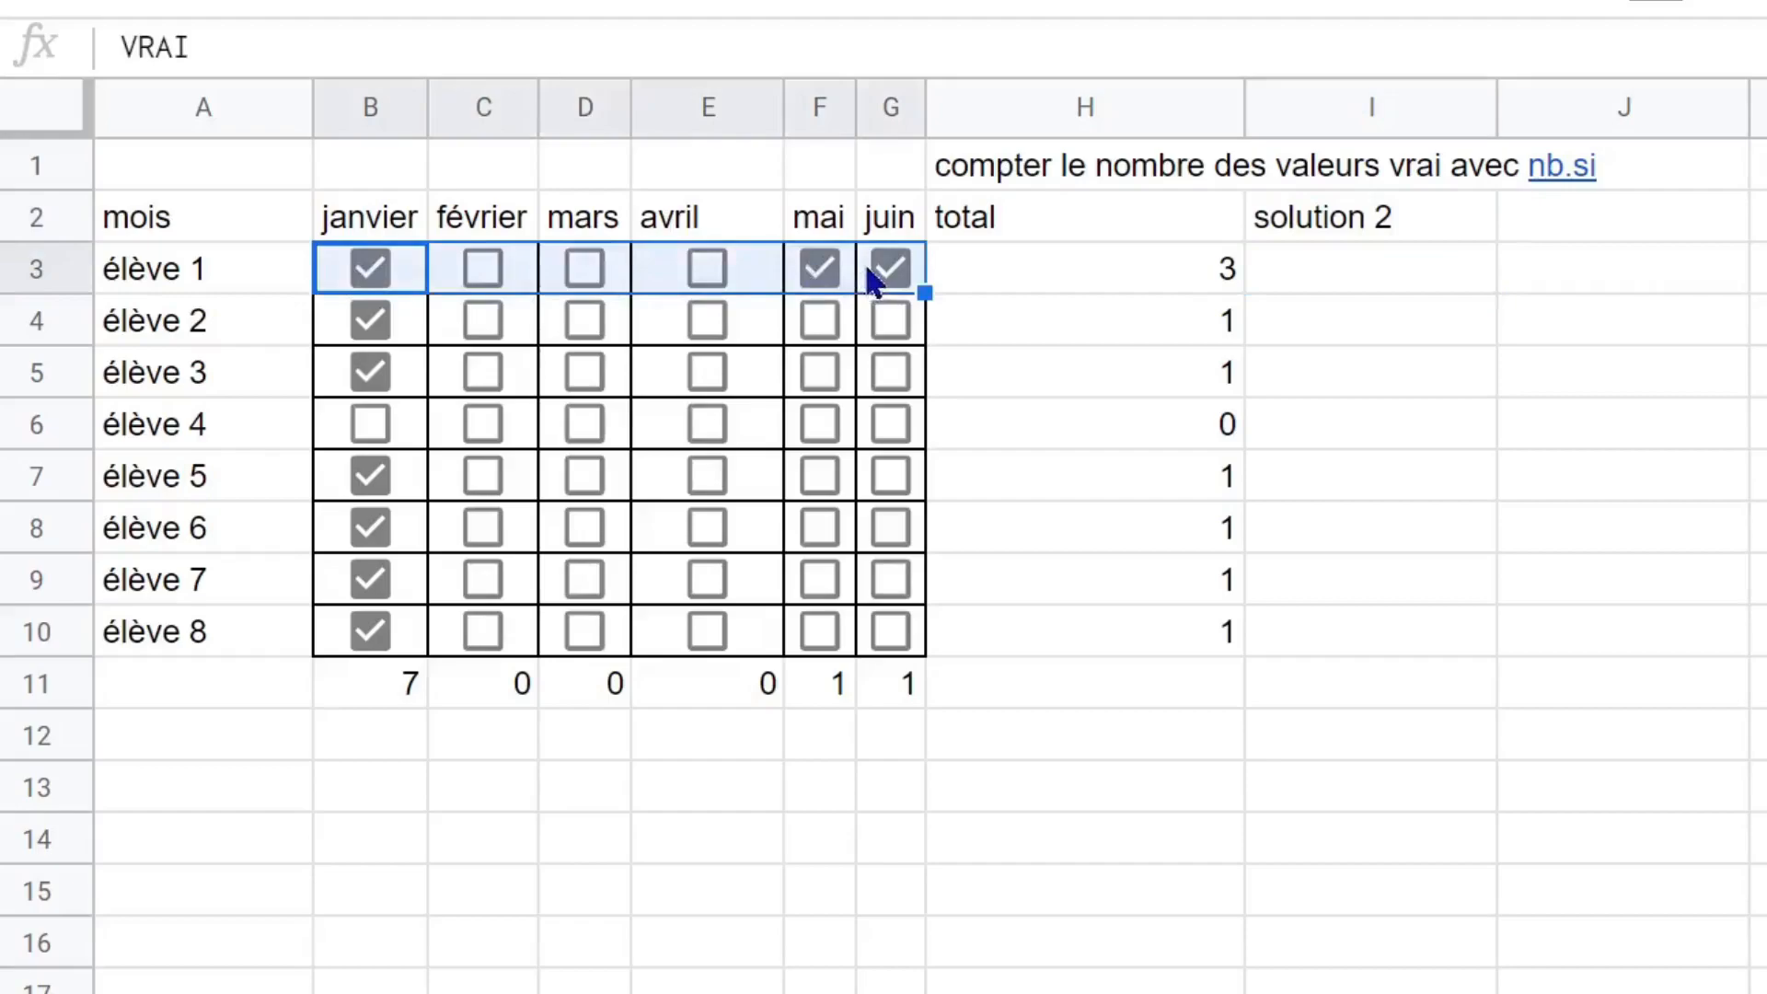
{"action": "left_click", "coordinate": [890, 3]}
{"action": "left_click", "coordinate": [890, 3]}
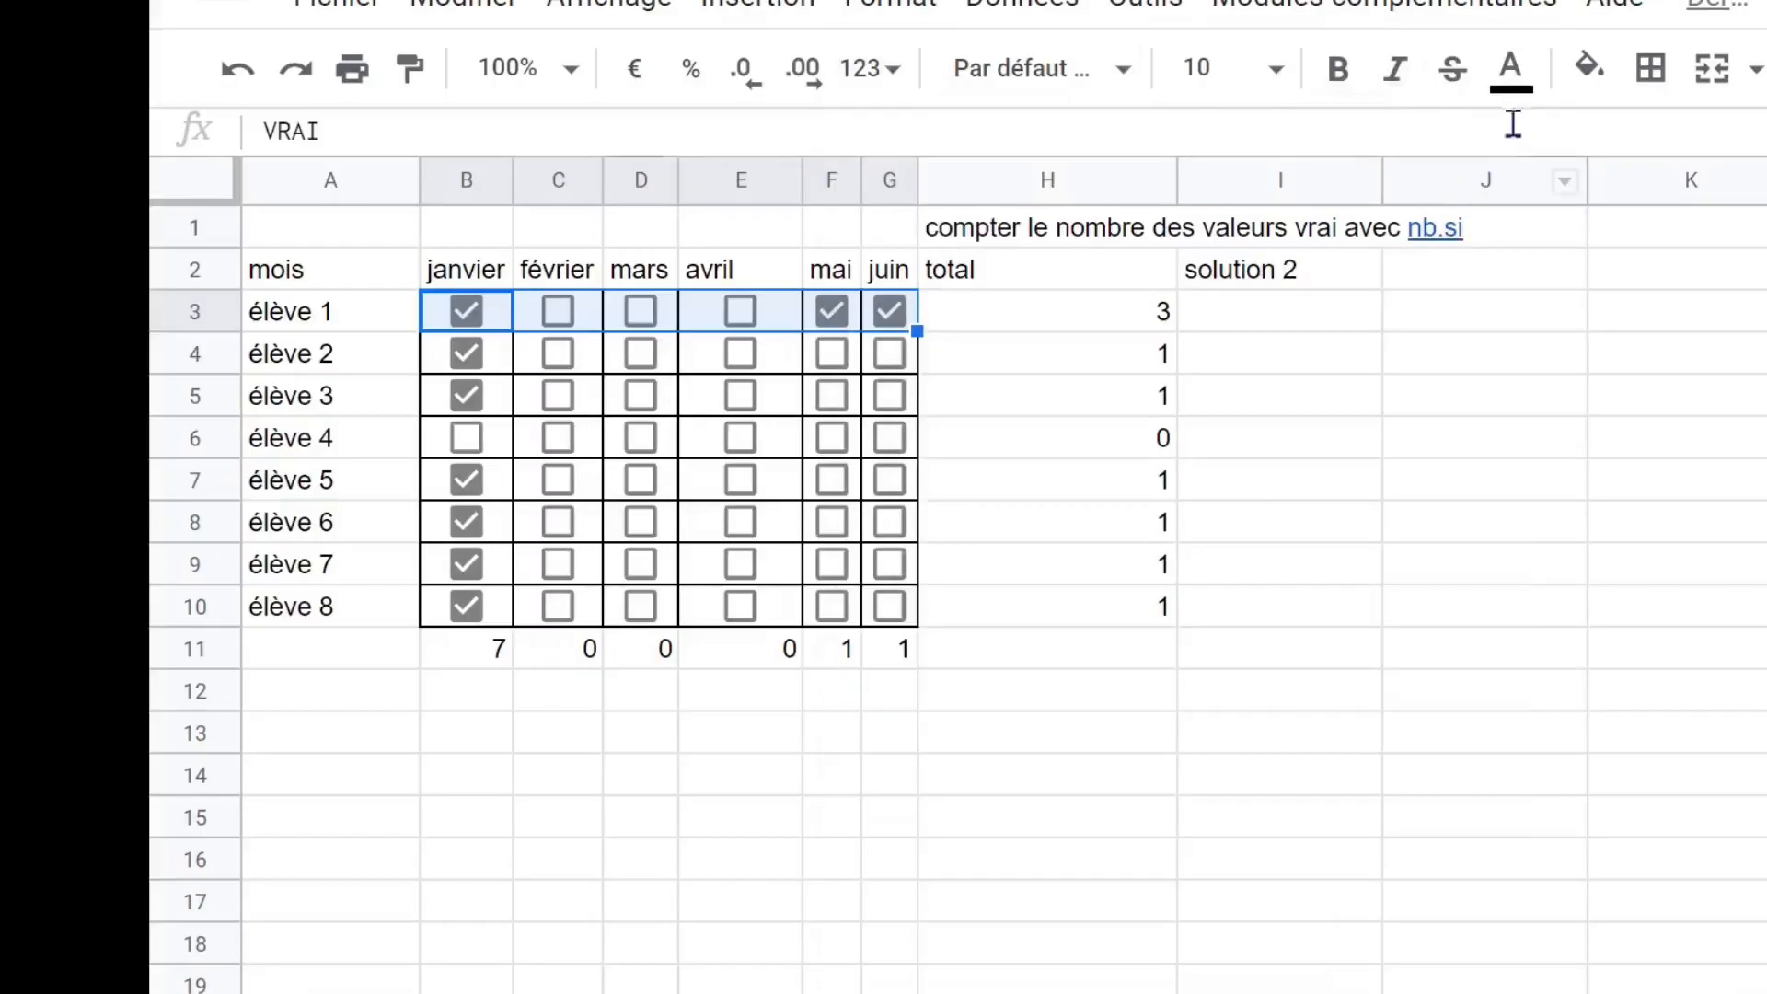
{"action": "left_click", "coordinate": [1593, 81]}
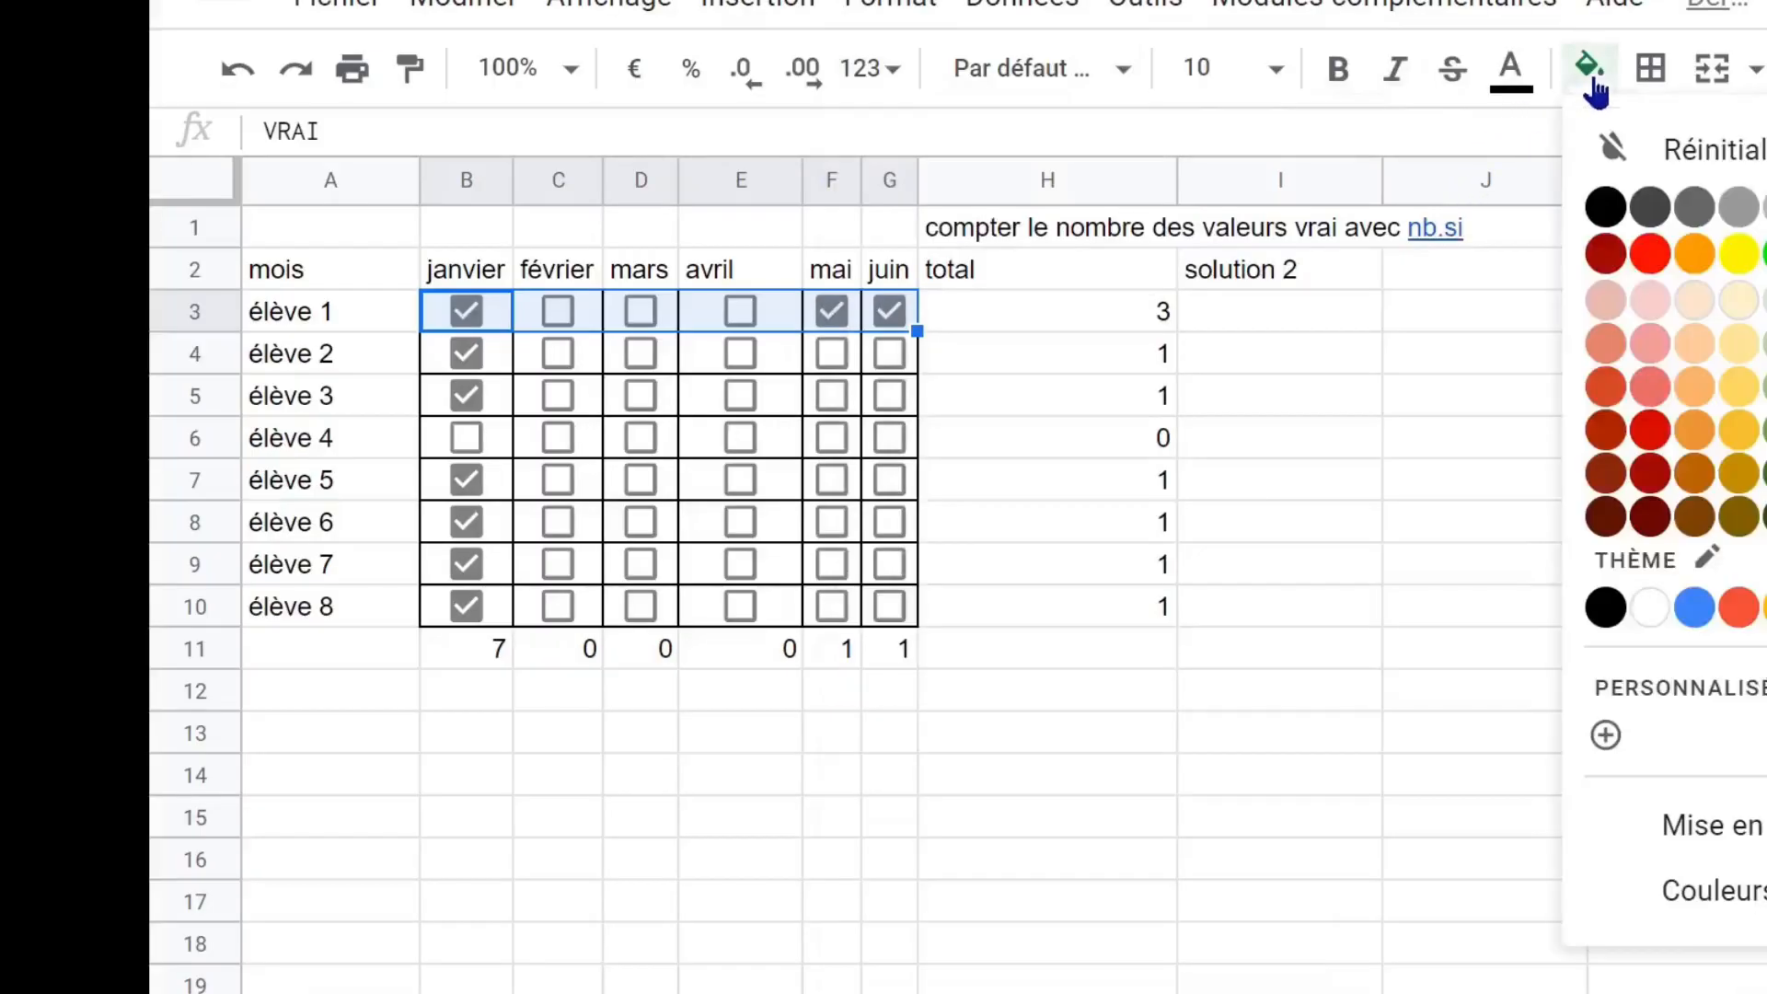
{"action": "left_click", "coordinate": [1749, 357]}
{"action": "left_click", "coordinate": [1019, 540]}
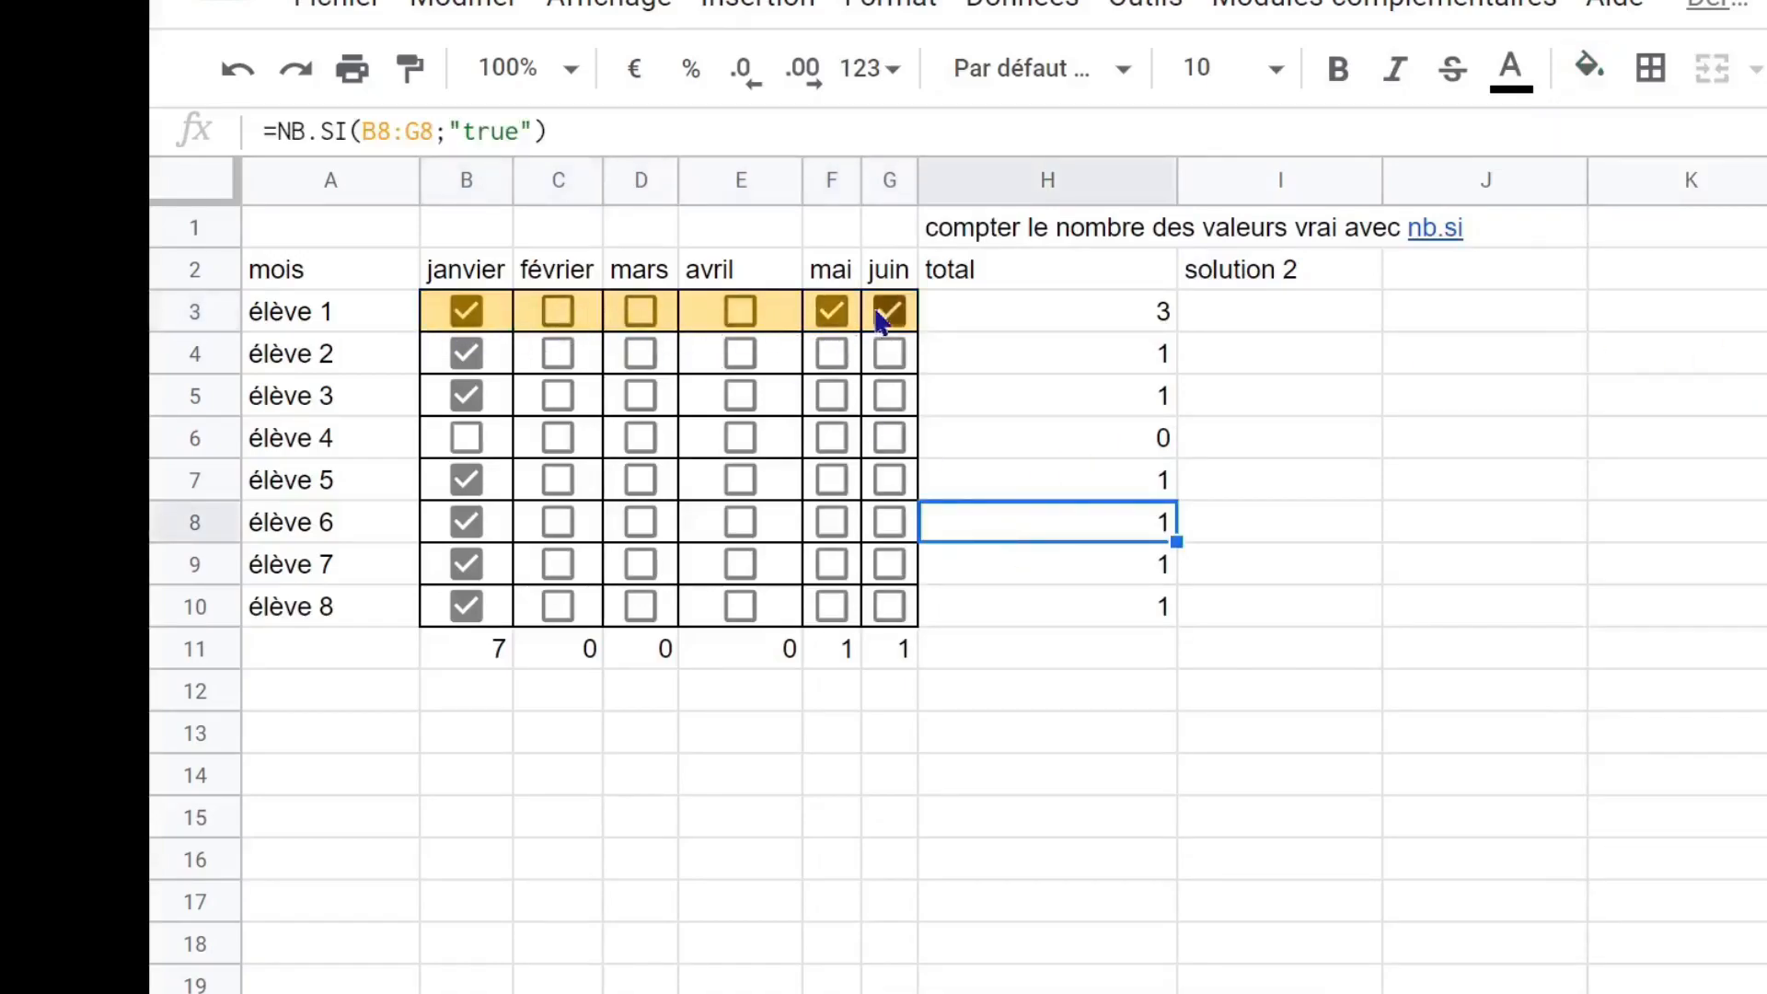
Tick élève 1's février and mars checkboxes and toggle the avril checkbox on and off.
{"action": "left_click", "coordinate": [556, 313]}
{"action": "left_click", "coordinate": [635, 313]}
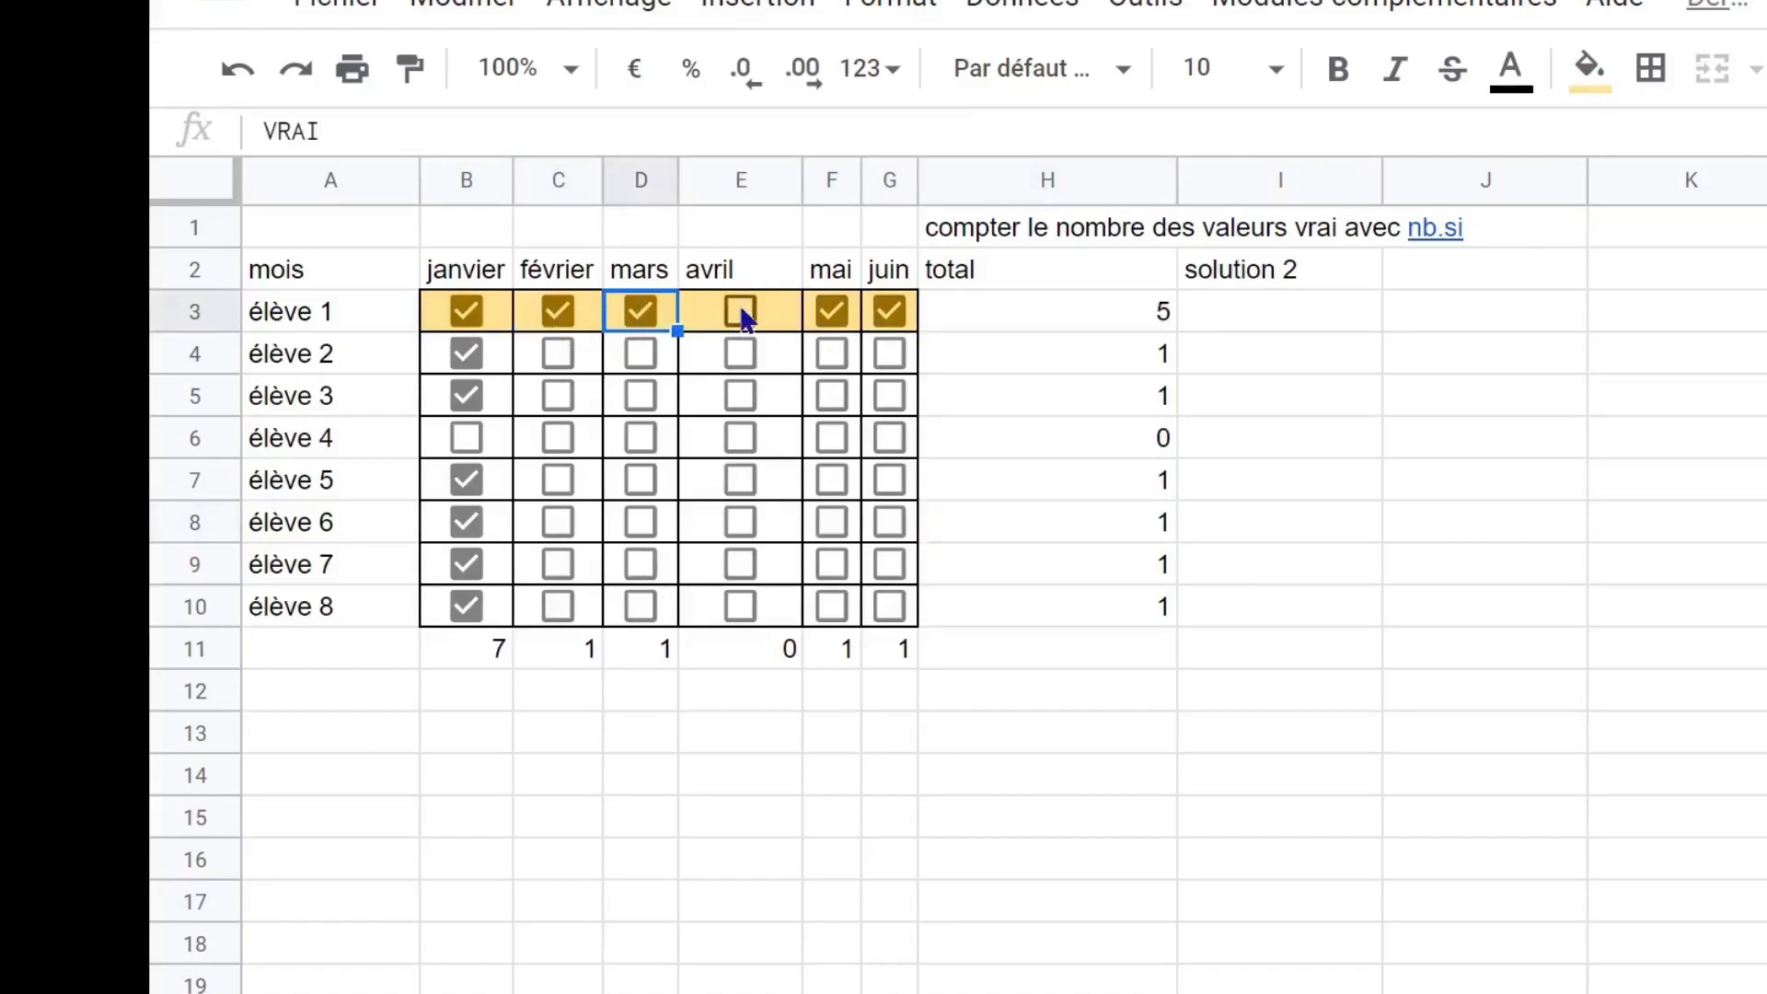
{"action": "left_click", "coordinate": [736, 313]}
{"action": "left_click", "coordinate": [734, 315]}
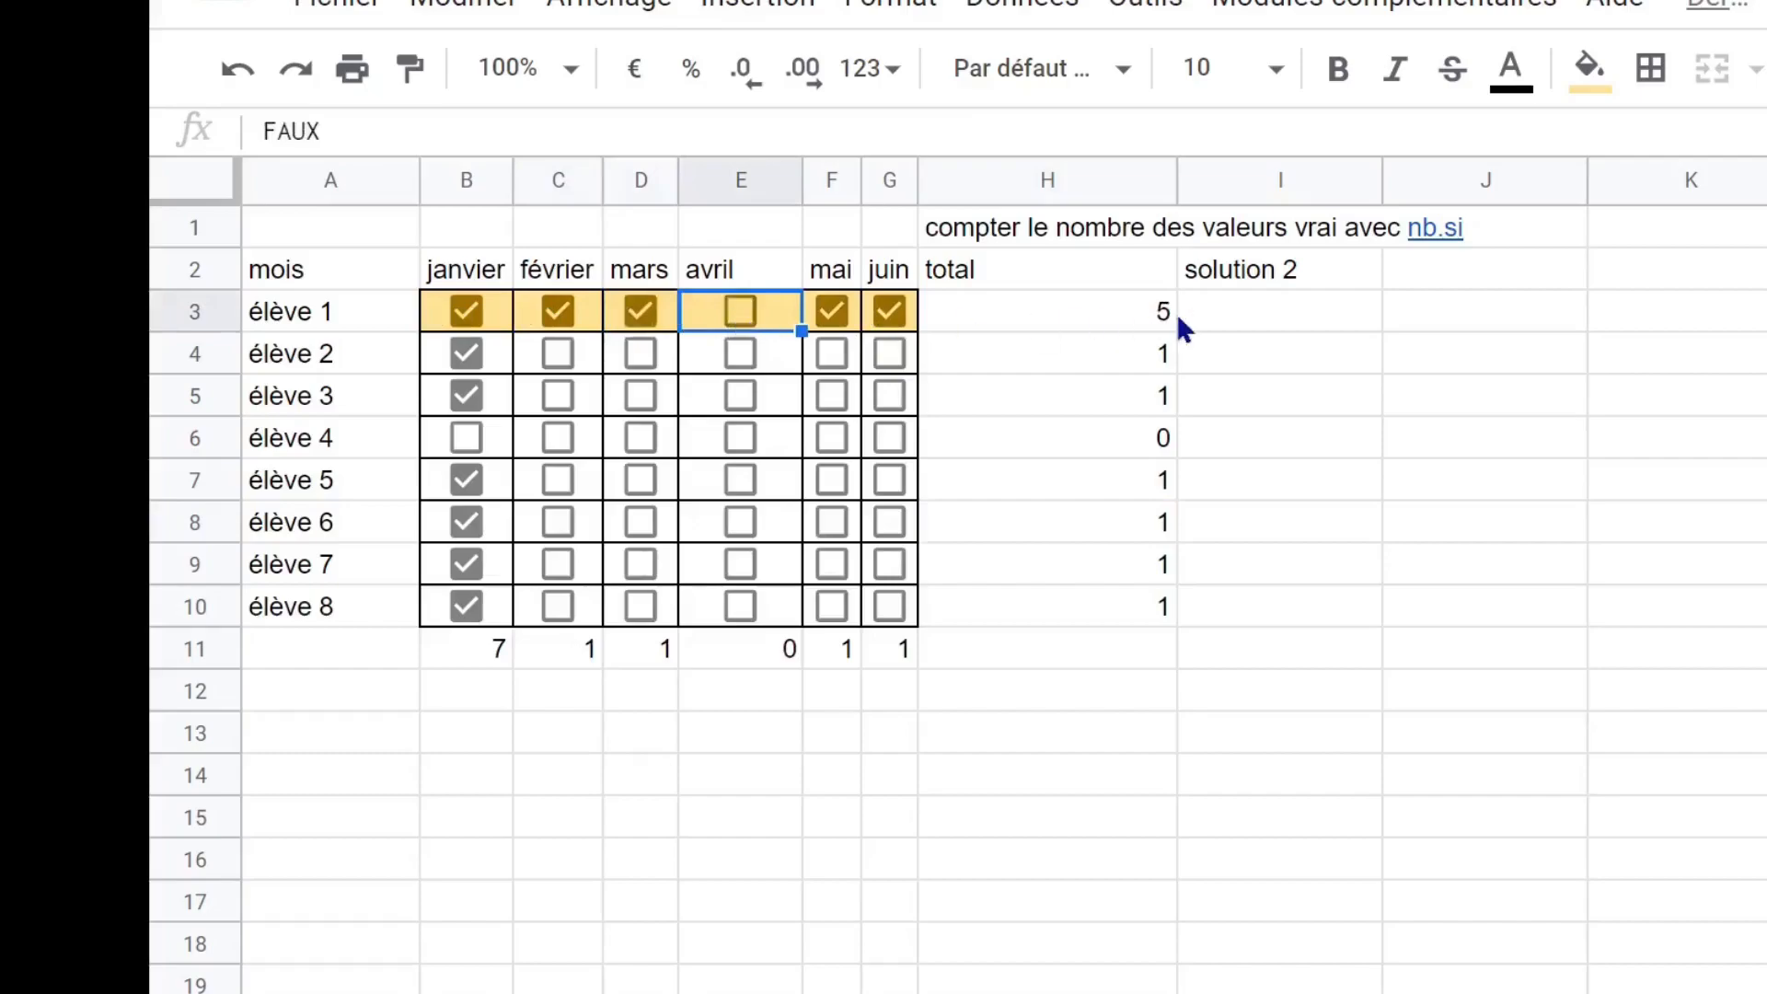
Enter =SOMME(B3:G3) in I3 to try summing élève 1's checkboxes.
{"action": "left_click", "coordinate": [1282, 309]}
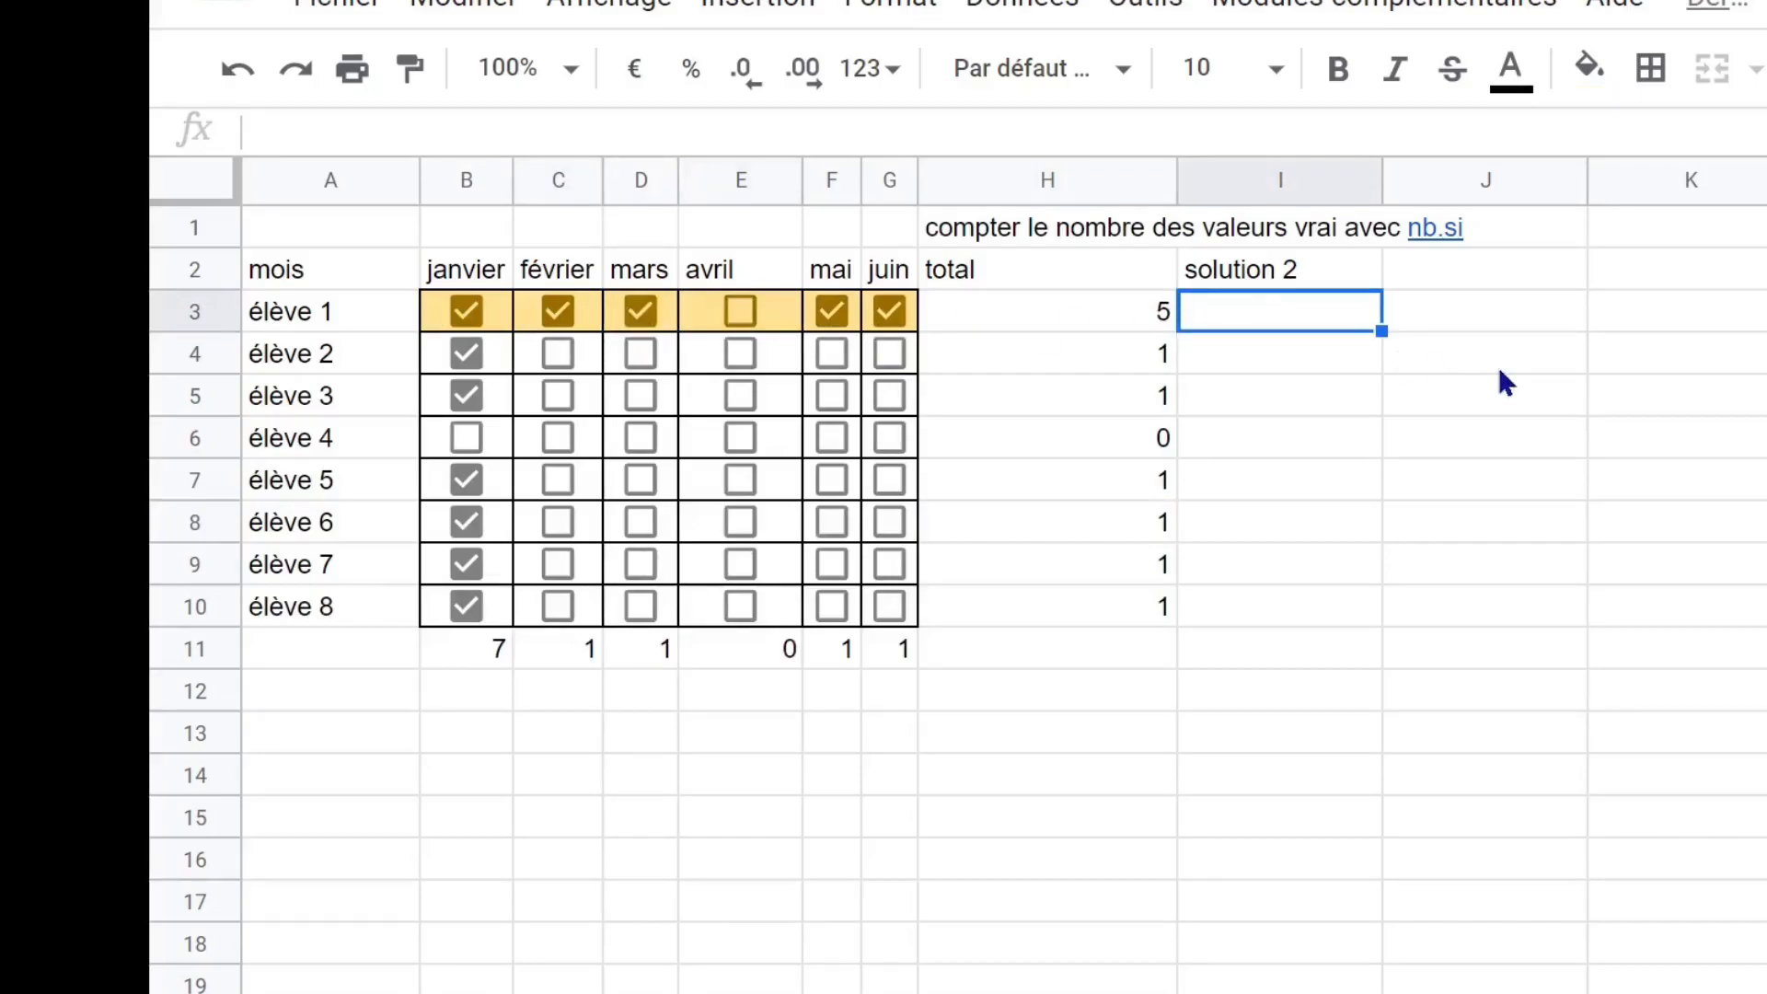
{"action": "type", "text": "=somme"}
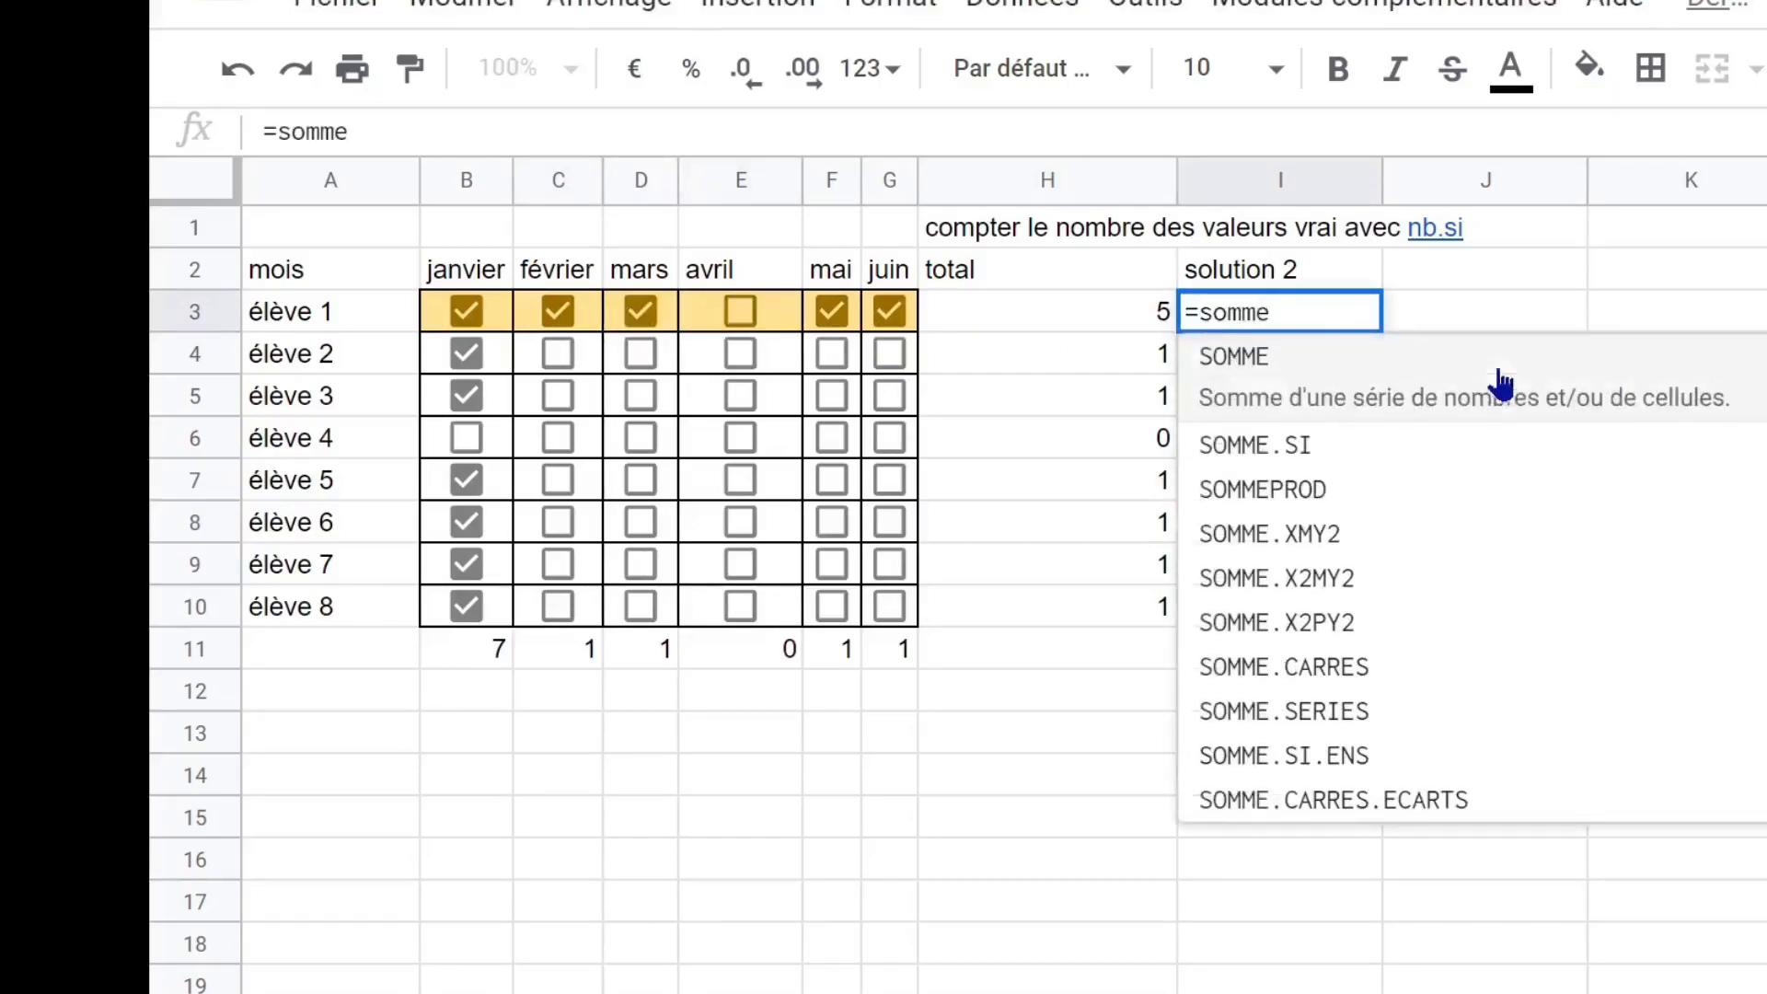
{"action": "type", "text": "("}
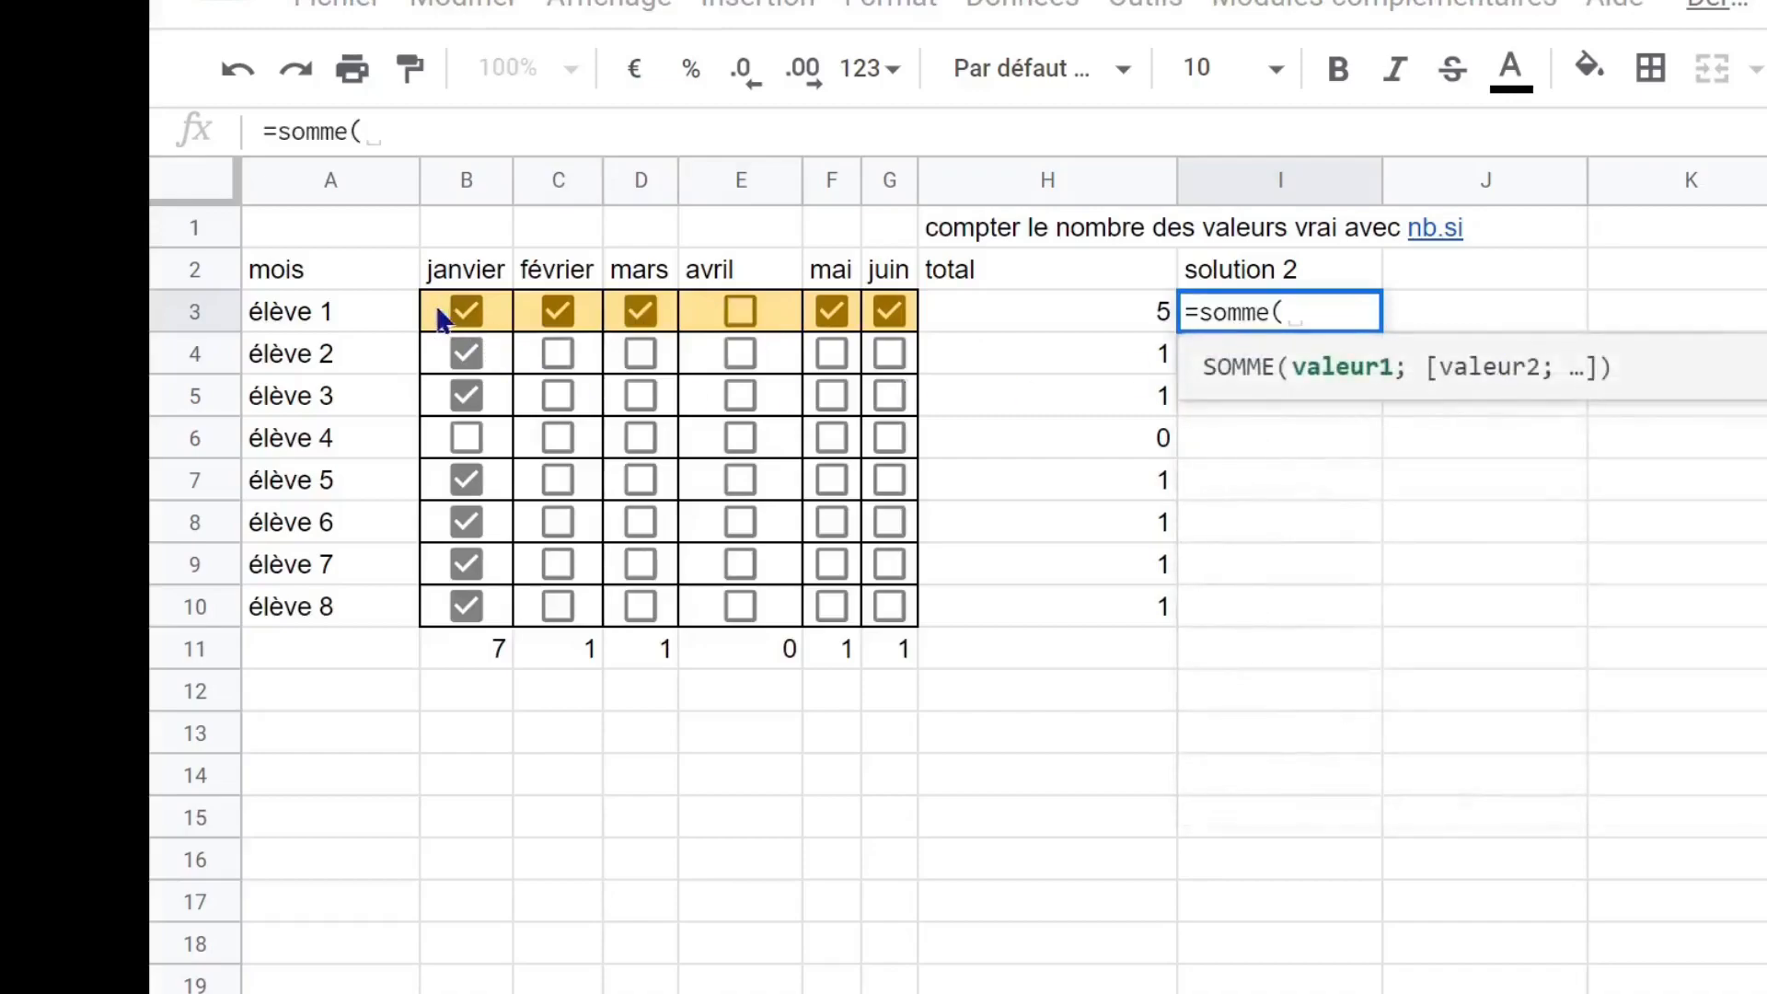
{"action": "left_click_drag", "start_coordinate": [439, 313], "coordinate": [882, 322]}
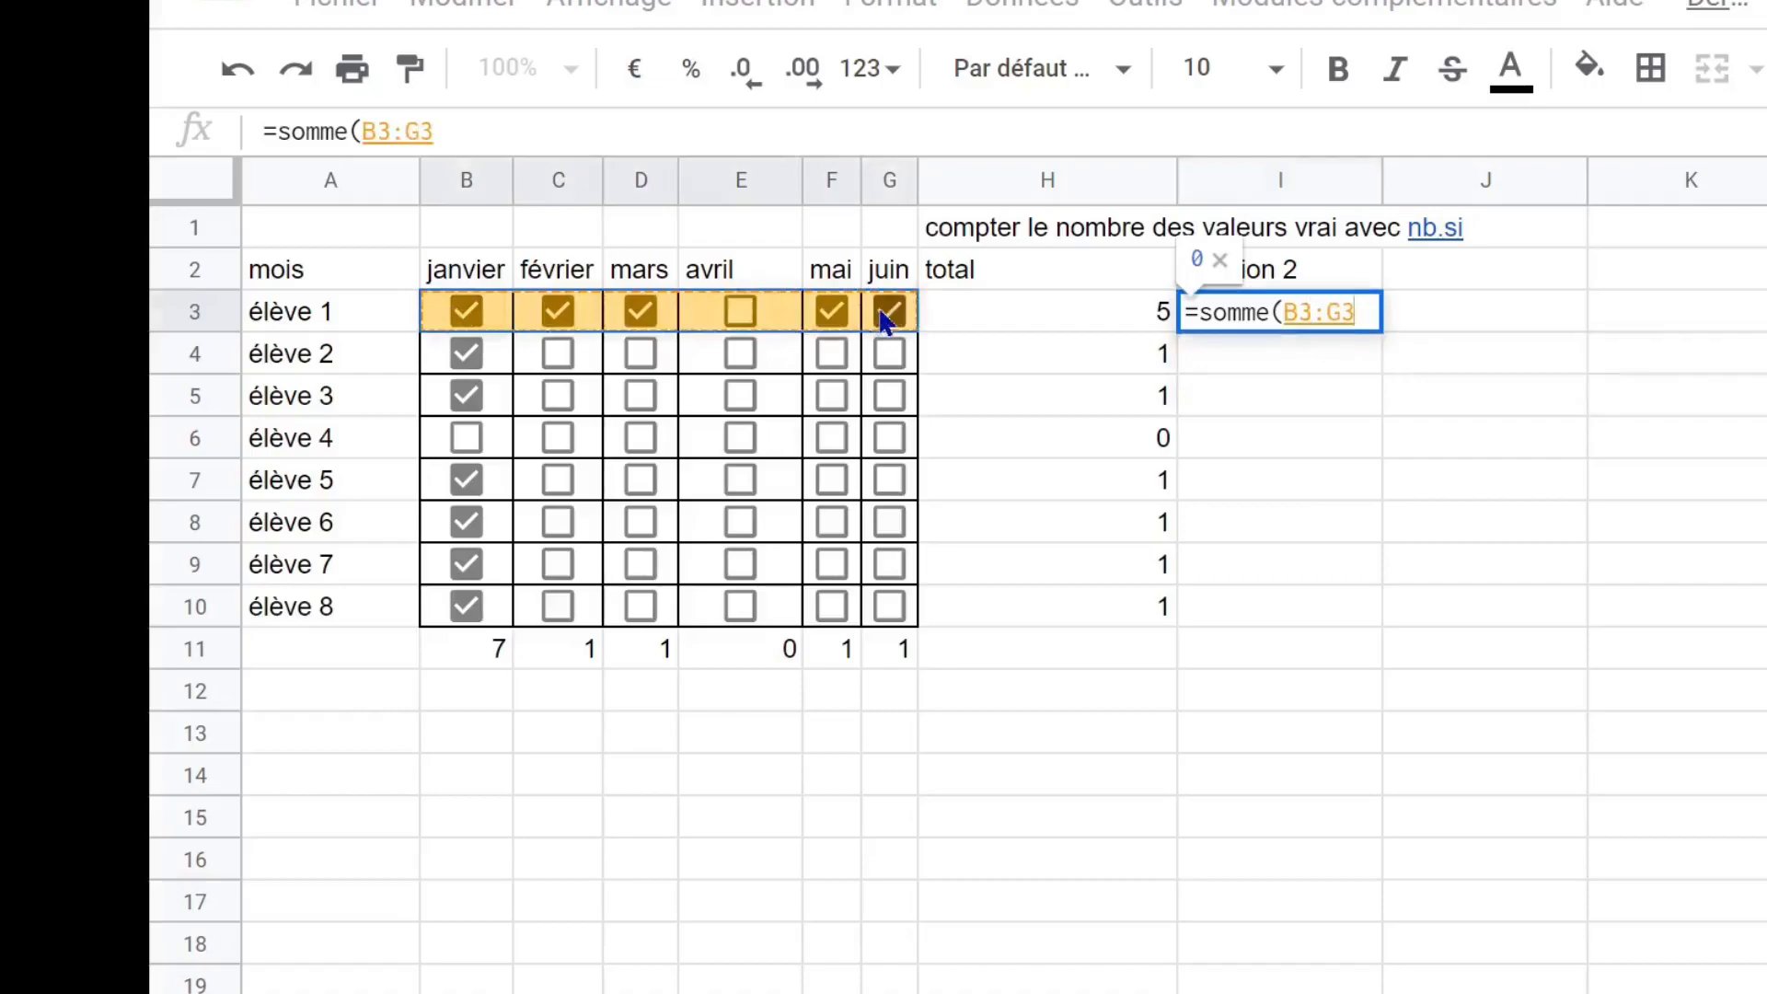
{"action": "key", "text": "Return"}
Edit the formula in I3 to =SOMME(1*(B3:G3)) so the checkbox values are multiplied by 1.
{"action": "left_click", "coordinate": [1353, 314]}
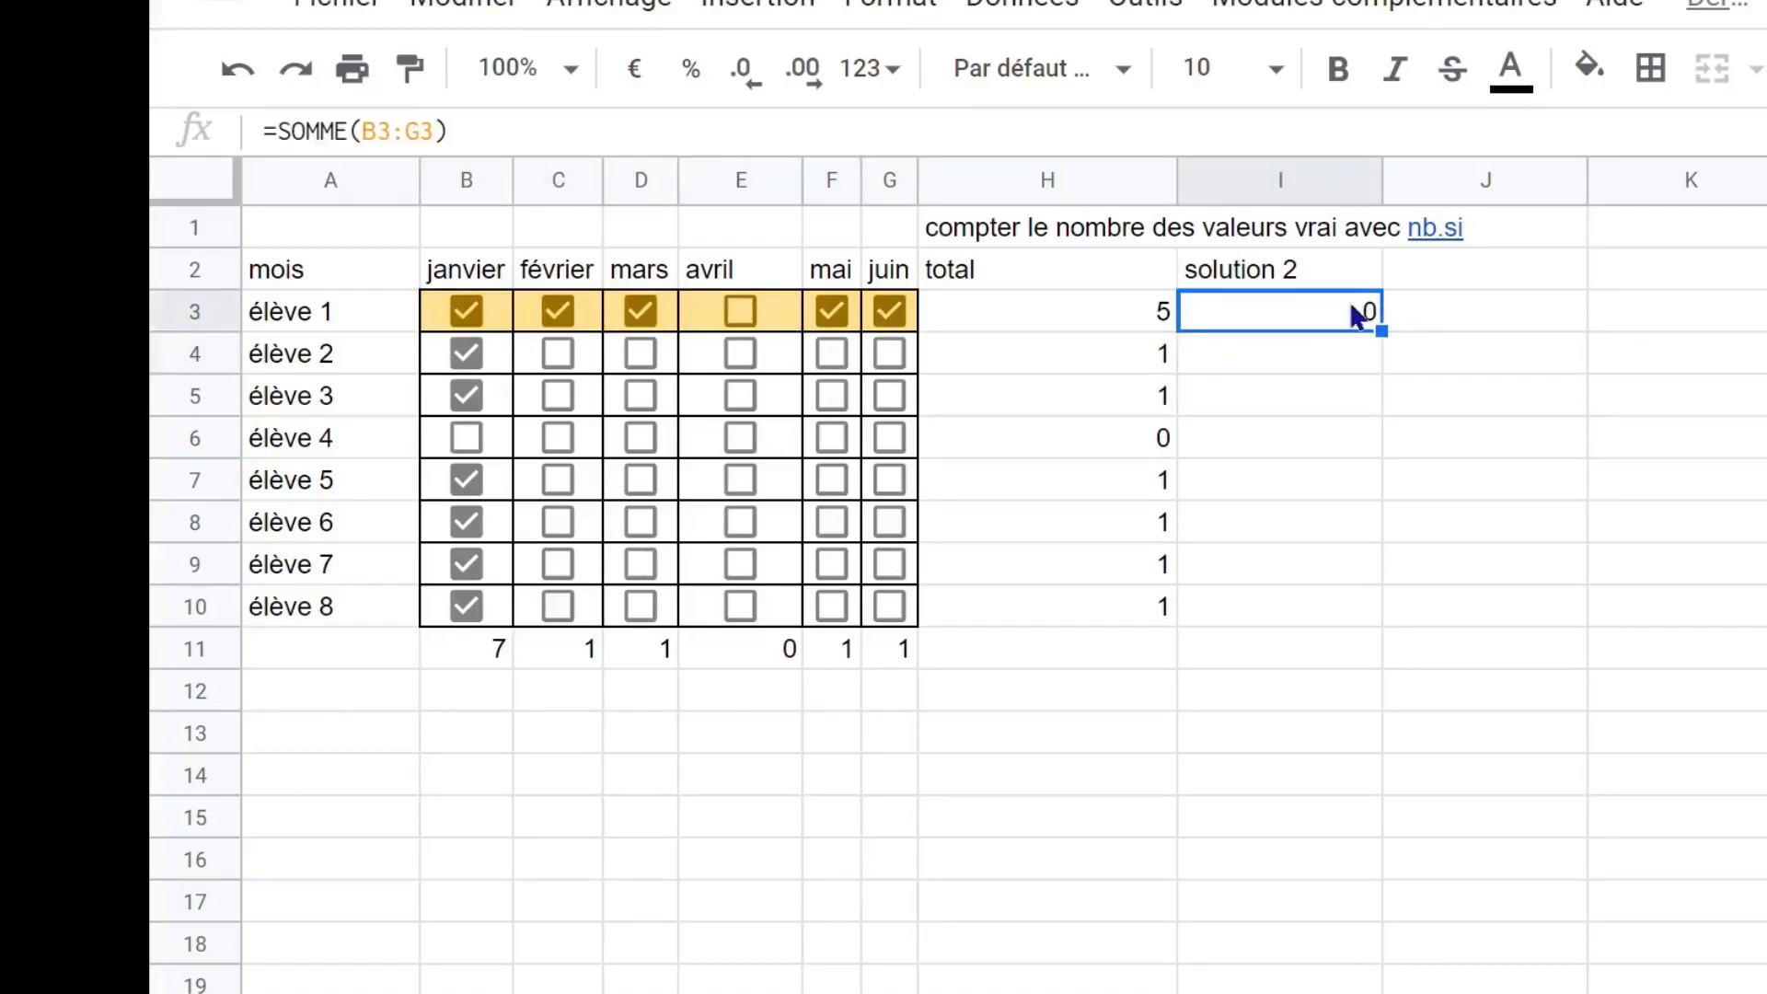
{"action": "double_click", "coordinate": [1355, 315]}
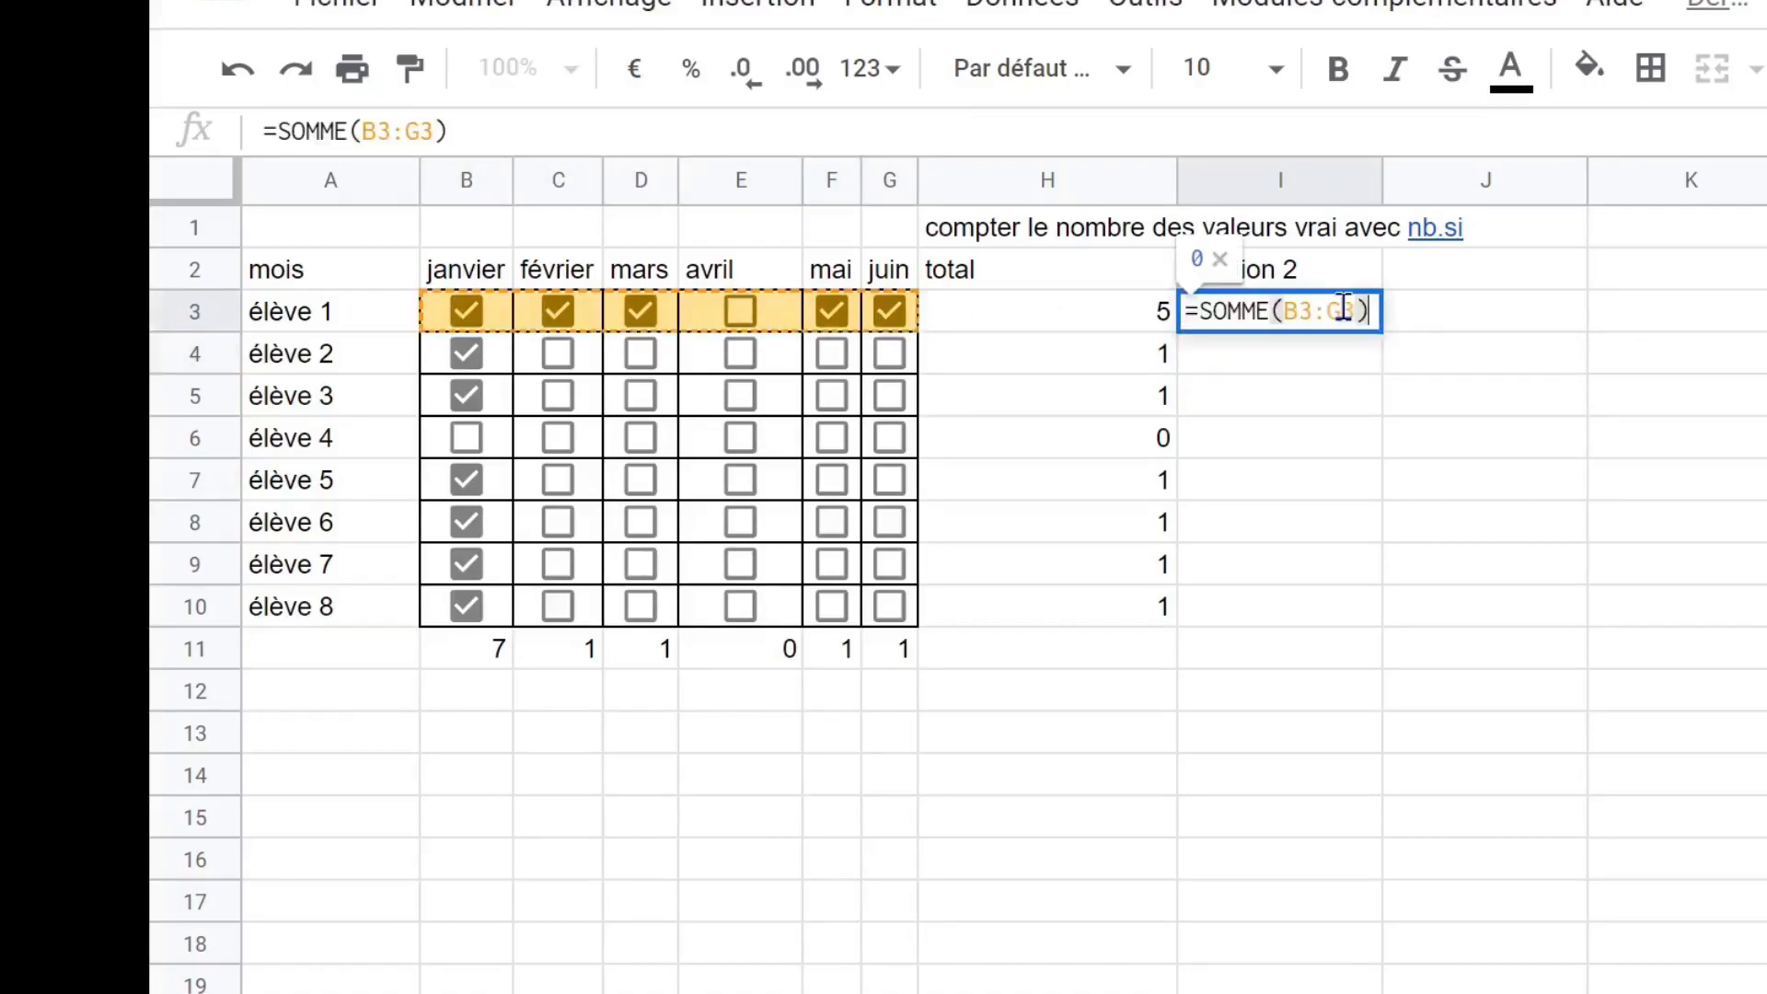
{"action": "left_click", "coordinate": [1276, 311]}
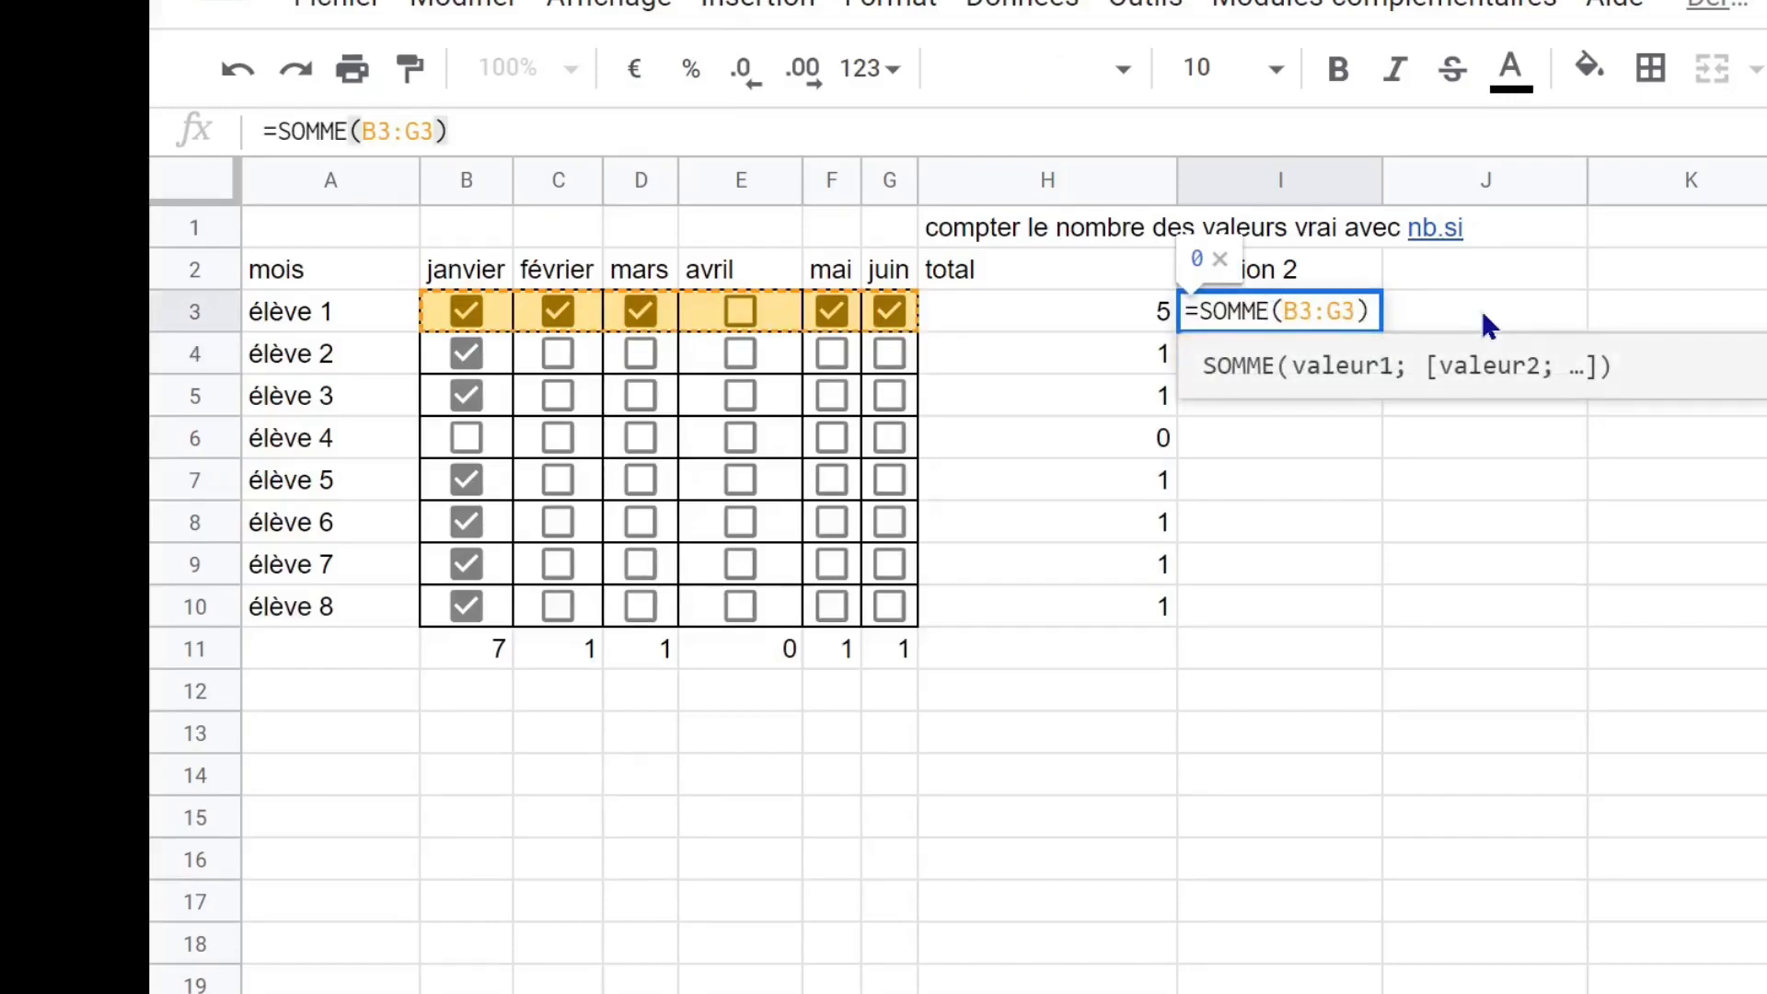
{"action": "type", "text": "1*"}
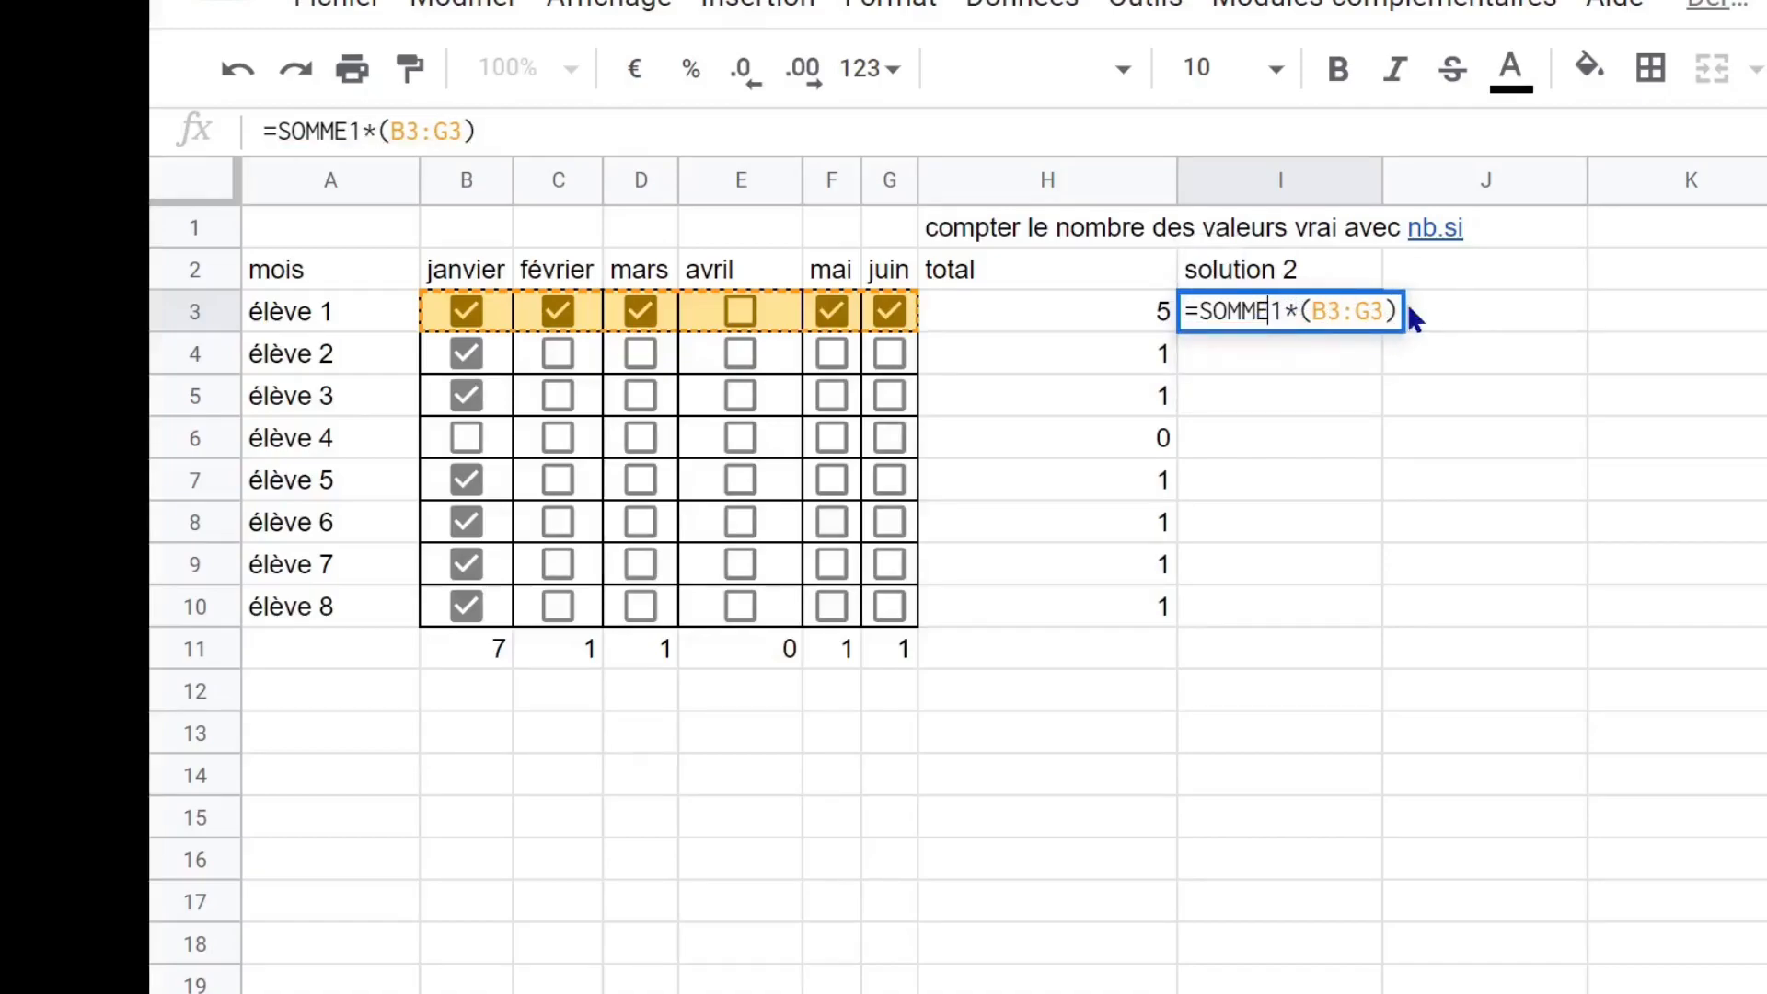
{"action": "type", "text": "("}
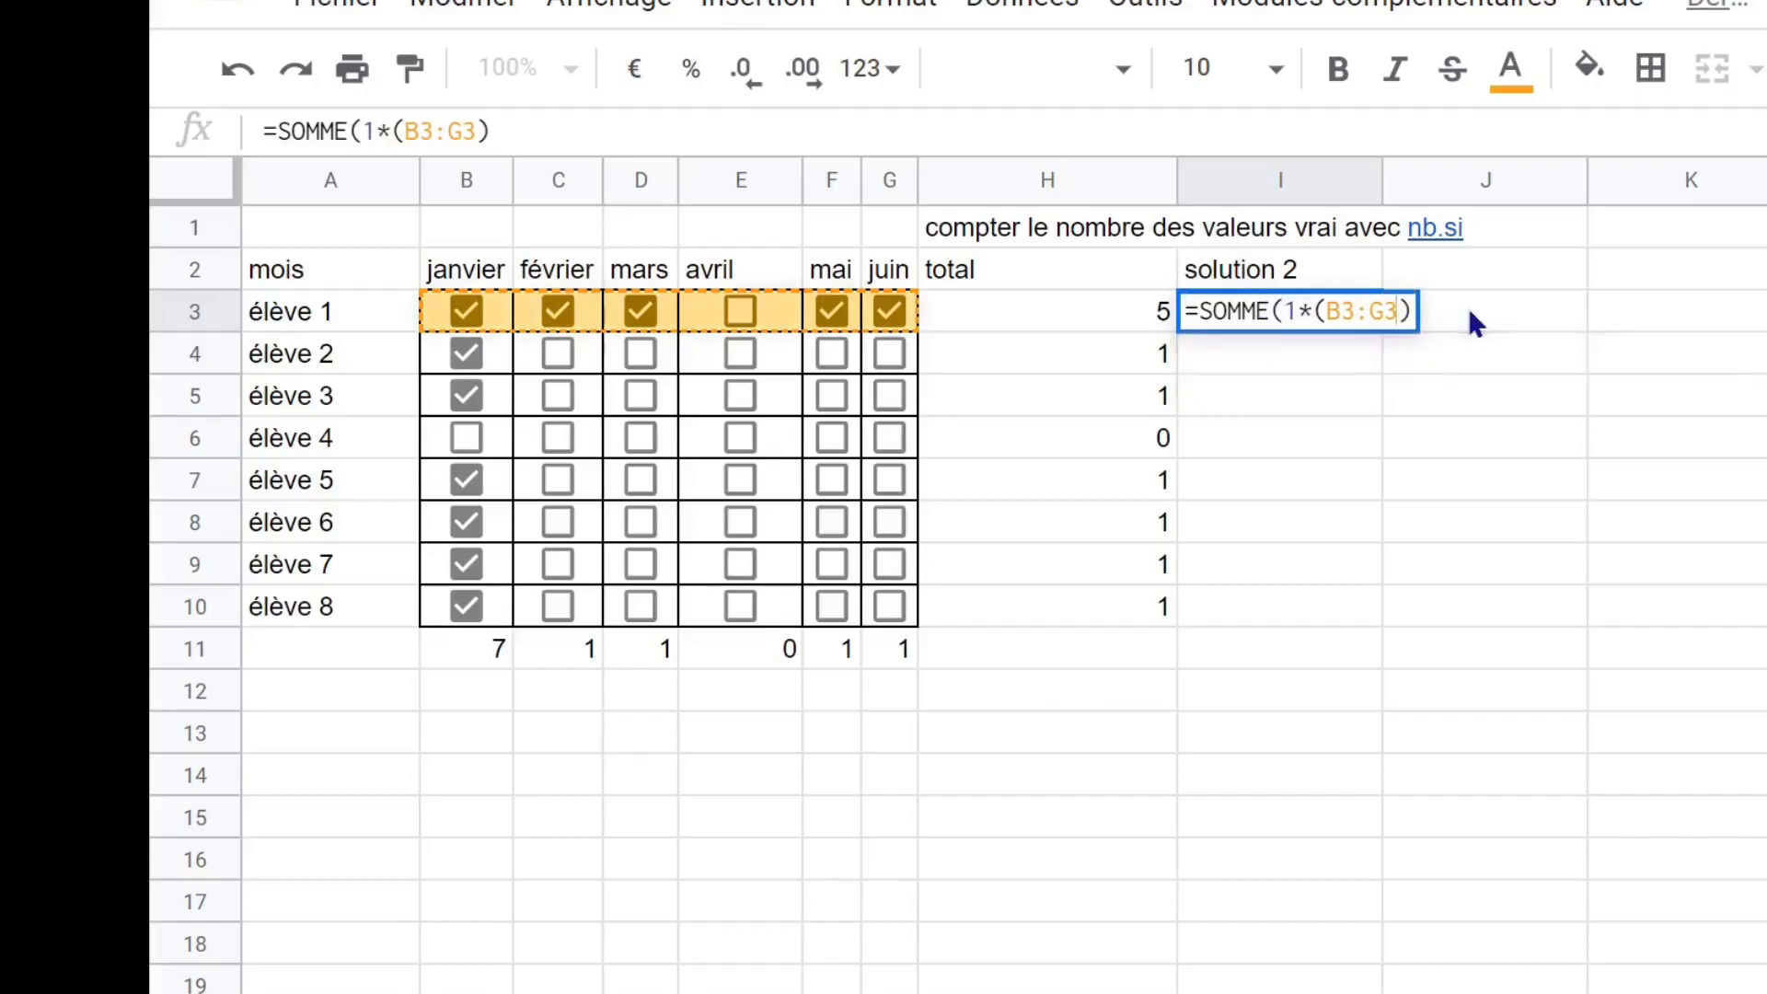
{"action": "left_click", "coordinate": [1410, 312]}
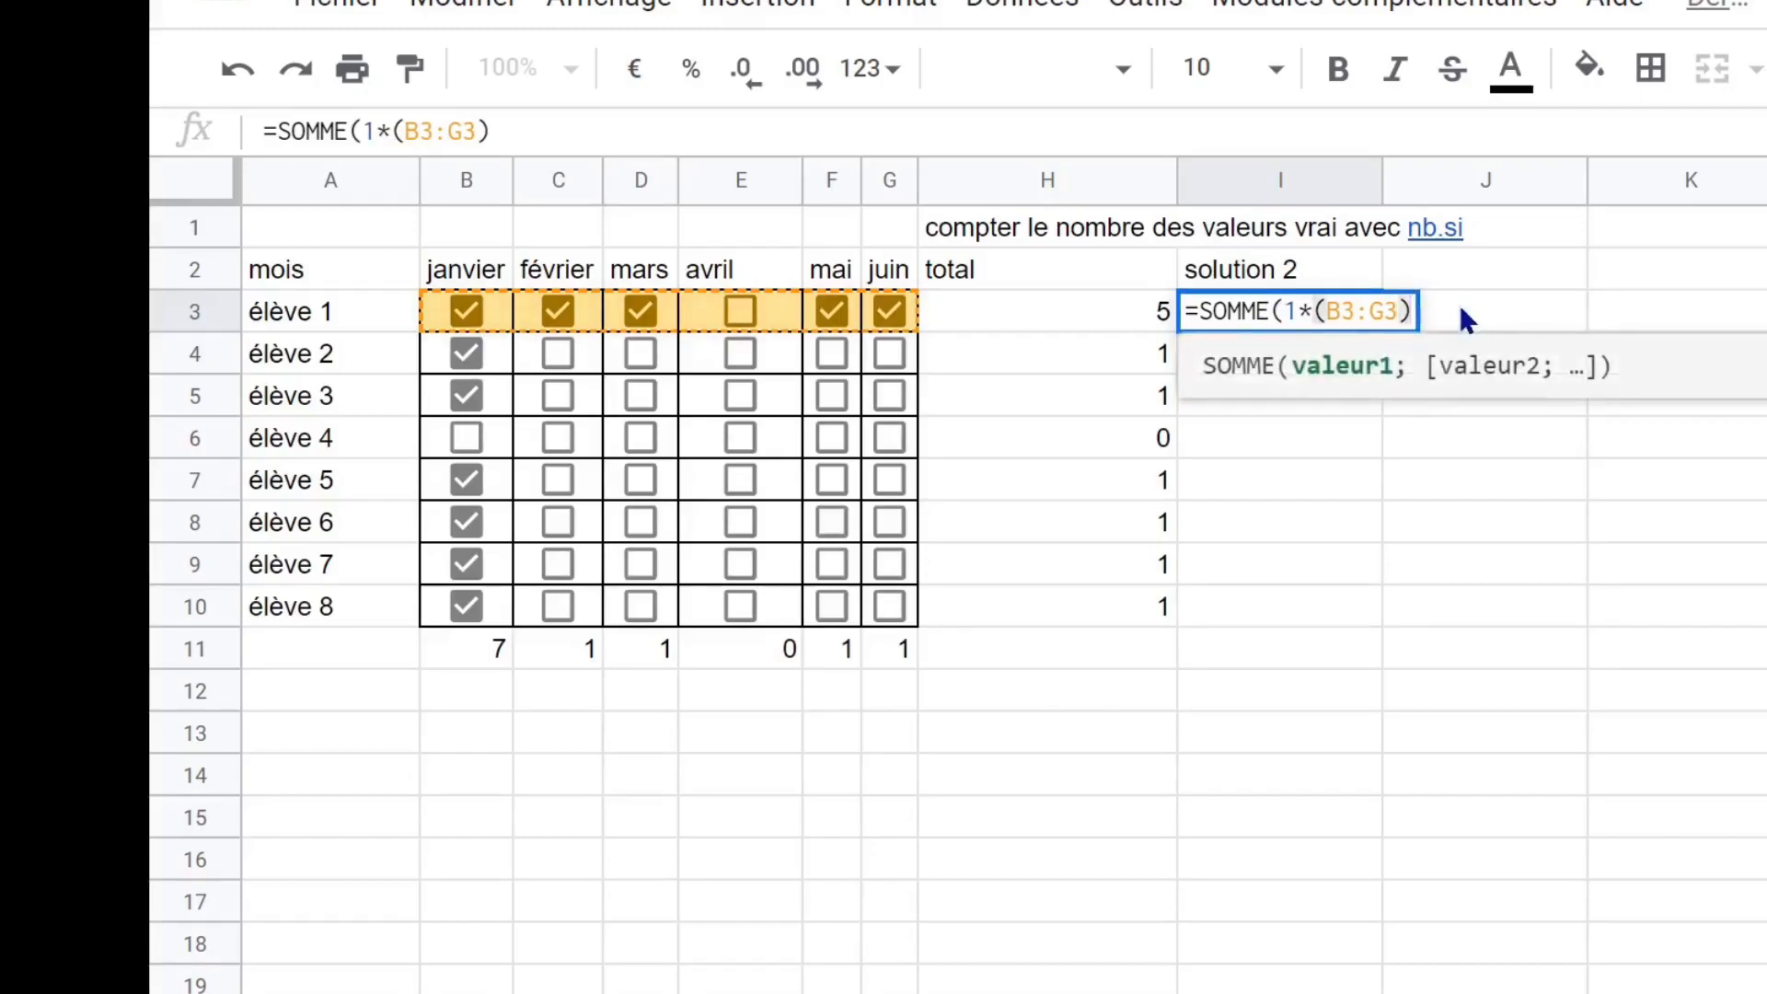
{"action": "type", "text": ")"}
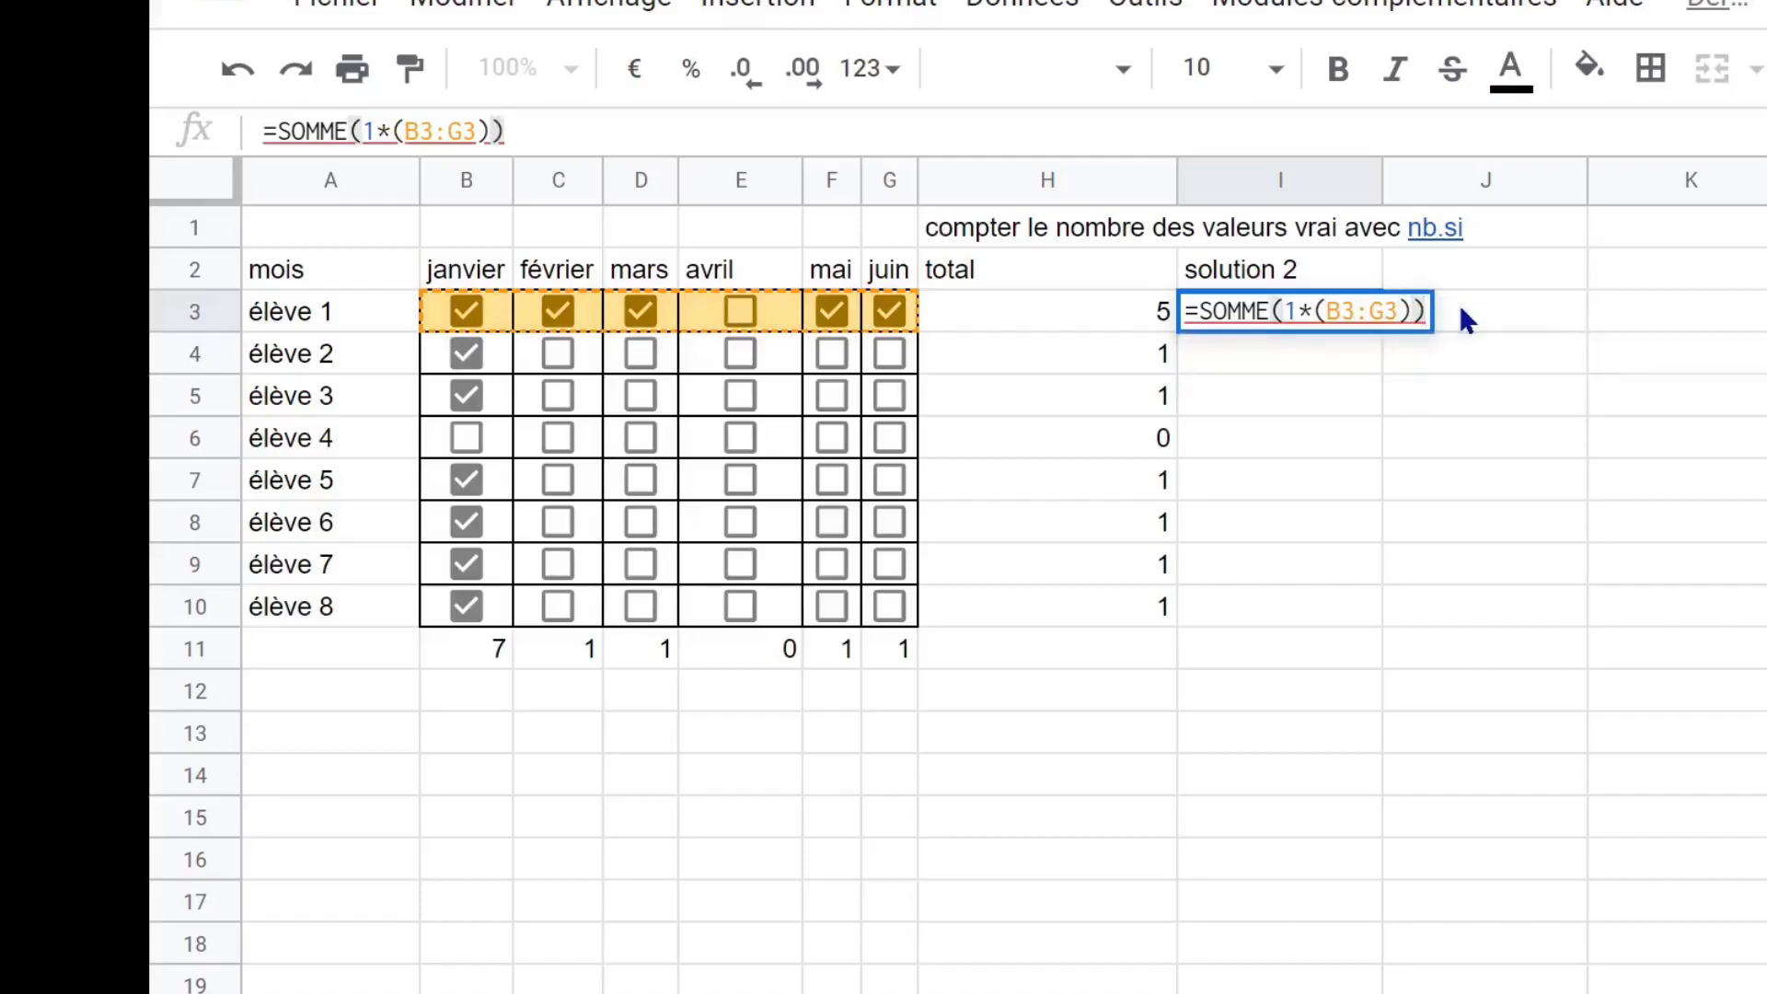
Highlight the full edited SOMME formula for review, commit it in I3 and check the cell's result.
{"action": "left_click", "coordinate": [541, 127]}
{"action": "left_click_drag", "start_coordinate": [563, 120], "coordinate": [267, 120]}
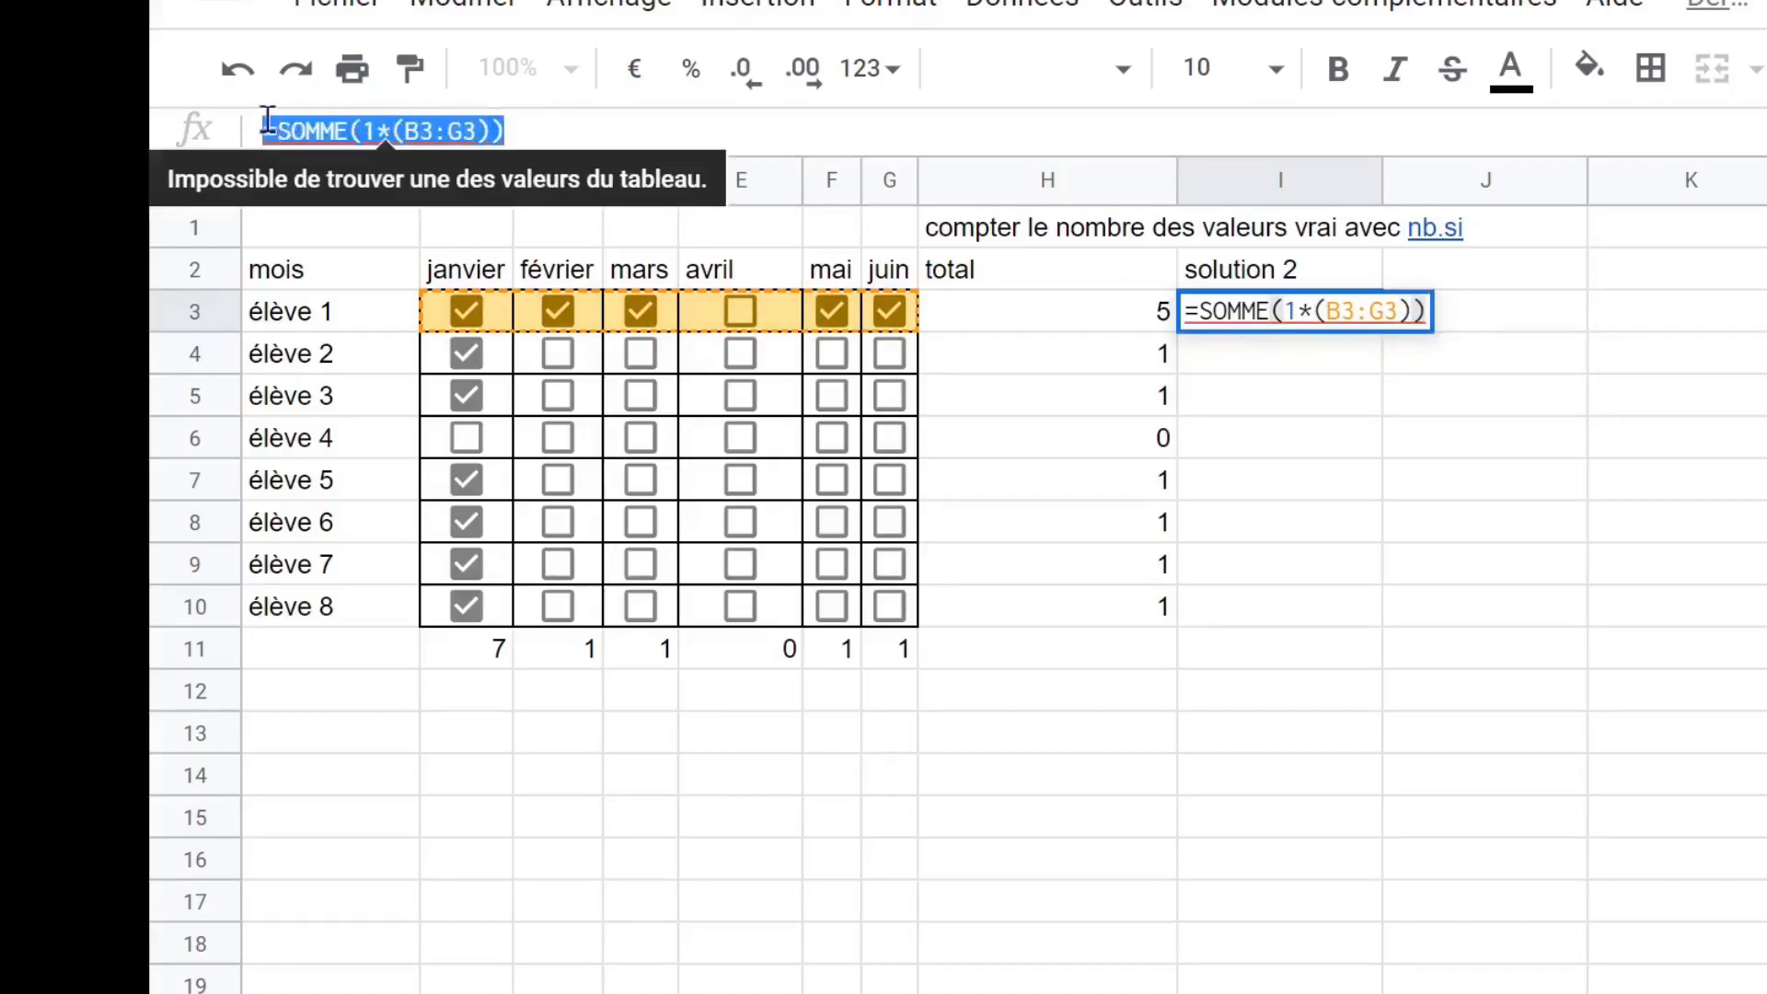
{"action": "left_click", "coordinate": [526, 120]}
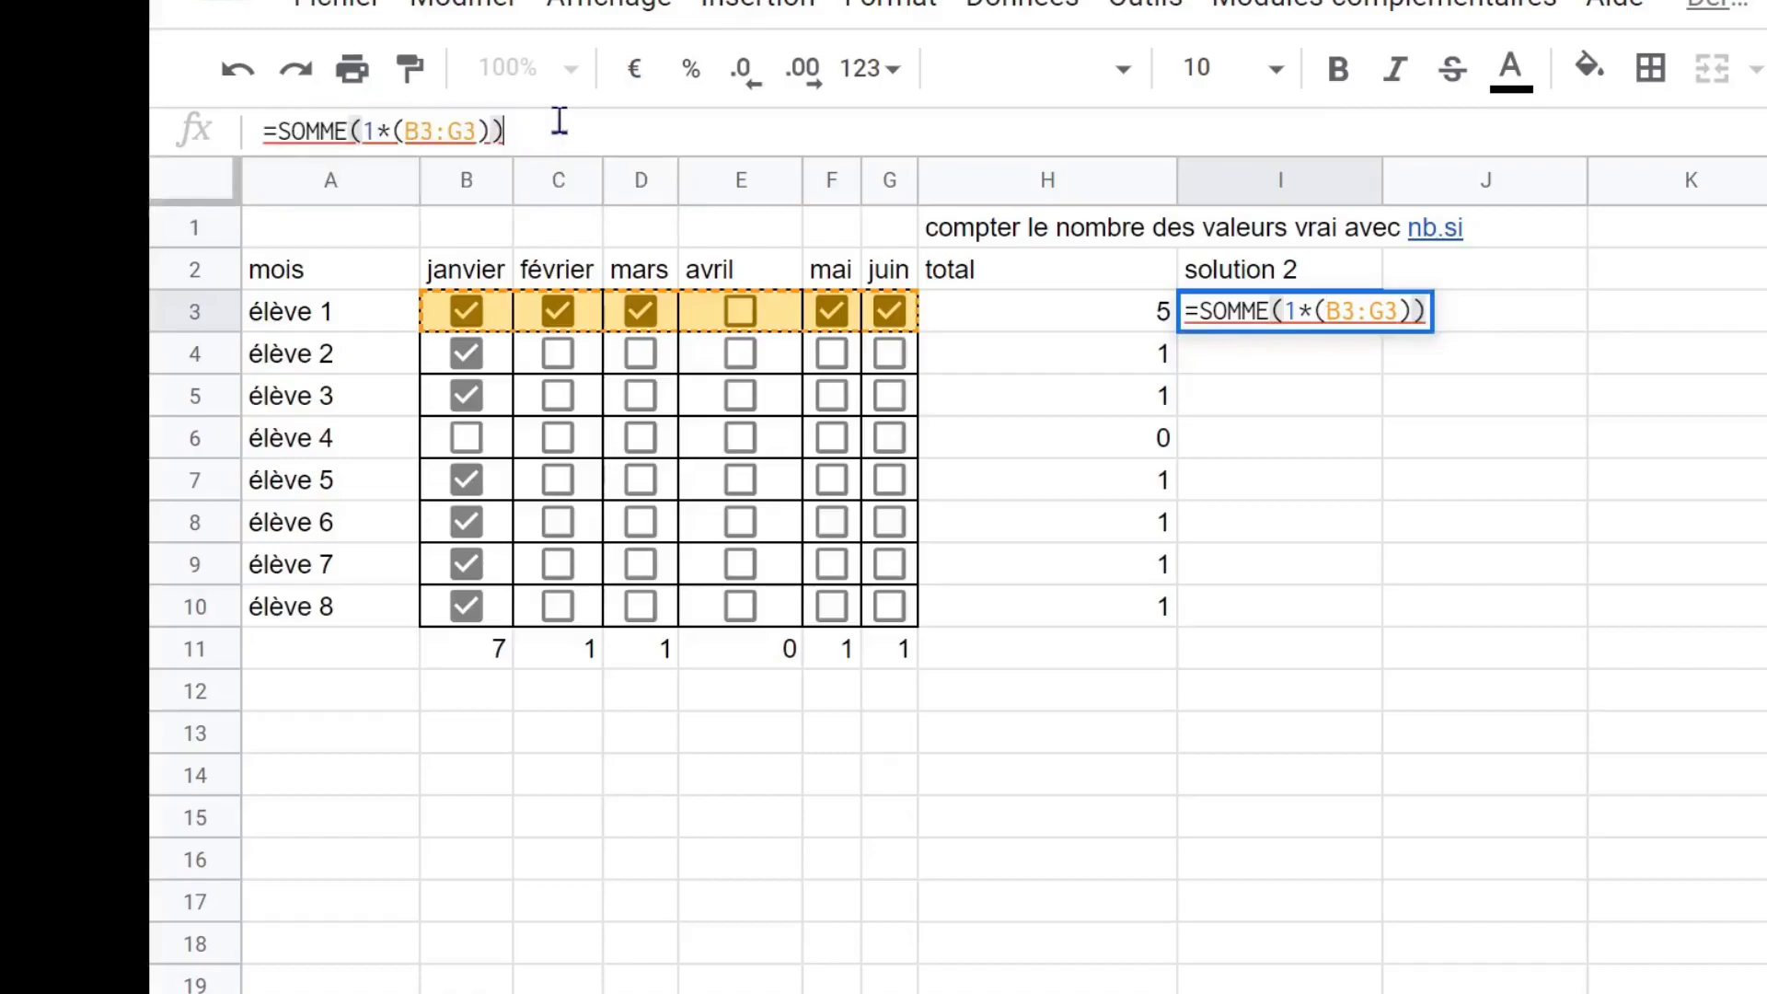
{"action": "left_click_drag", "start_coordinate": [560, 121], "coordinate": [250, 129]}
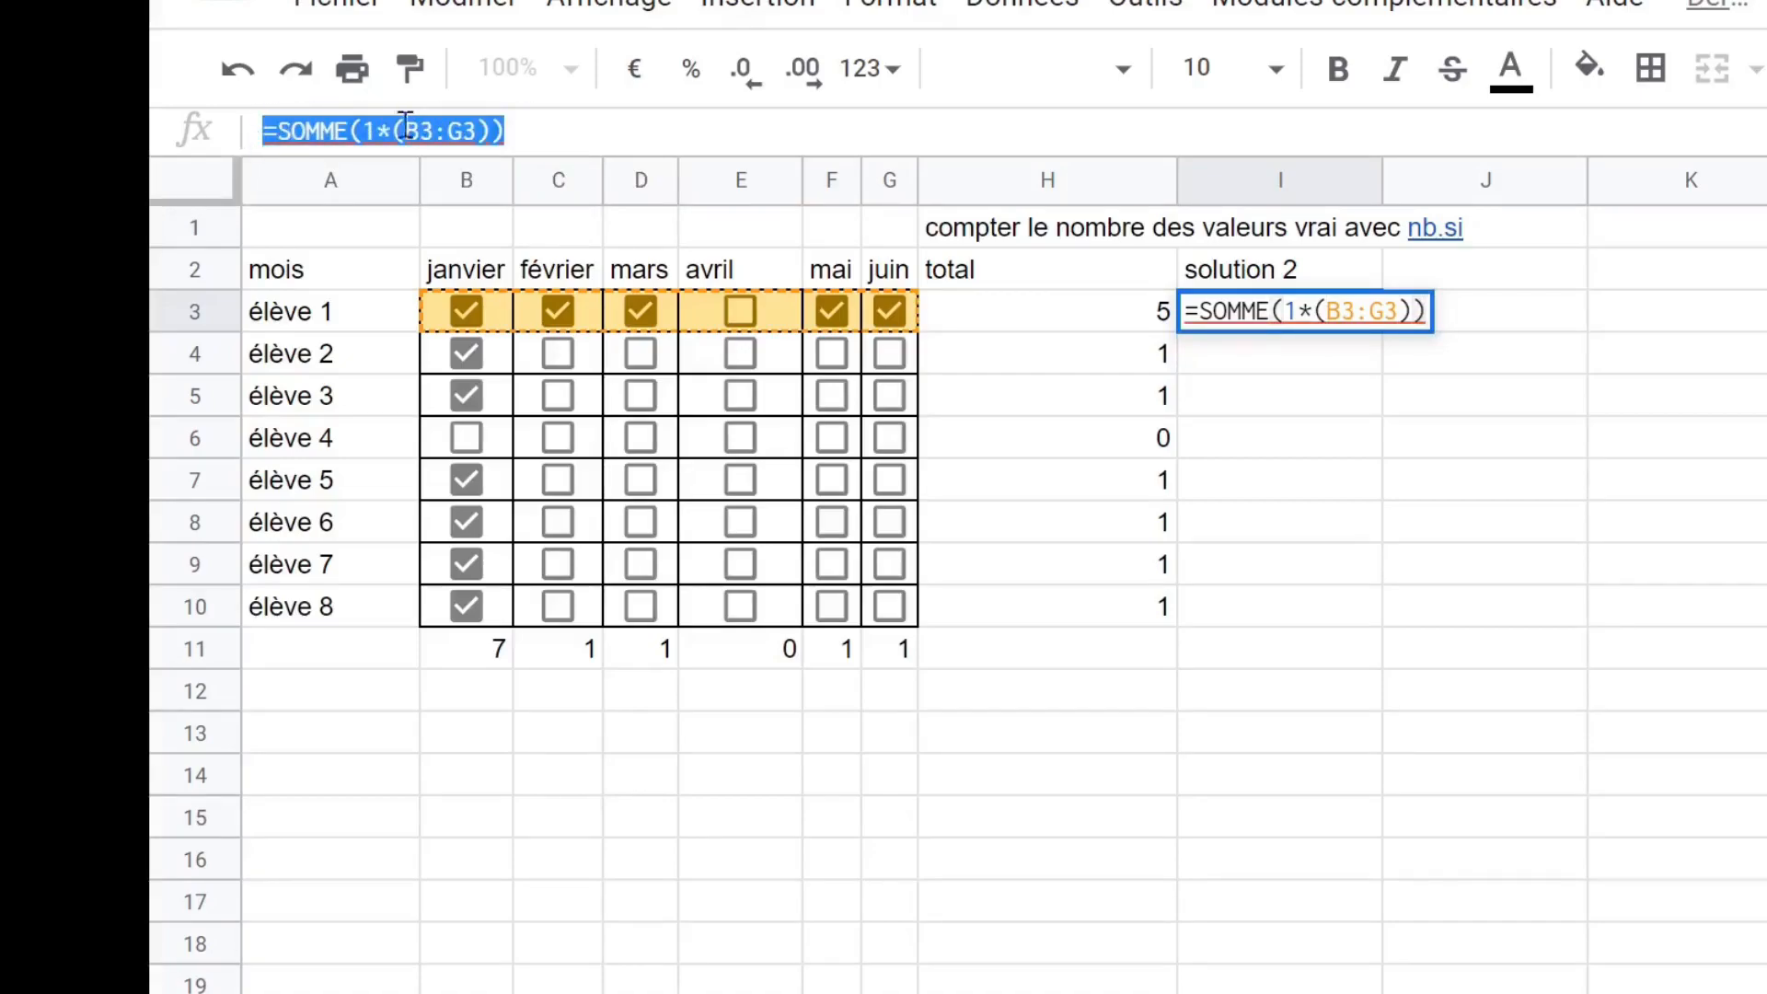
{"action": "left_click", "coordinate": [509, 127]}
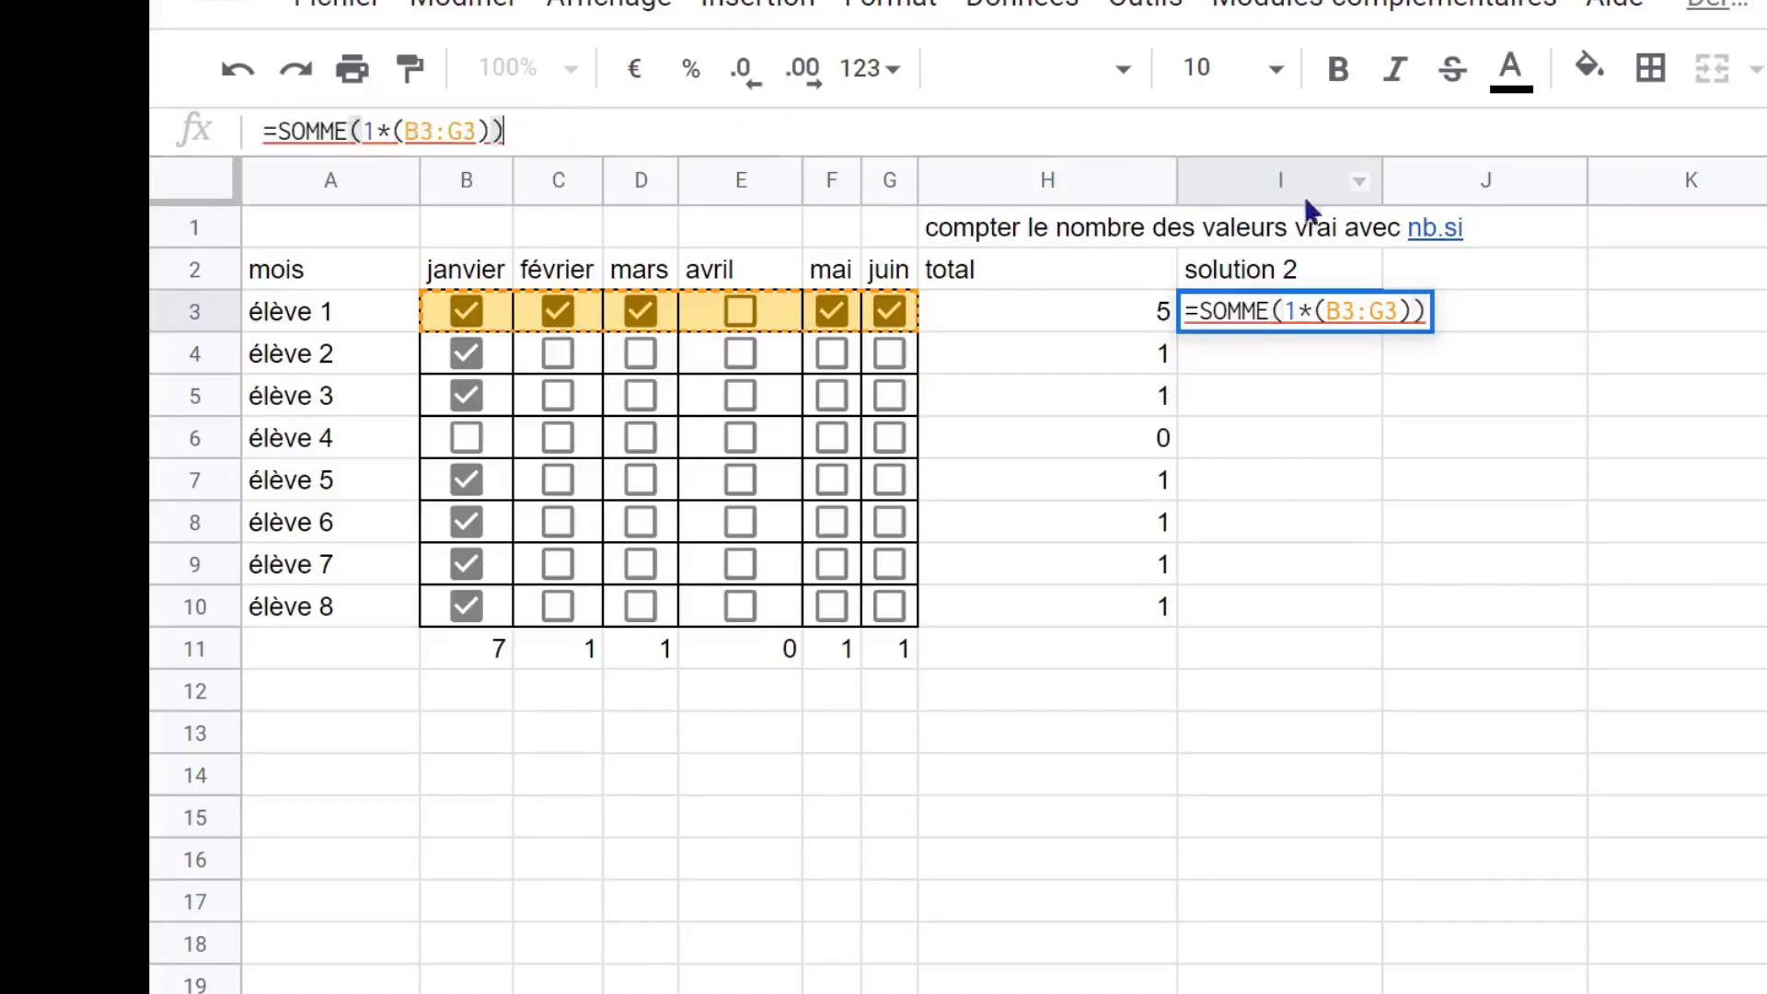
{"action": "key", "text": "Return"}
{"action": "left_click", "coordinate": [1339, 315]}
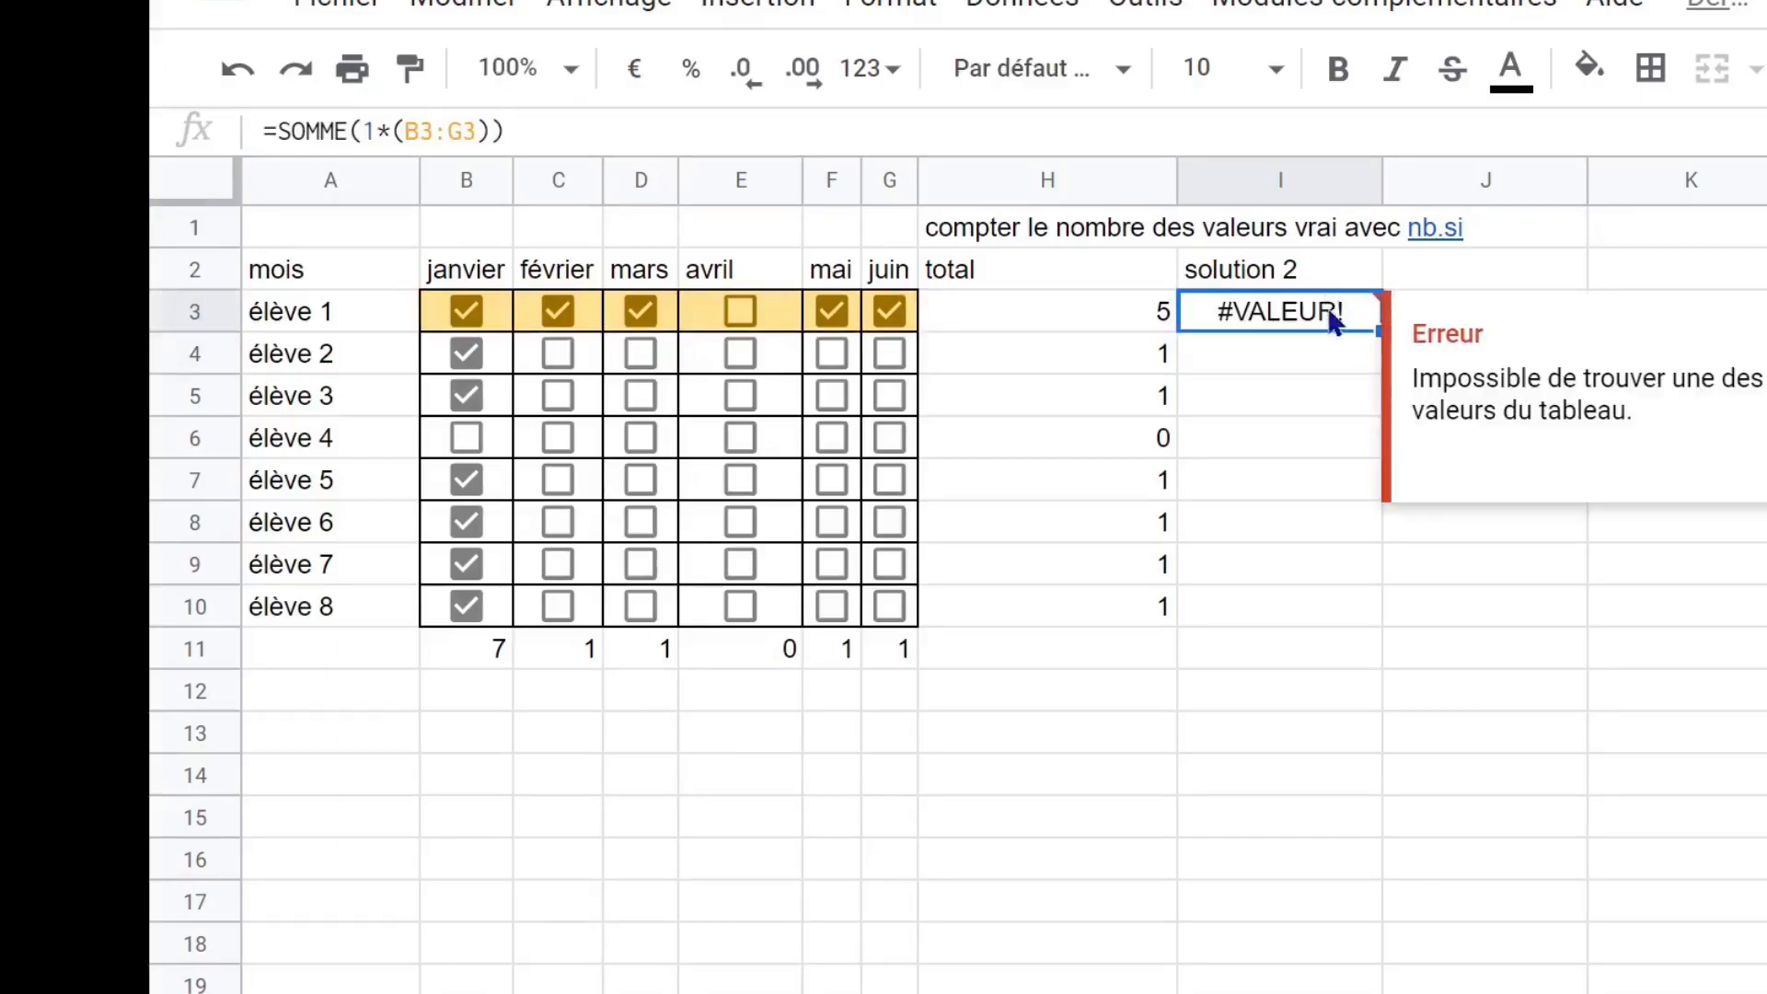
Convert I3's formula to the array formula =ArrayFormula(SOMME(1*(B3:G3))) and fill it down through I10.
{"action": "double_click", "coordinate": [1335, 317]}
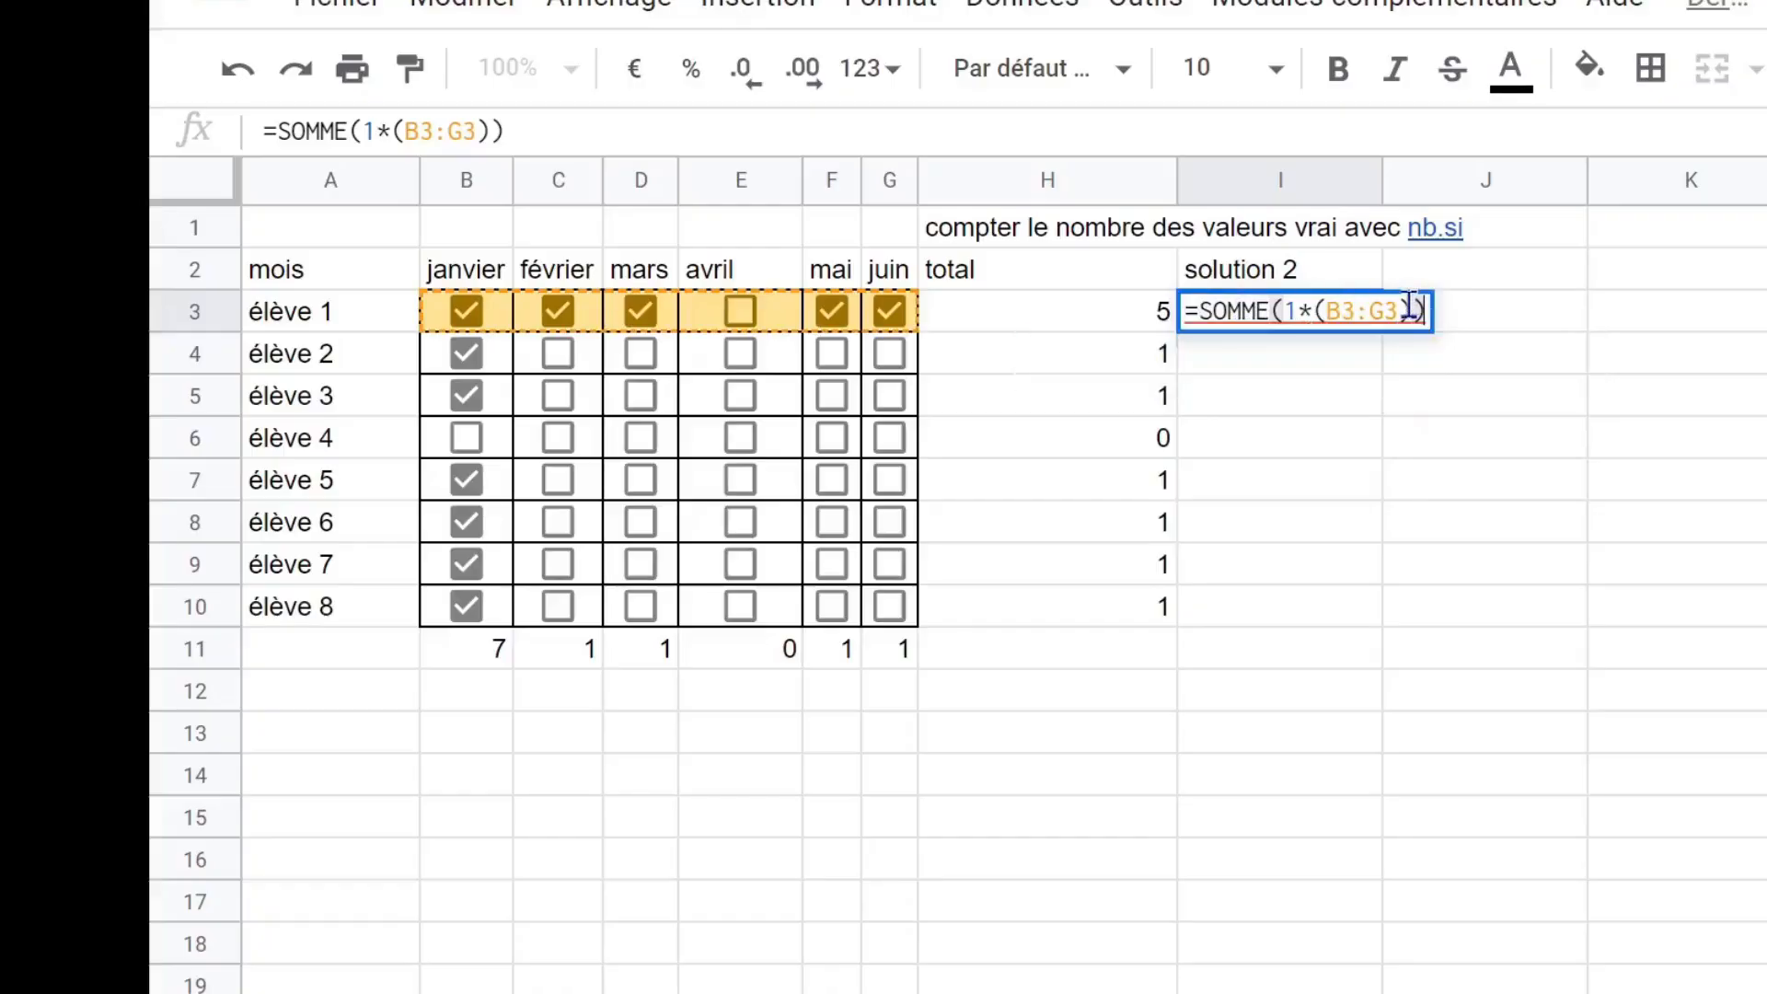
{"action": "key", "text": "ctrl+shift+Return"}
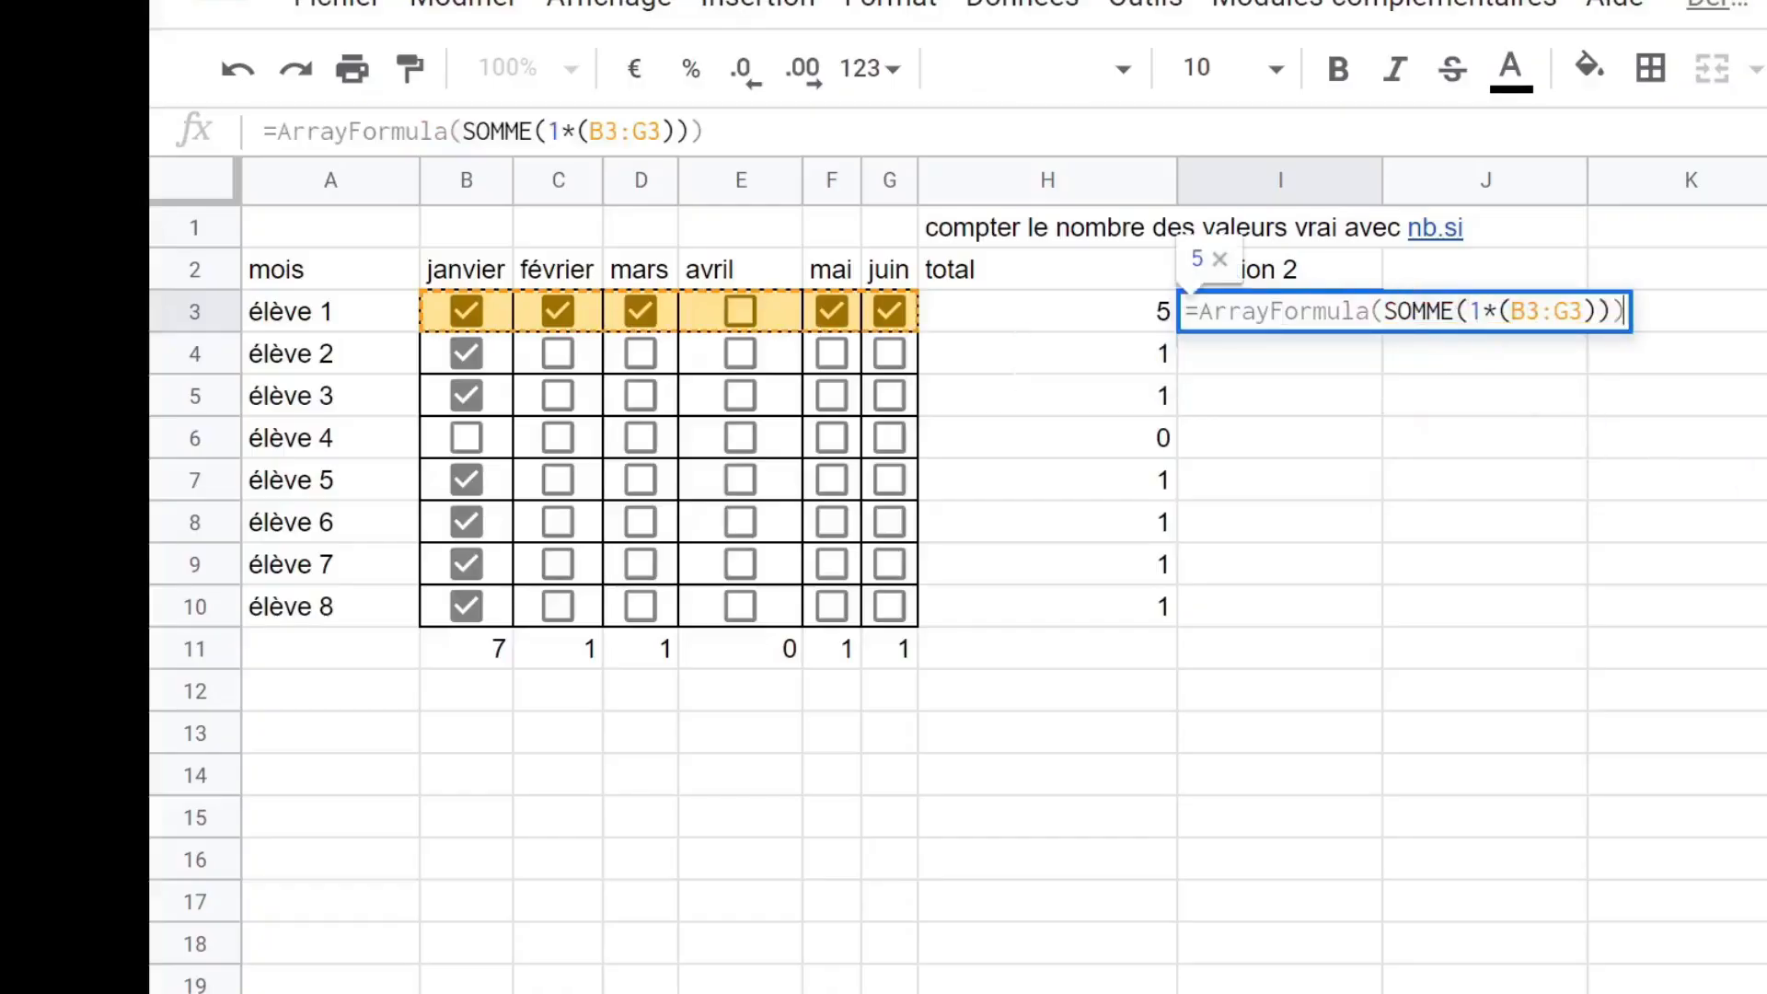
{"action": "key", "text": "Return"}
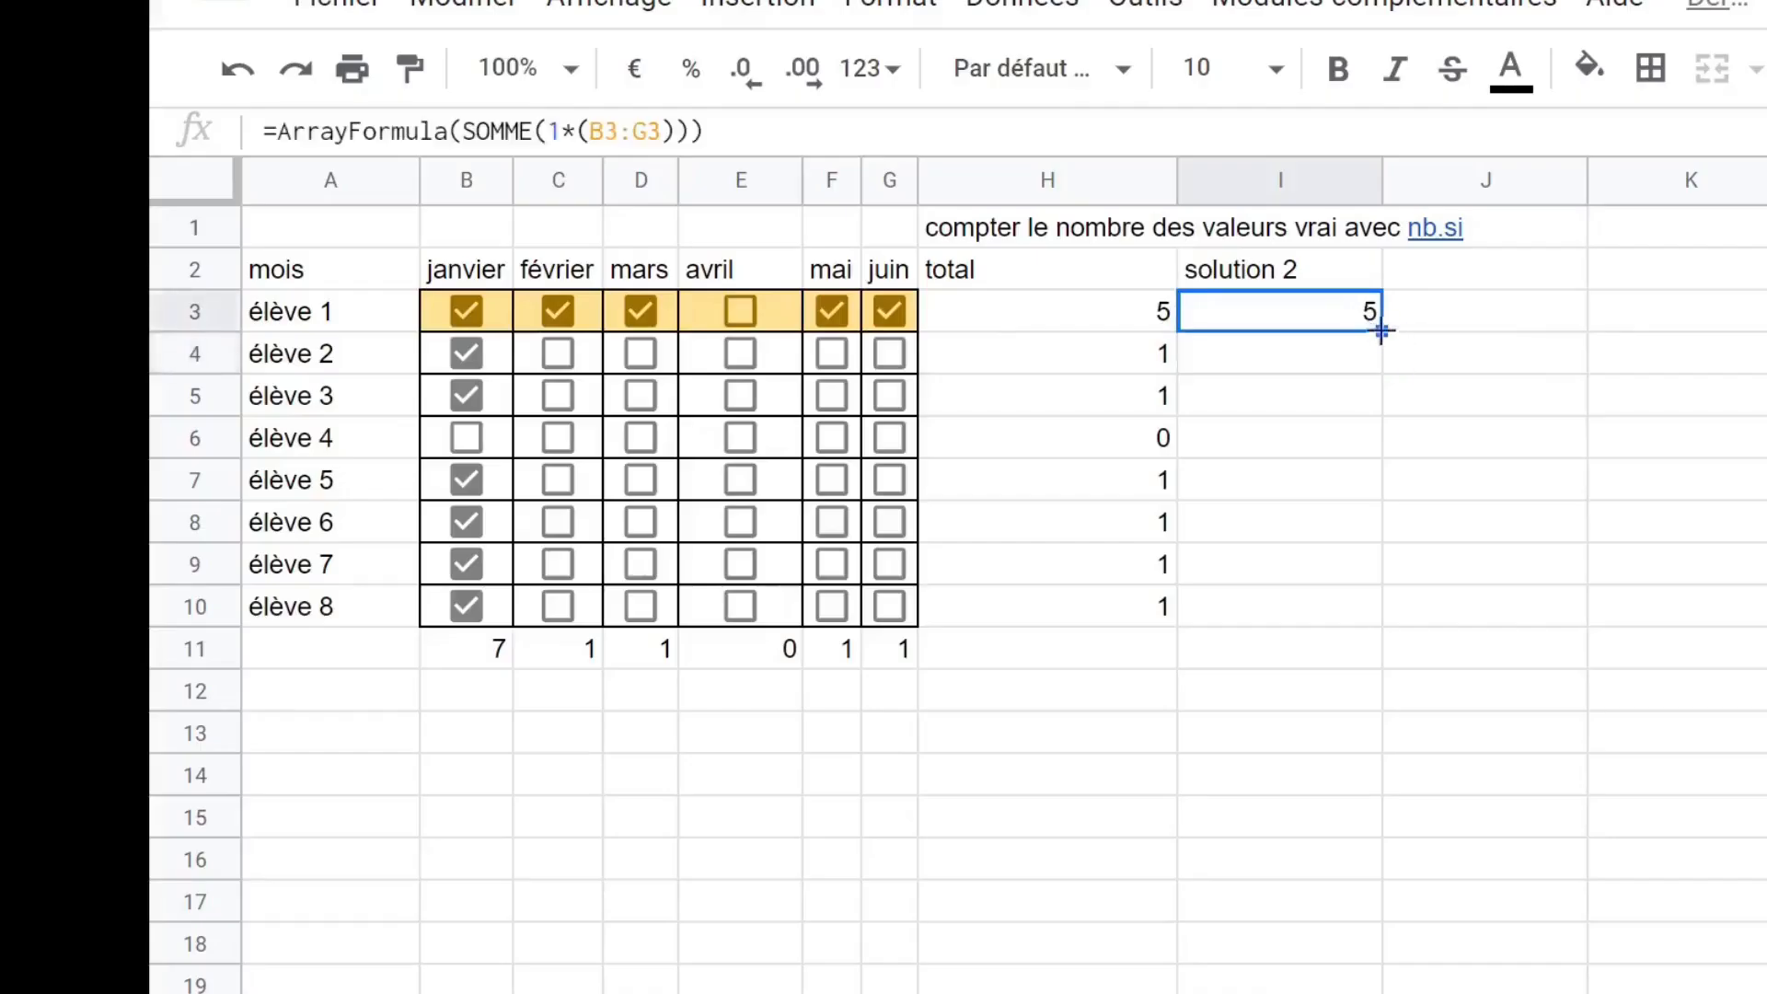
{"action": "left_click_drag", "start_coordinate": [1381, 330], "coordinate": [1381, 606]}
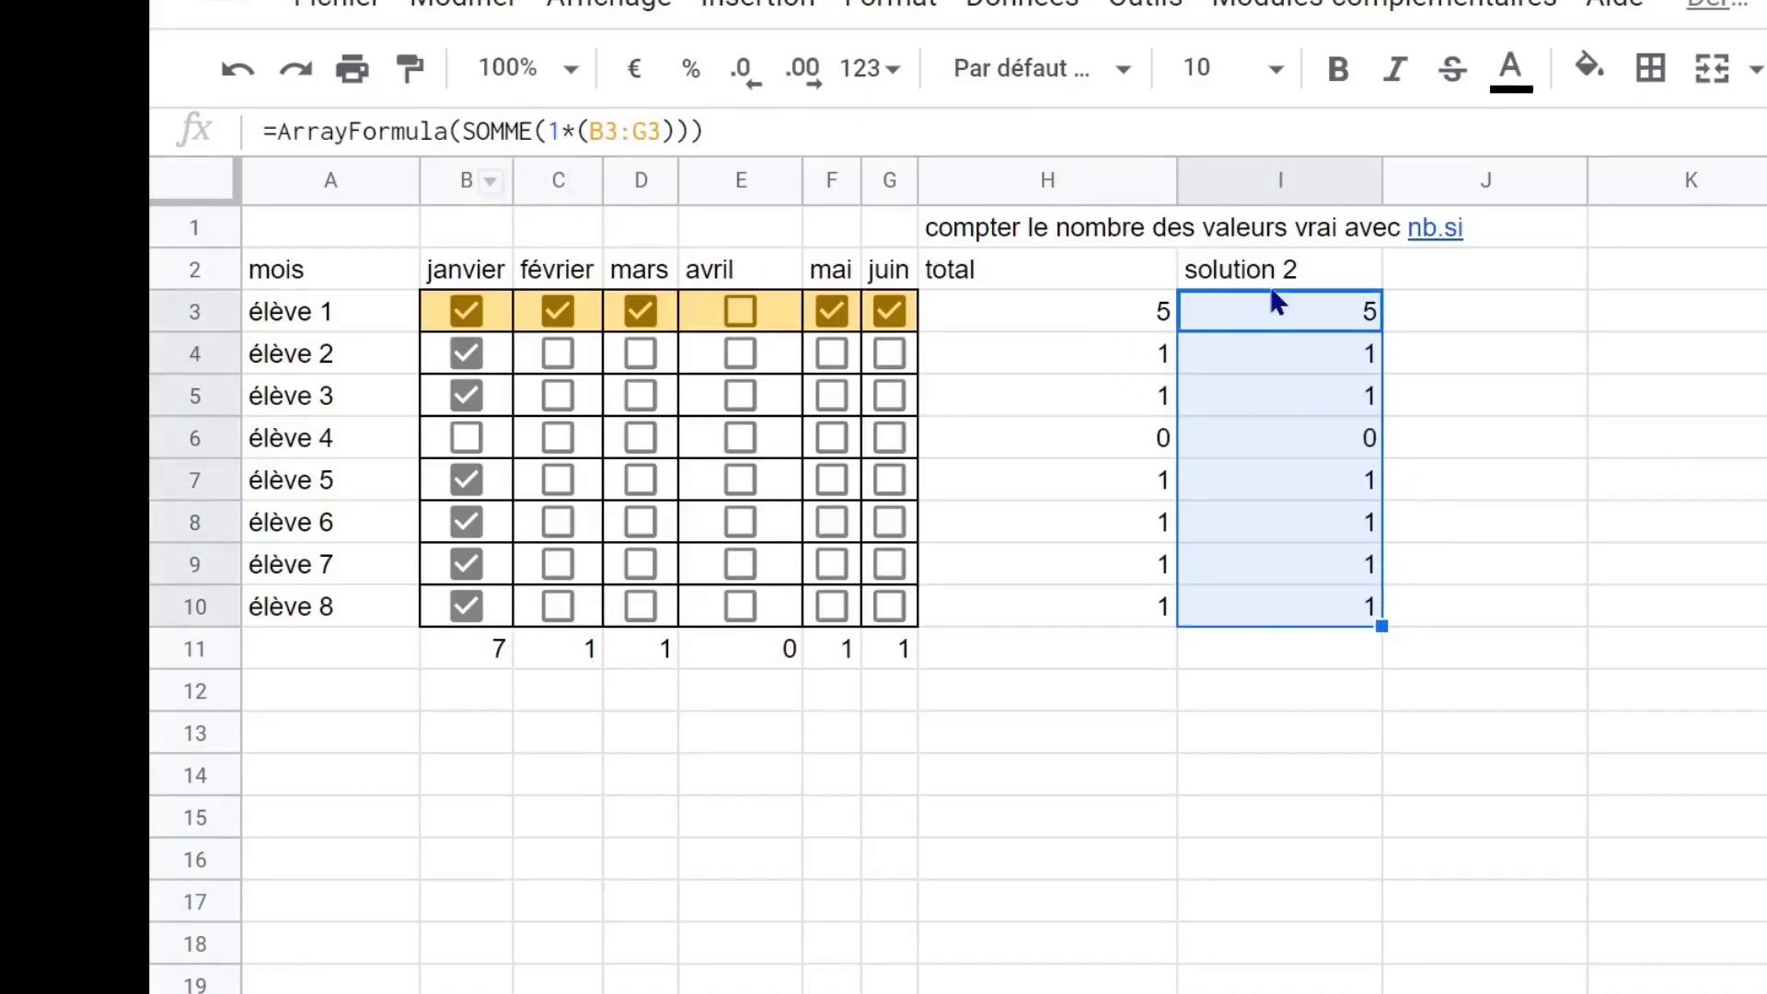
Tick the avril checkboxes for élève 2, élève 3 and élève 6 to test both total columns.
{"action": "left_click", "coordinate": [740, 353]}
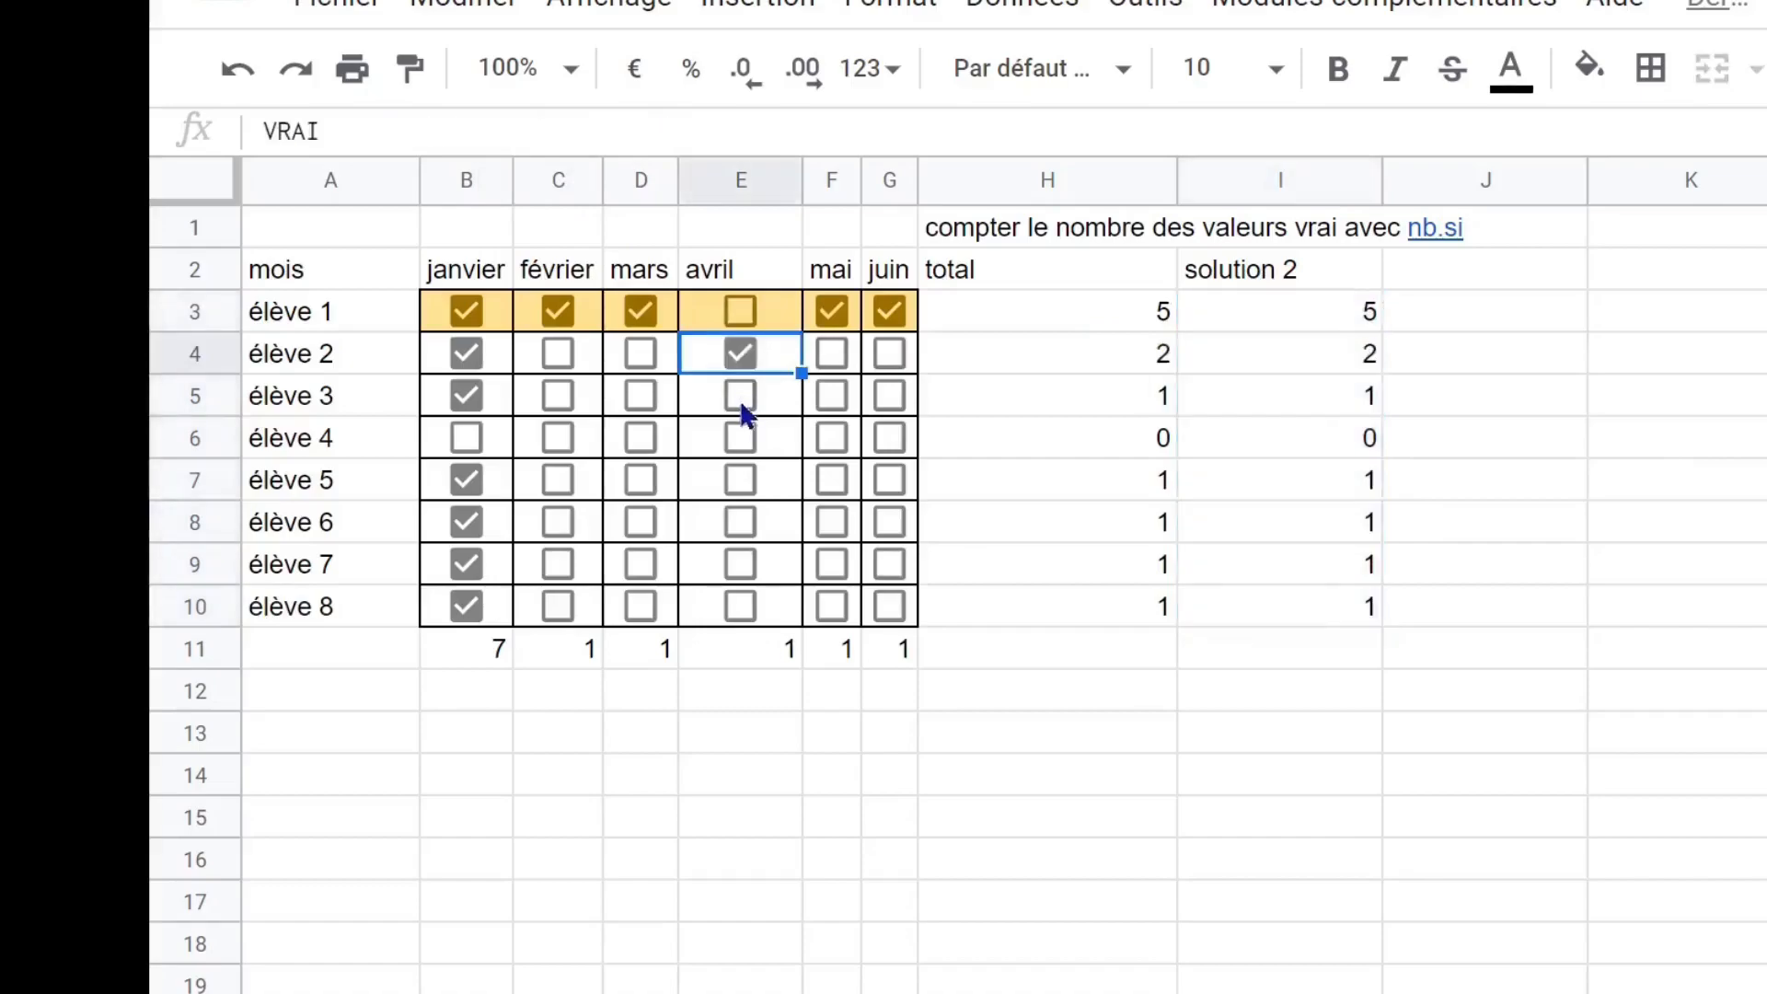
{"action": "left_click", "coordinate": [740, 396]}
{"action": "left_click", "coordinate": [742, 454]}
{"action": "left_click", "coordinate": [740, 521]}
Open the NB.SI formula in H3 and highlight it for review, leaving the cell unedited.
{"action": "left_click", "coordinate": [1090, 315]}
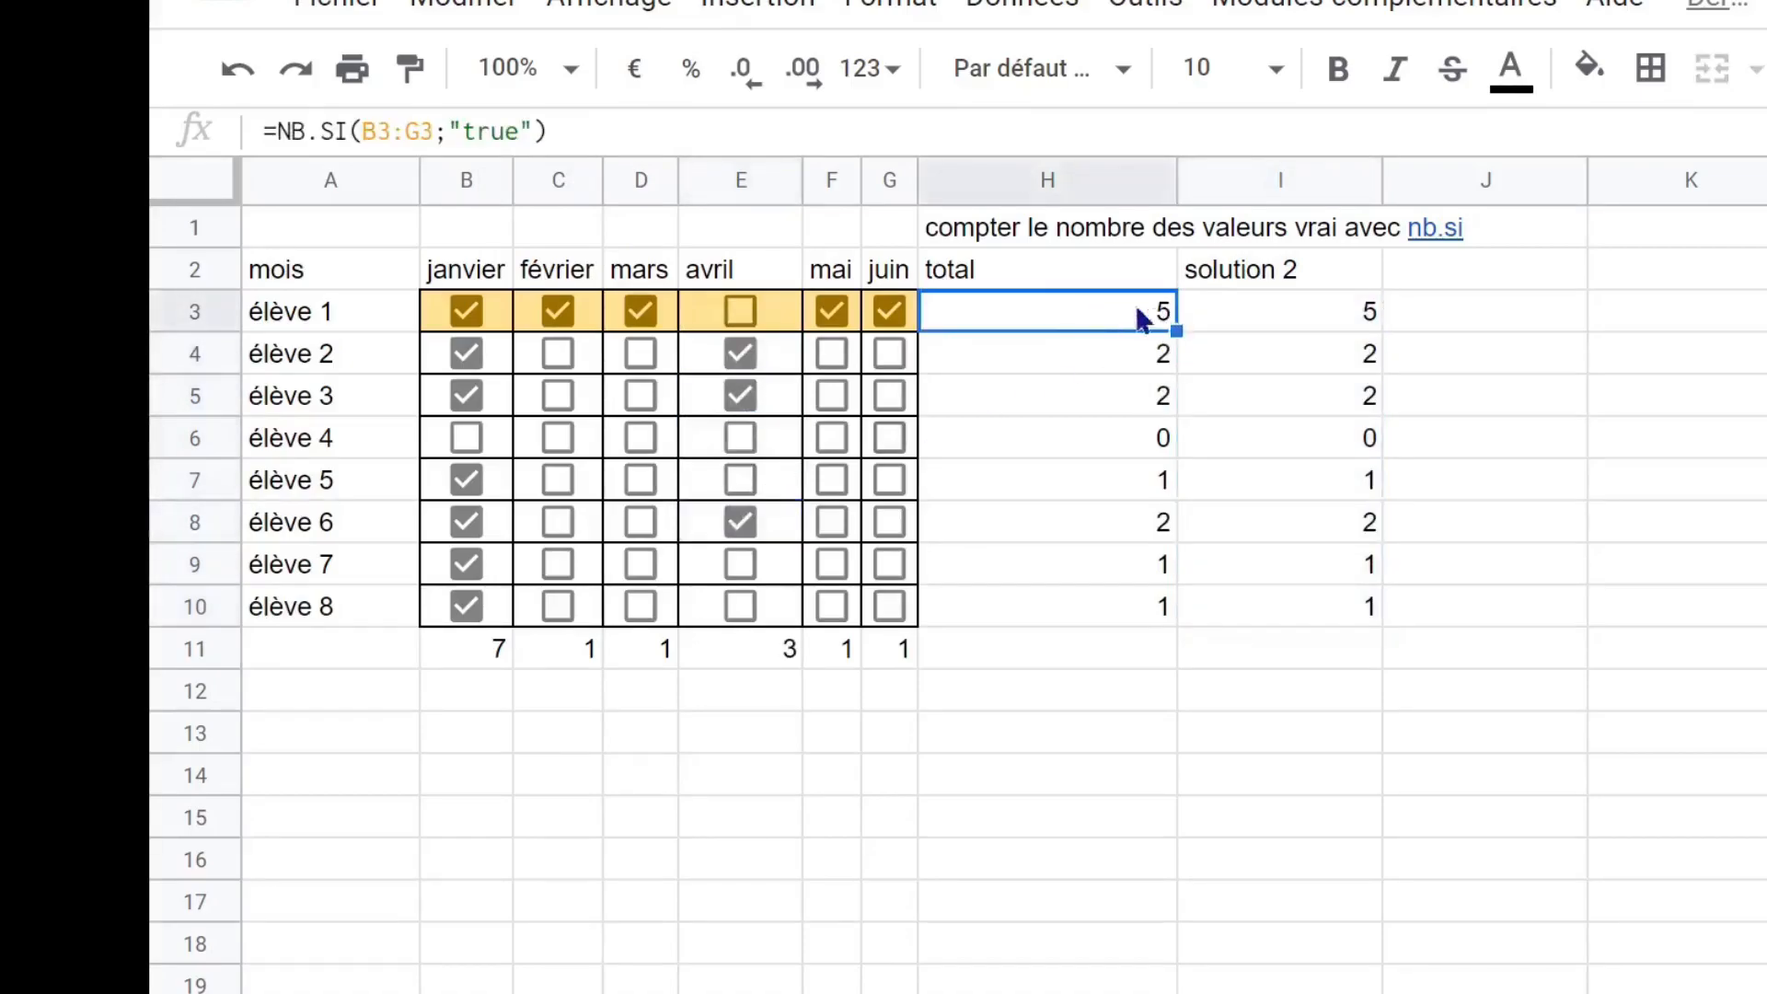
{"action": "double_click", "coordinate": [1089, 318]}
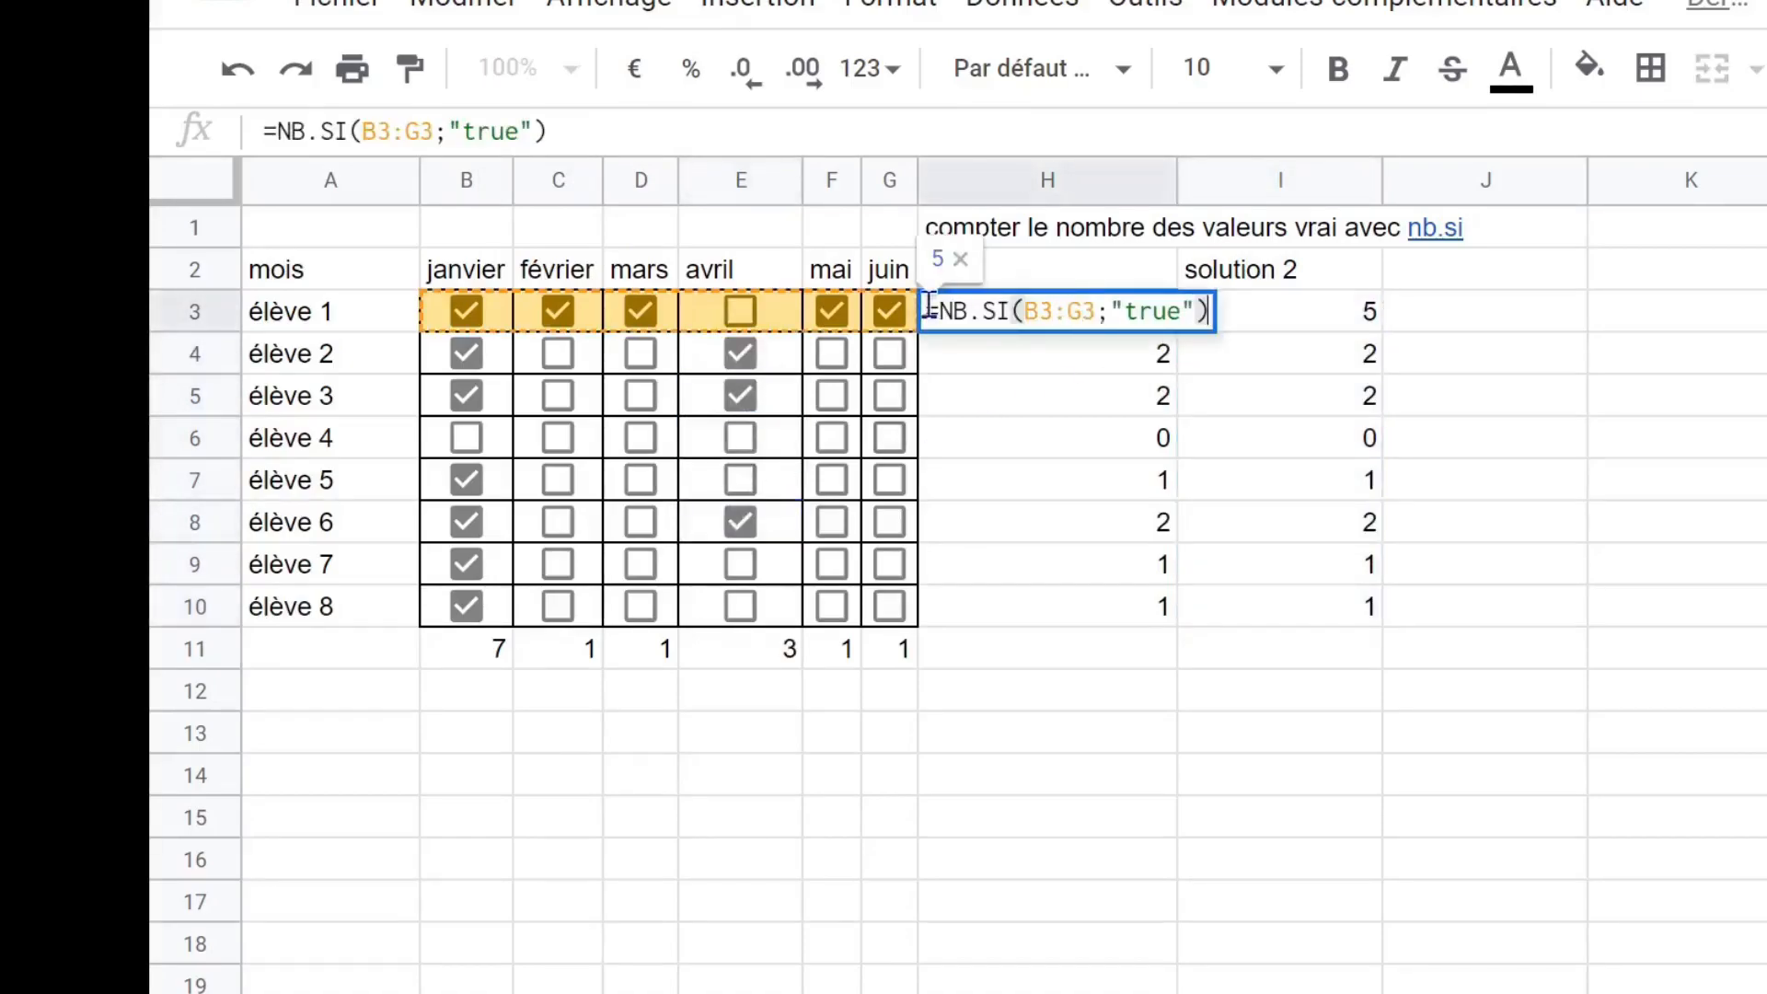
{"action": "left_click_drag", "start_coordinate": [930, 305], "coordinate": [1201, 308]}
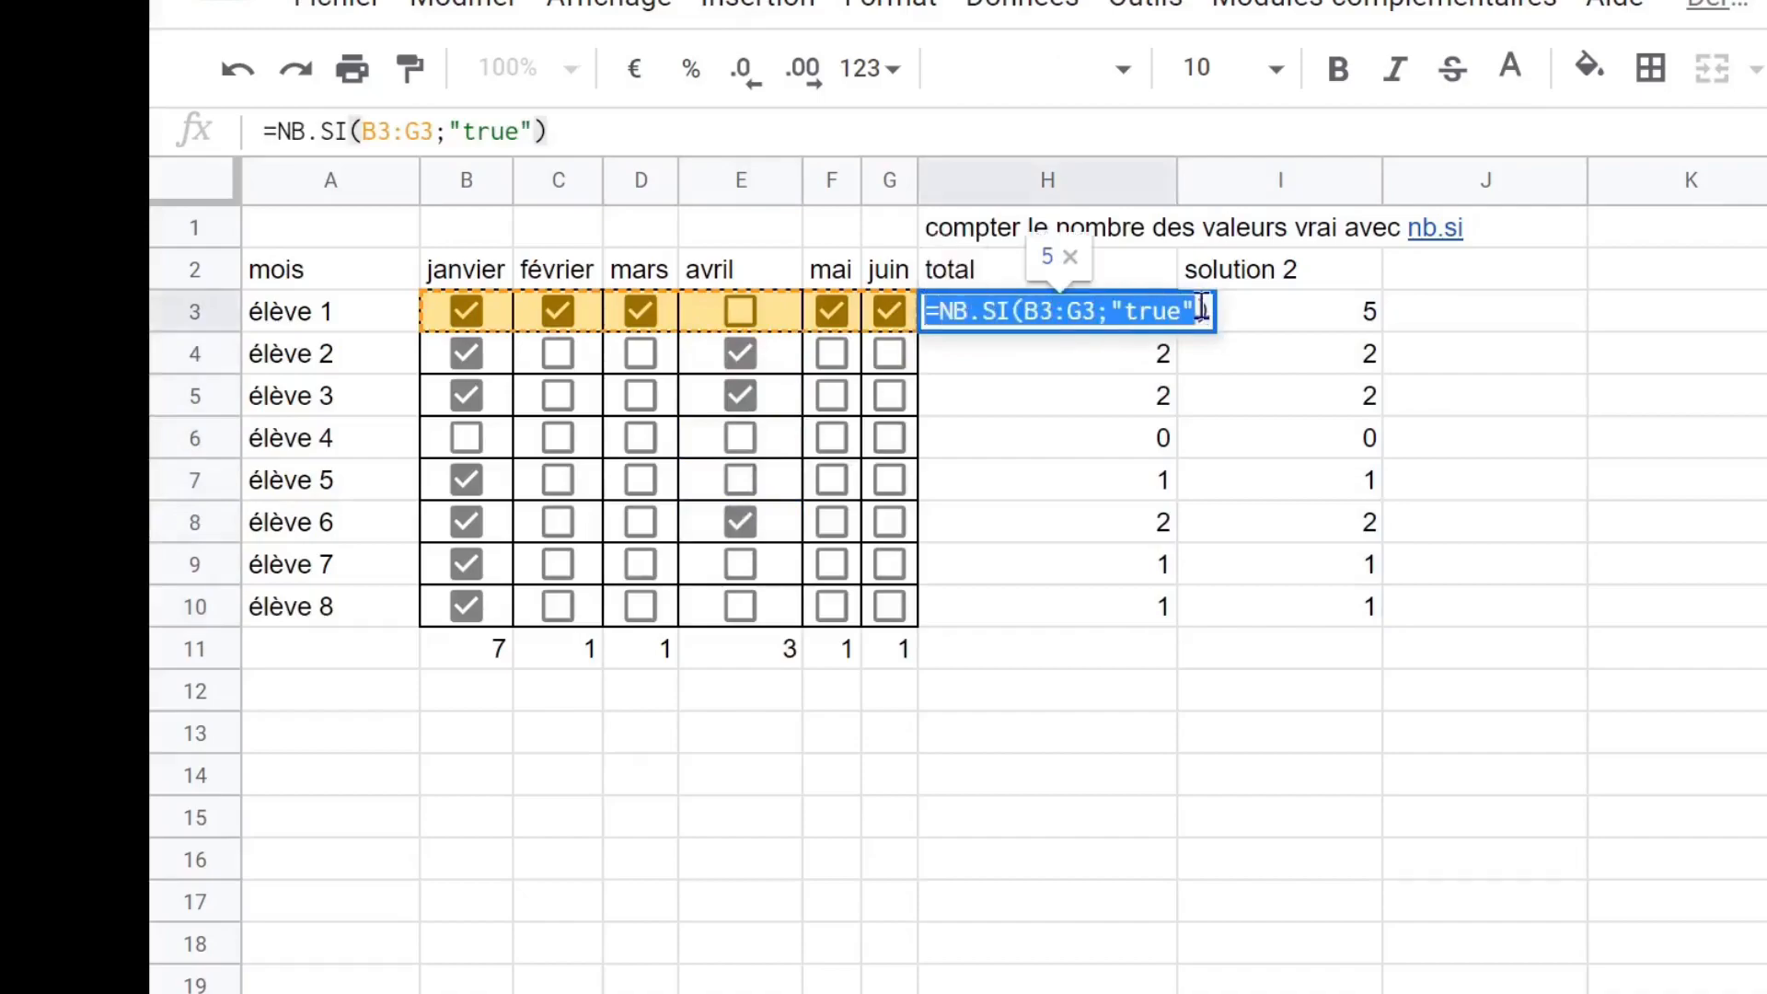
{"action": "key", "text": "Escape"}
Add the column header % in J2, beside solution 2.
{"action": "left_click", "coordinate": [1486, 276]}
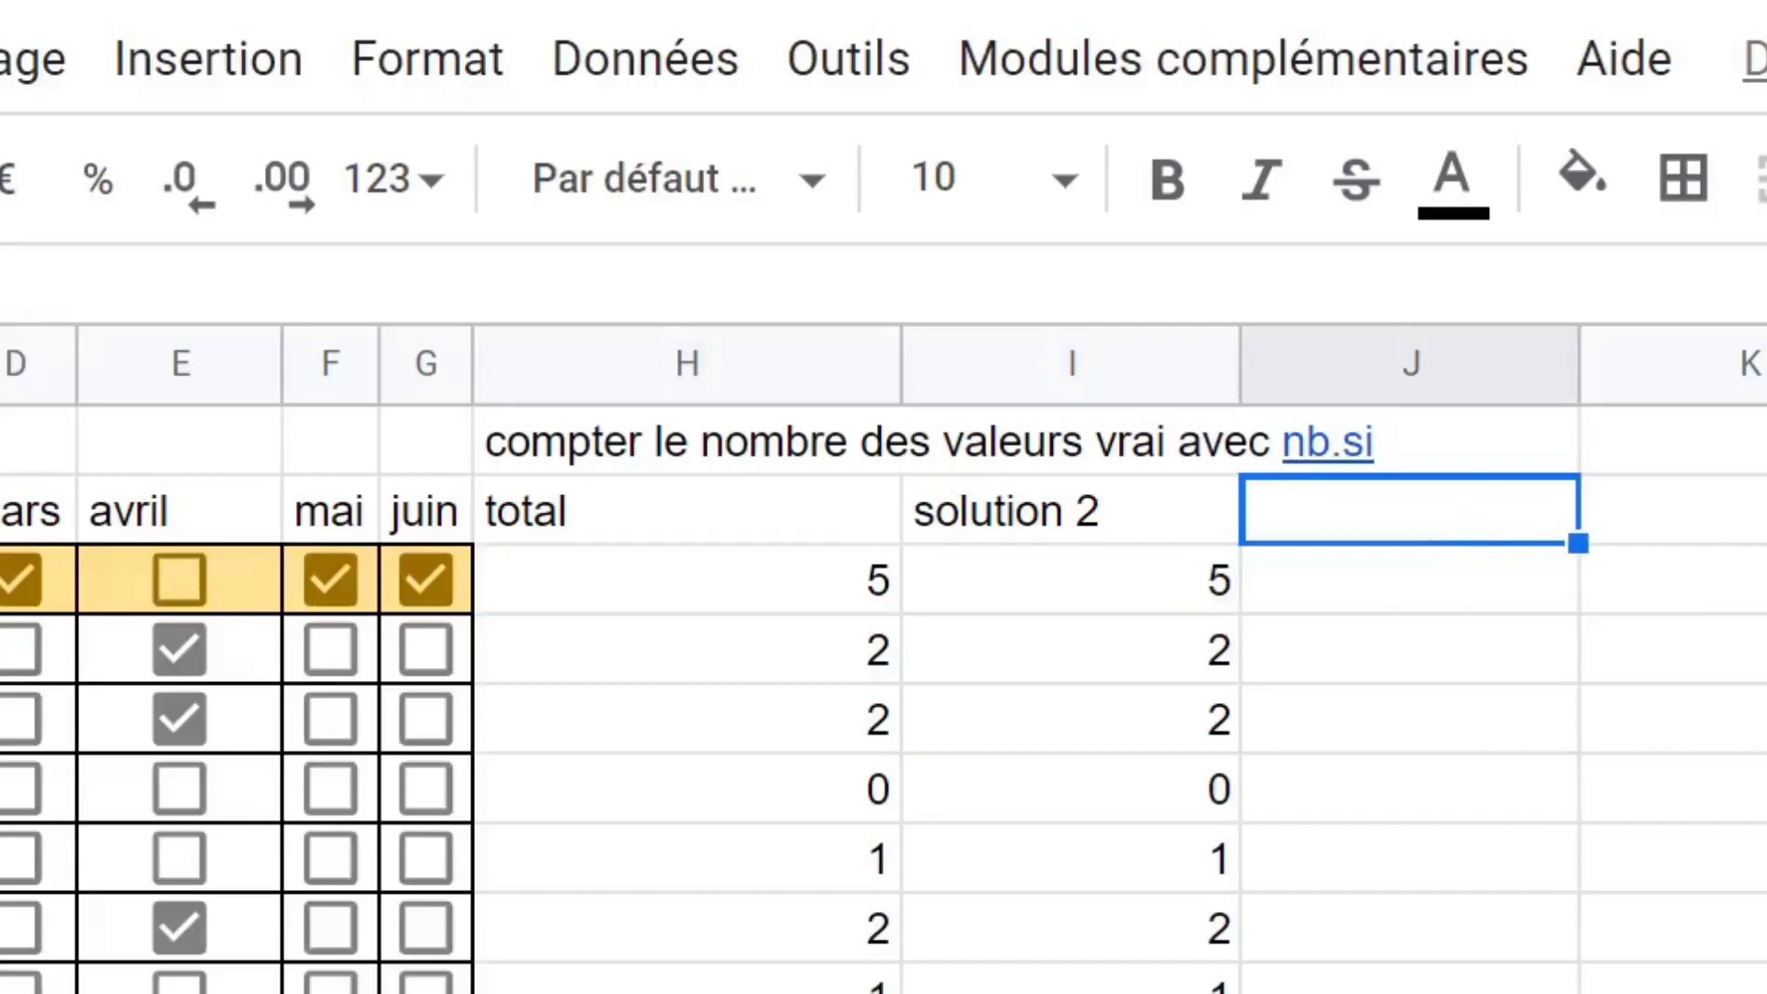
{"action": "type", "text": "%"}
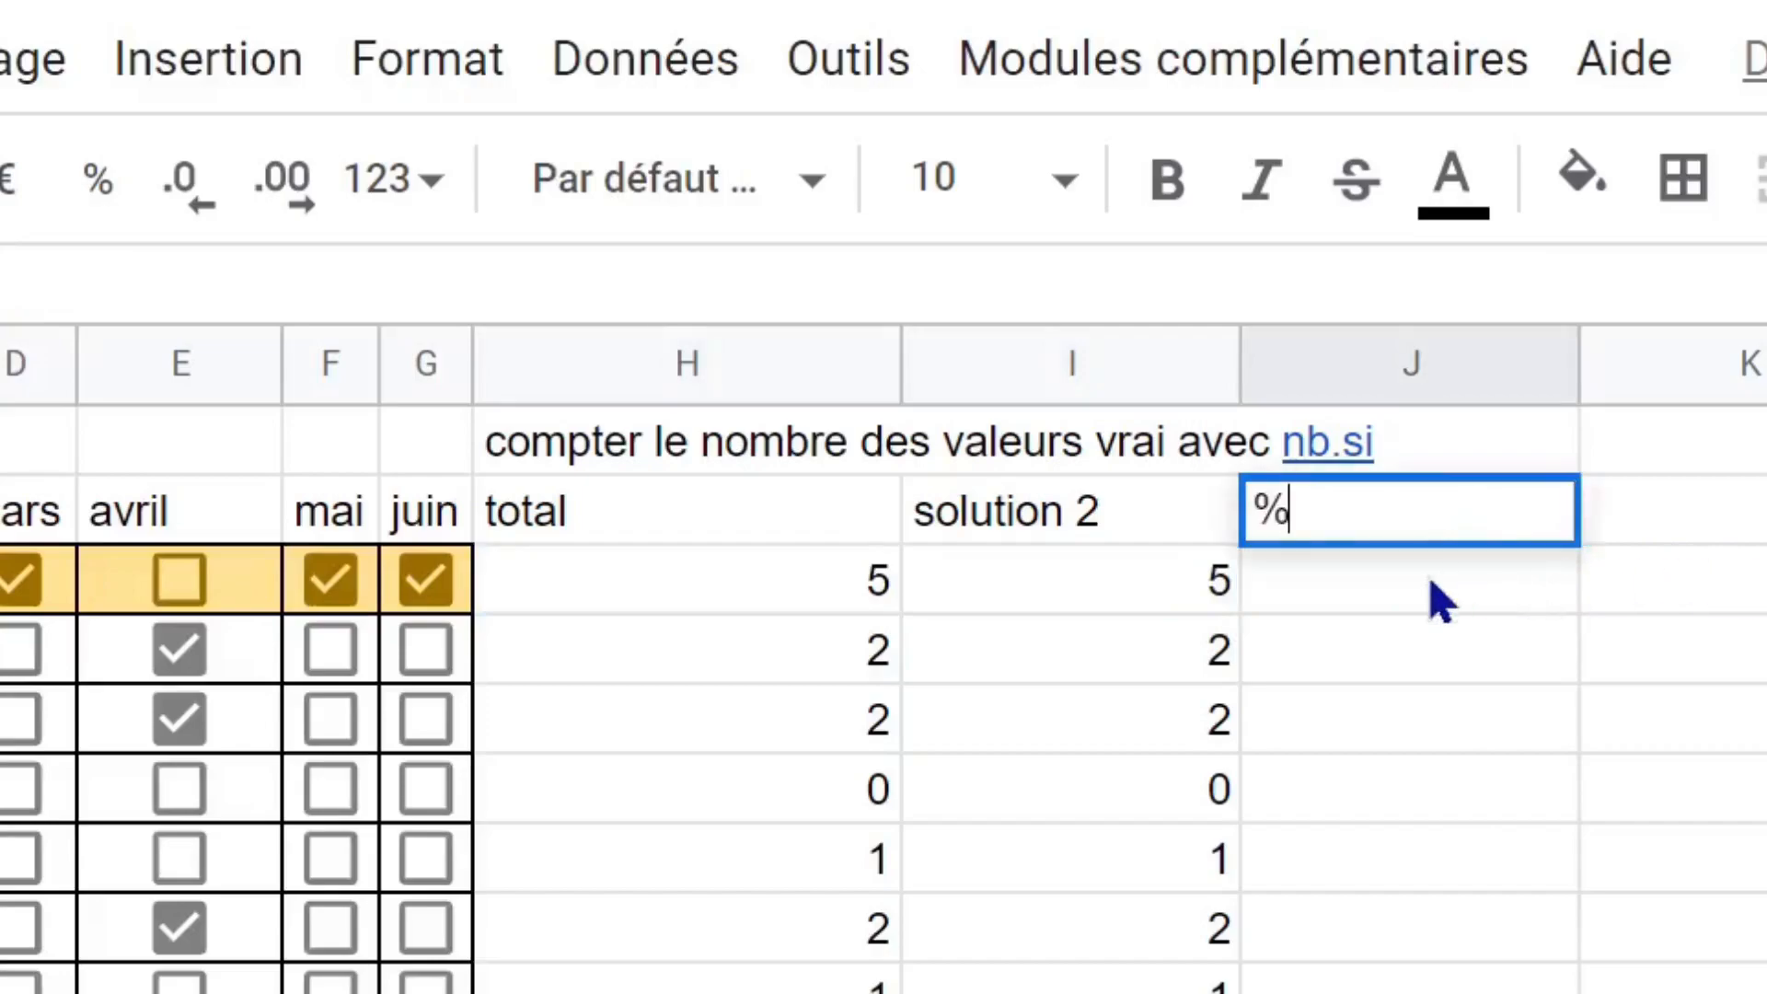
{"action": "key", "text": "Return"}
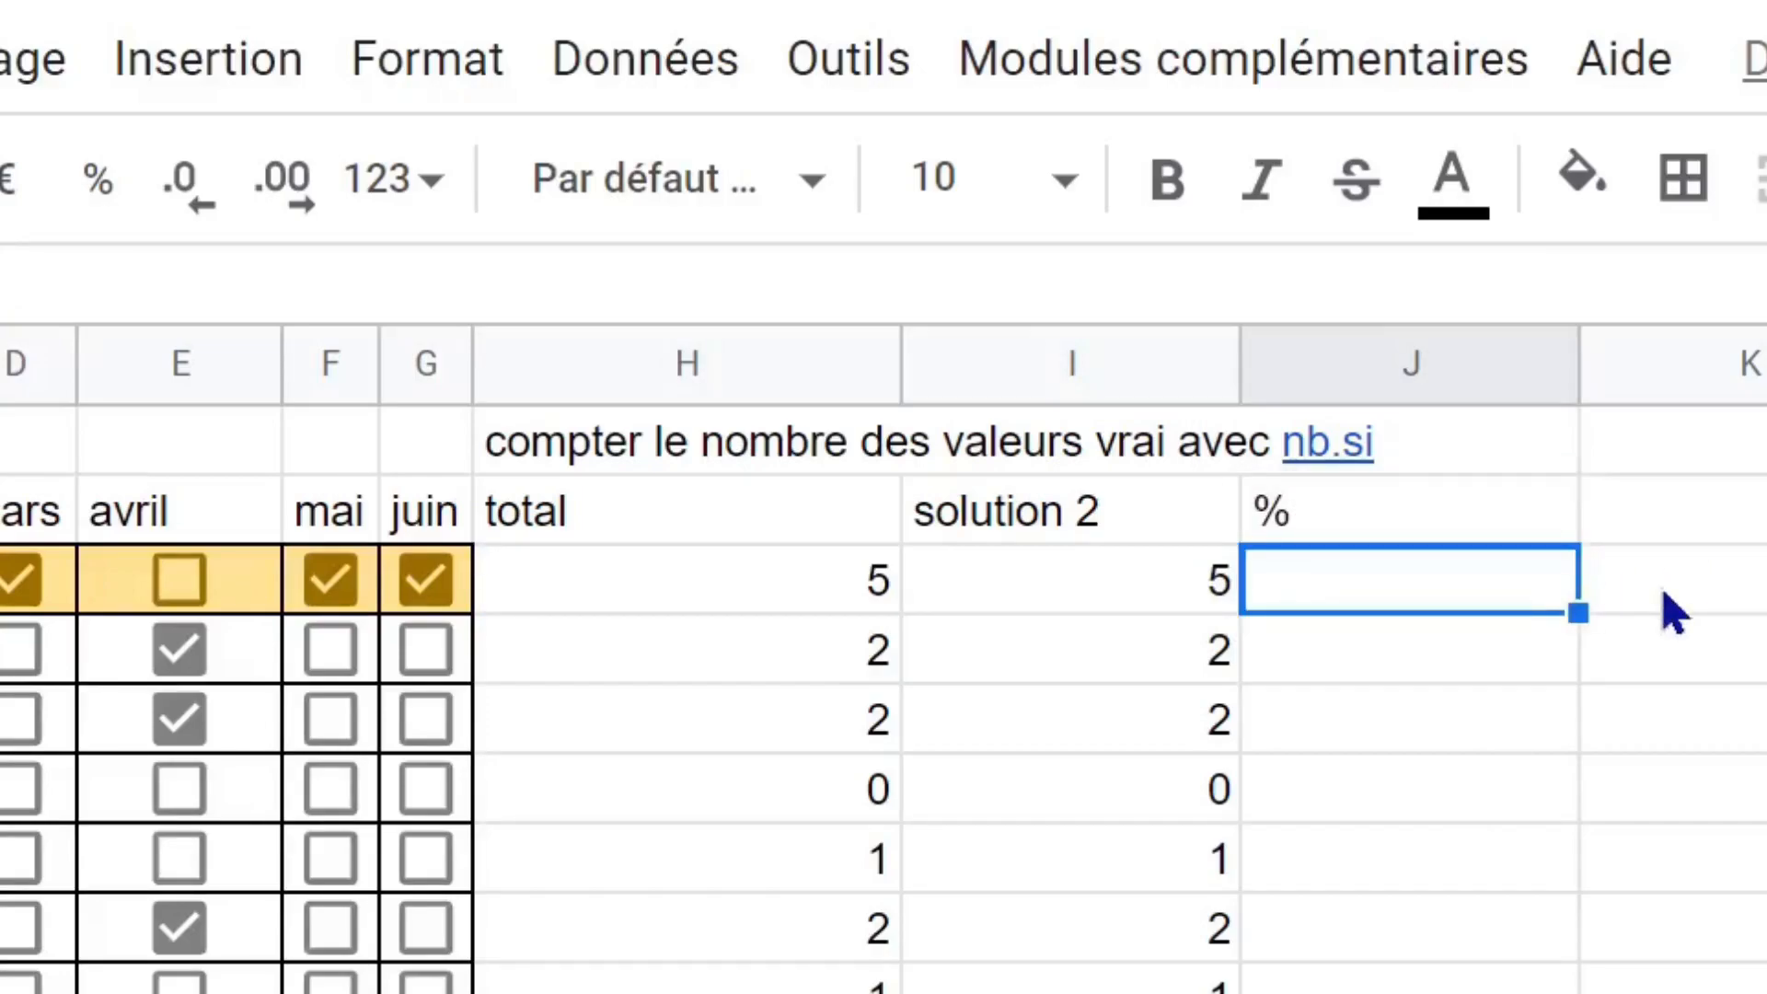
Start élève 1's percentage formula in J3 with =H3/, dividing the total in H3.
{"action": "type", "text": "="}
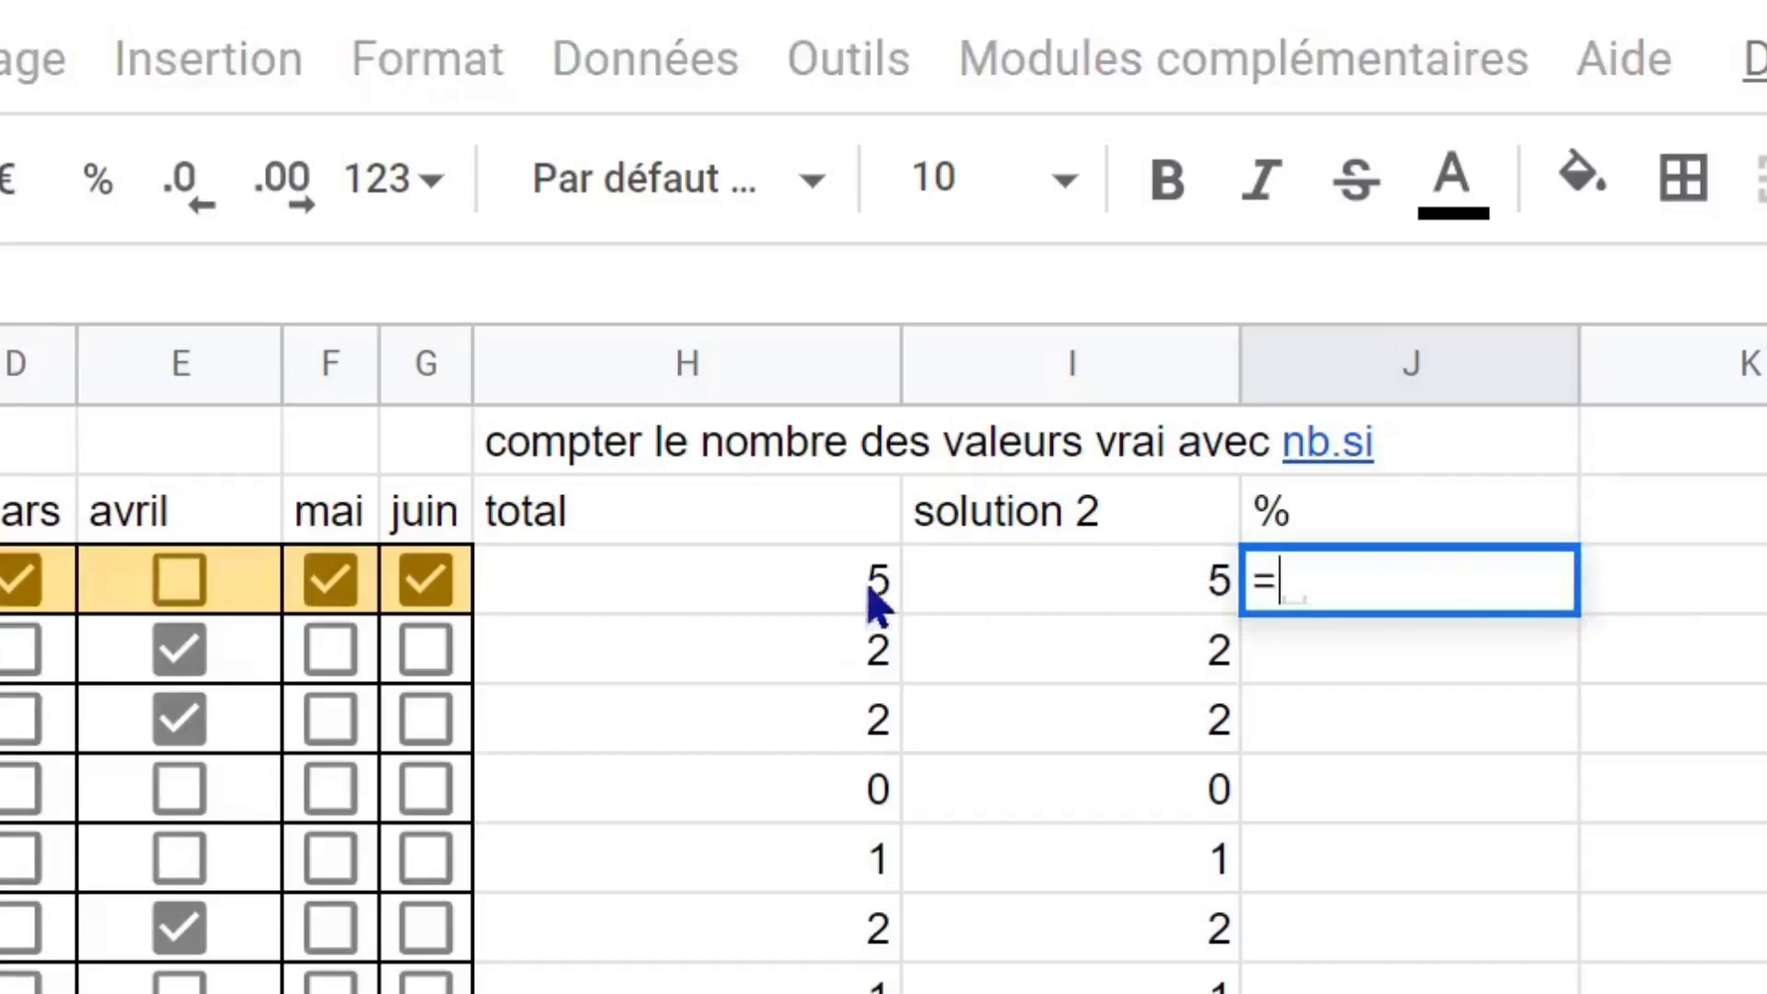
{"action": "left_click", "coordinate": [769, 601]}
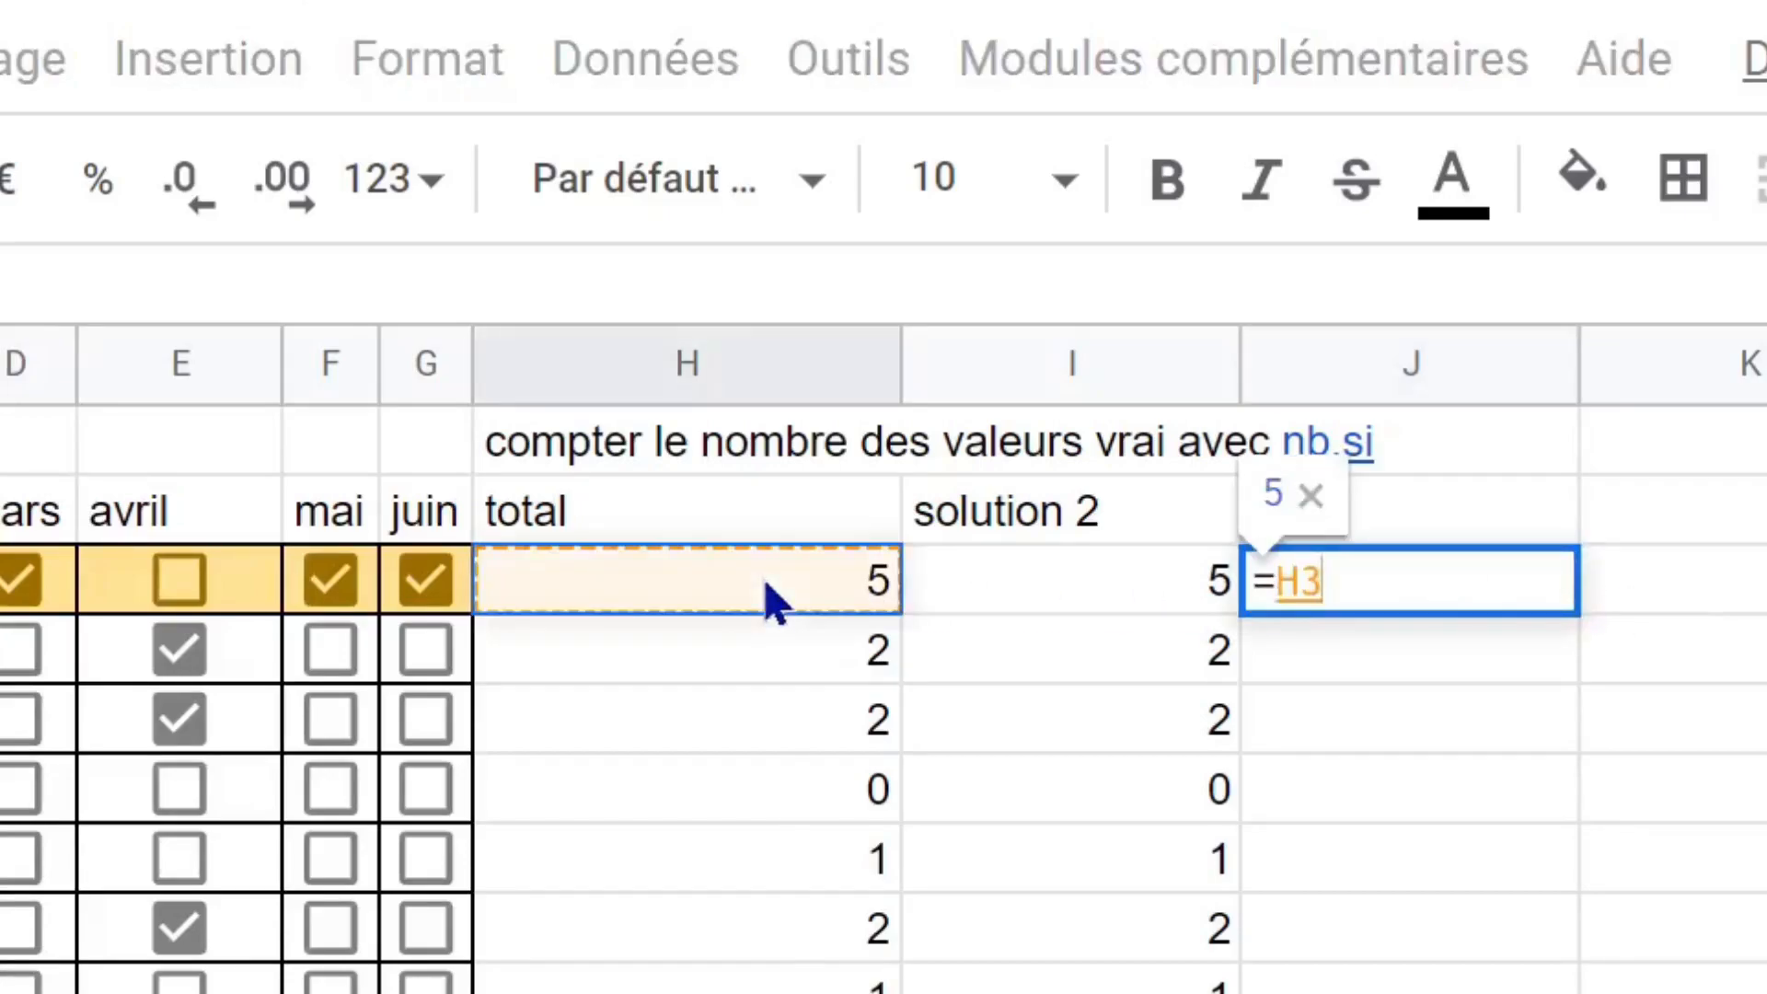
{"action": "type", "text": "/"}
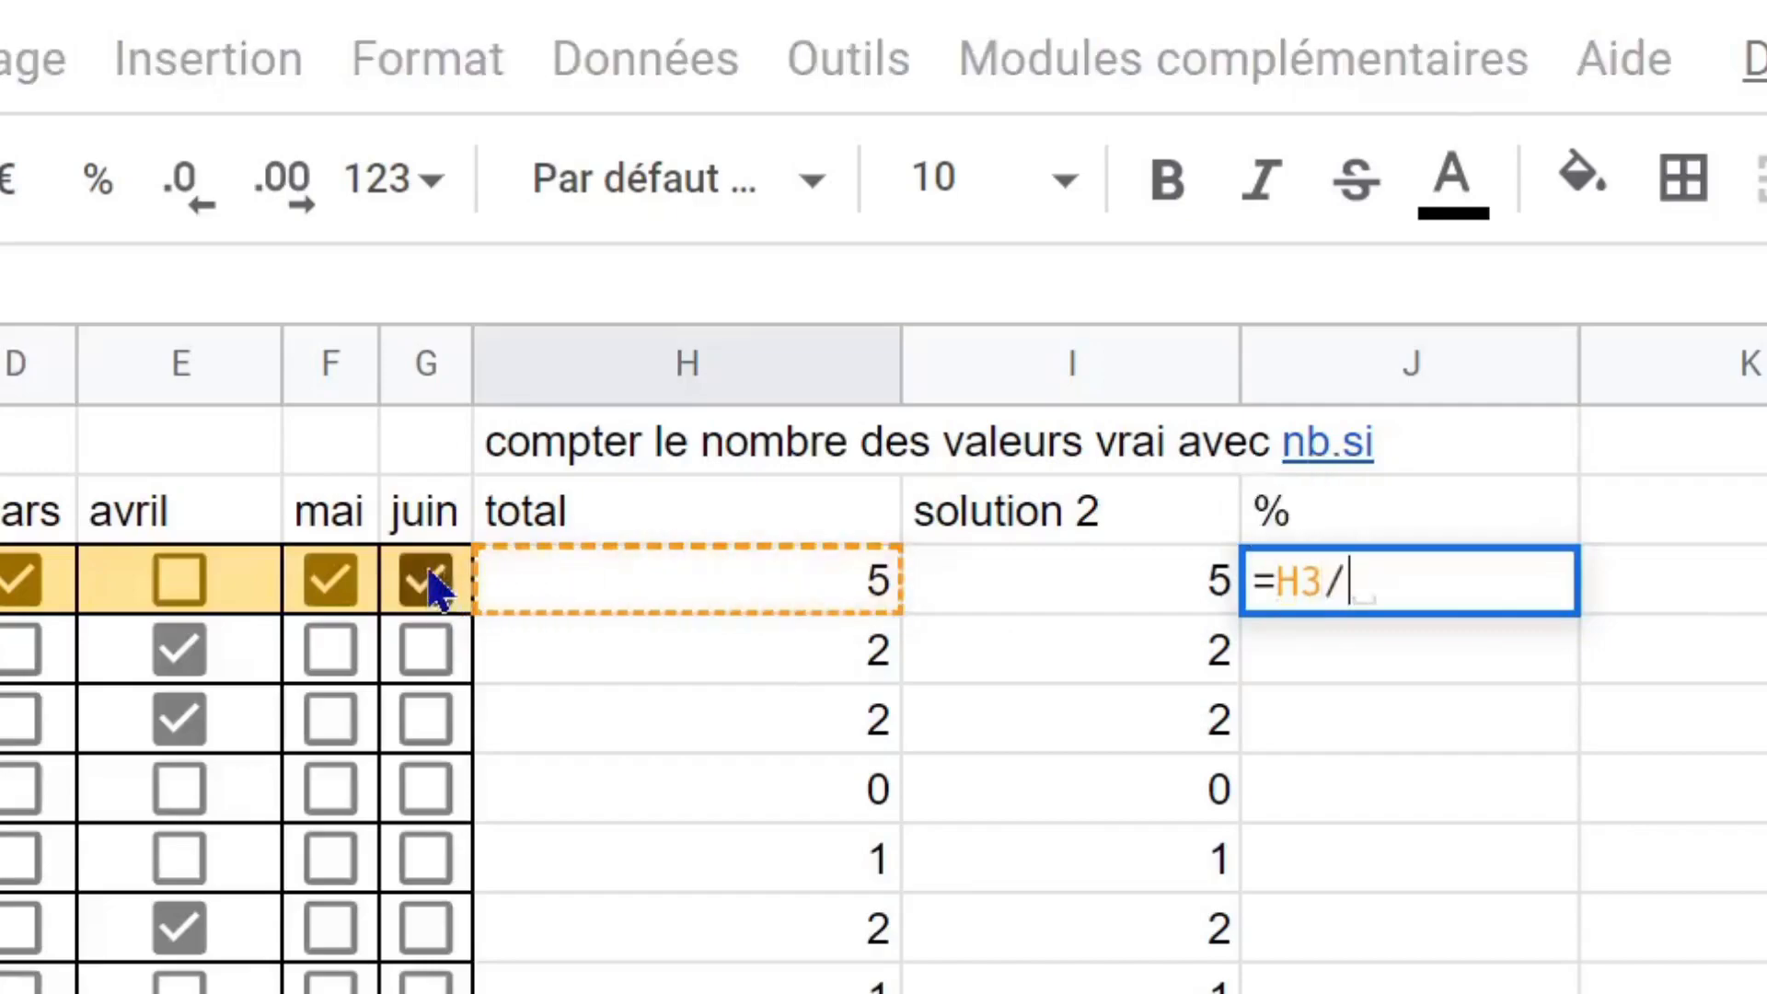